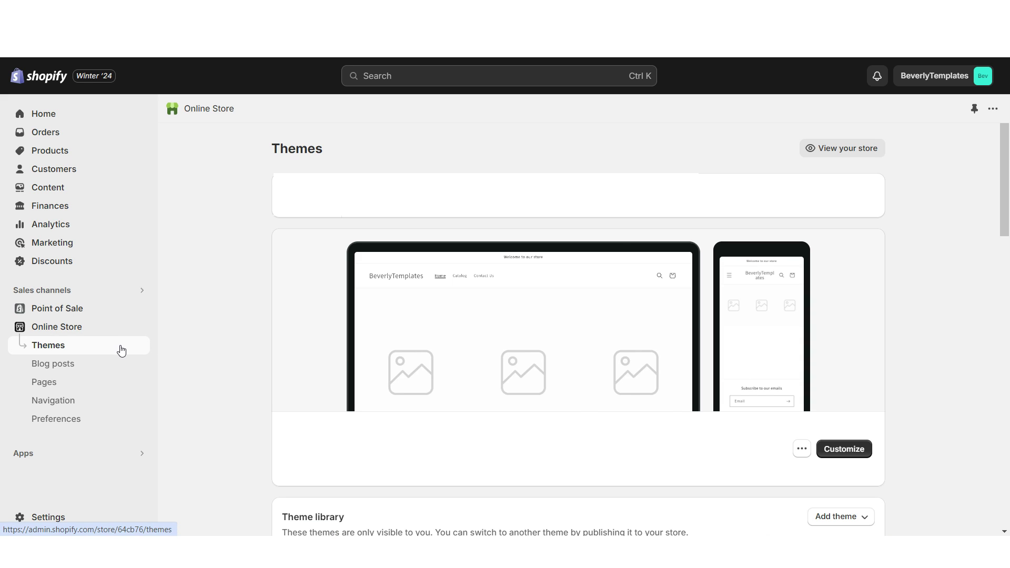
- Scroll down the Themes page to the Popular free themes section to locate Dawn
scroll(119, 348, "down", 10)
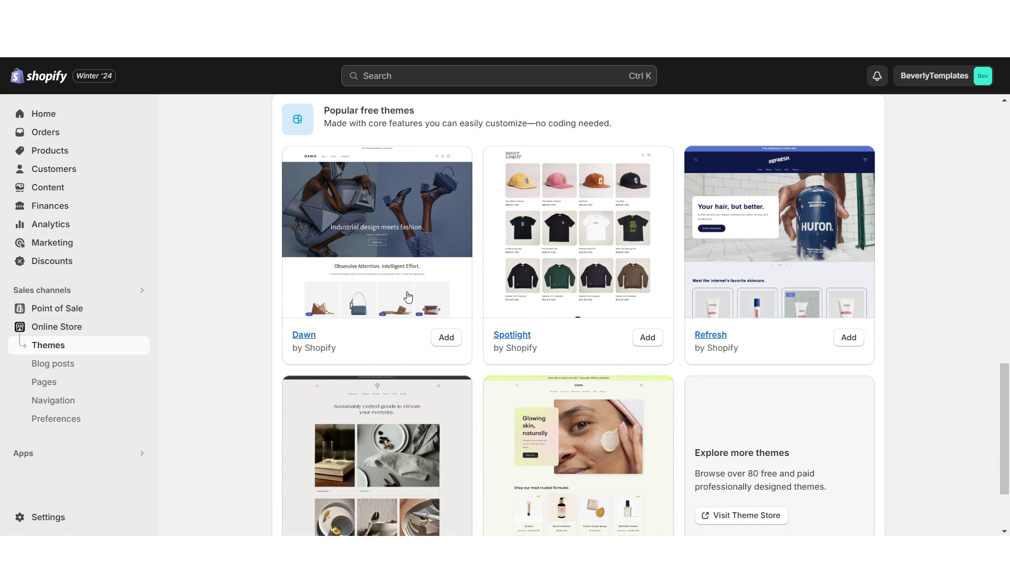
- Add the Dawn theme, open it in the editor, and preview it at mobile and desktop widths
left_click(442, 339)
left_click(851, 197)
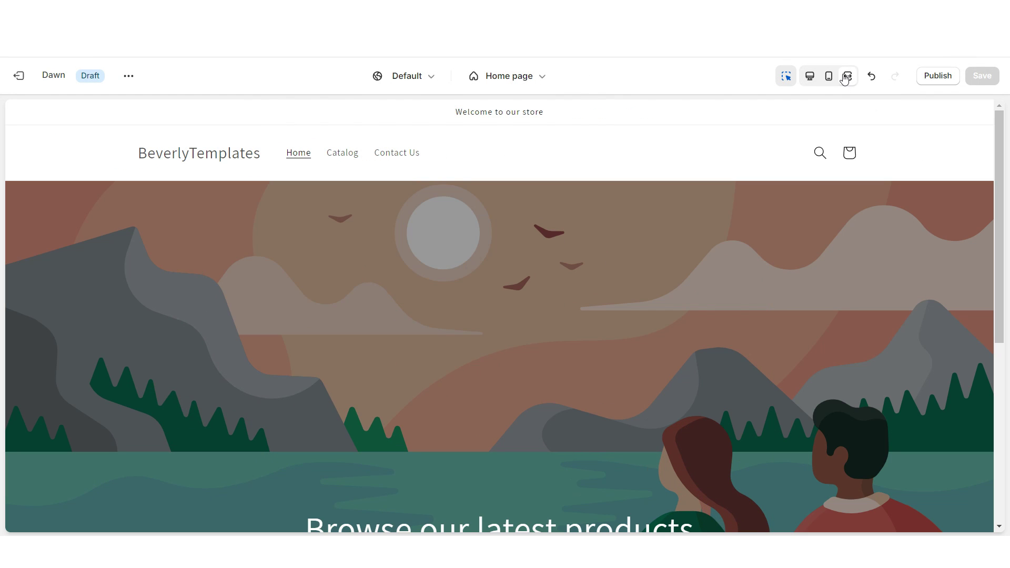
scroll(1000, 205, "down", 10)
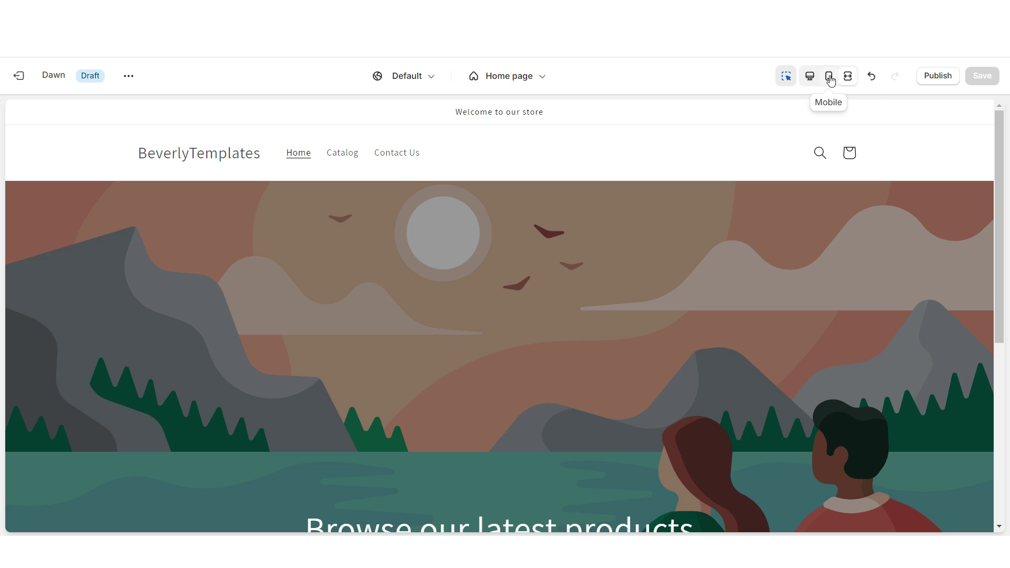
left_click(828, 75)
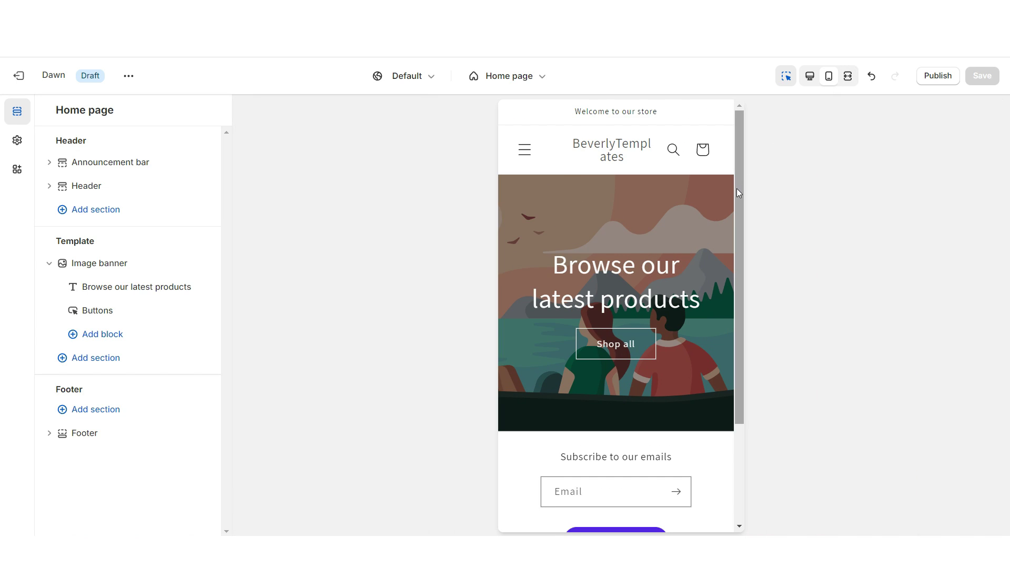
scroll(737, 190, "down", 10)
scroll(736, 197, "up", 10)
left_click(810, 76)
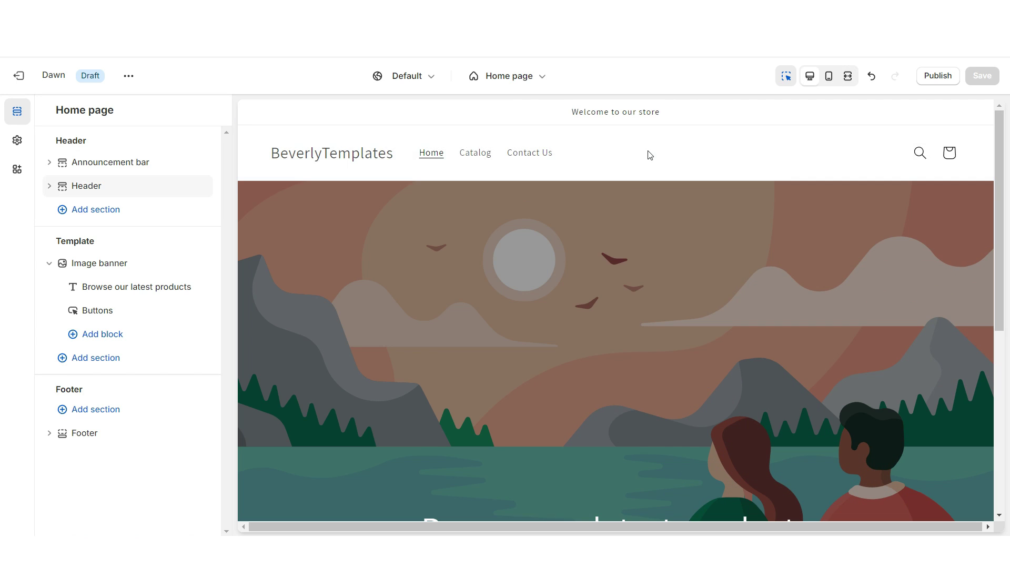
- Set the header's desktop logo position to Top center and save
left_click(650, 155)
left_click(70, 163)
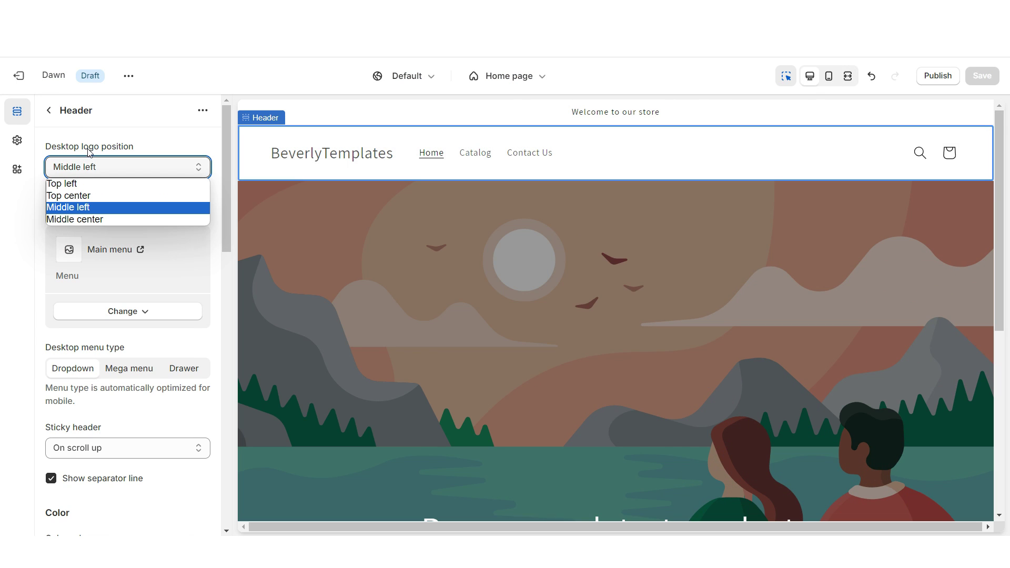
left_click(98, 195)
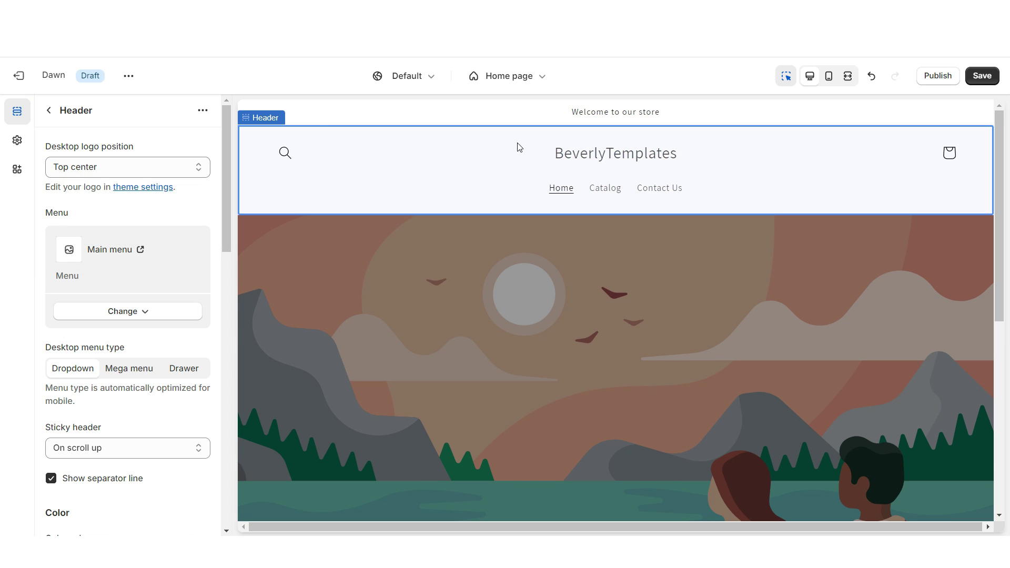
key("ctrl+s")
left_click(17, 140)
- Enable desktop social media icons in the announcement bar, delete the Welcome to our store block, and save
scroll(129, 268, "down", 7)
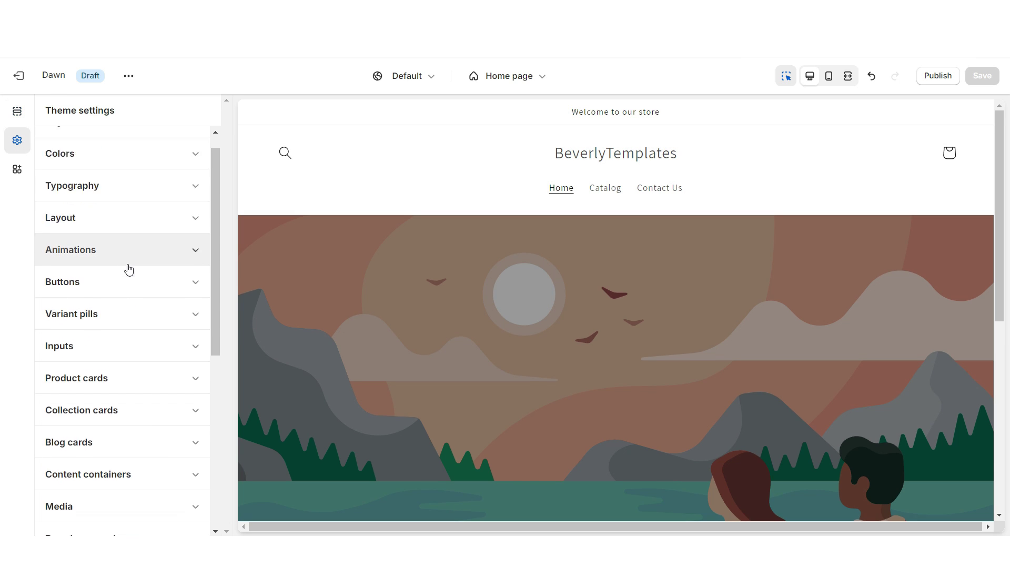
left_click(102, 327)
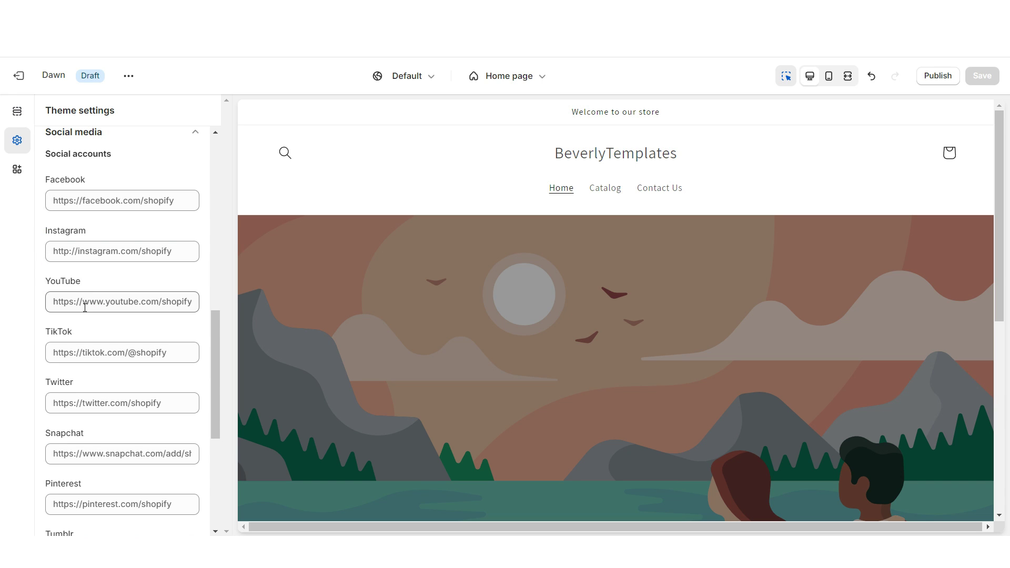
left_click(395, 119)
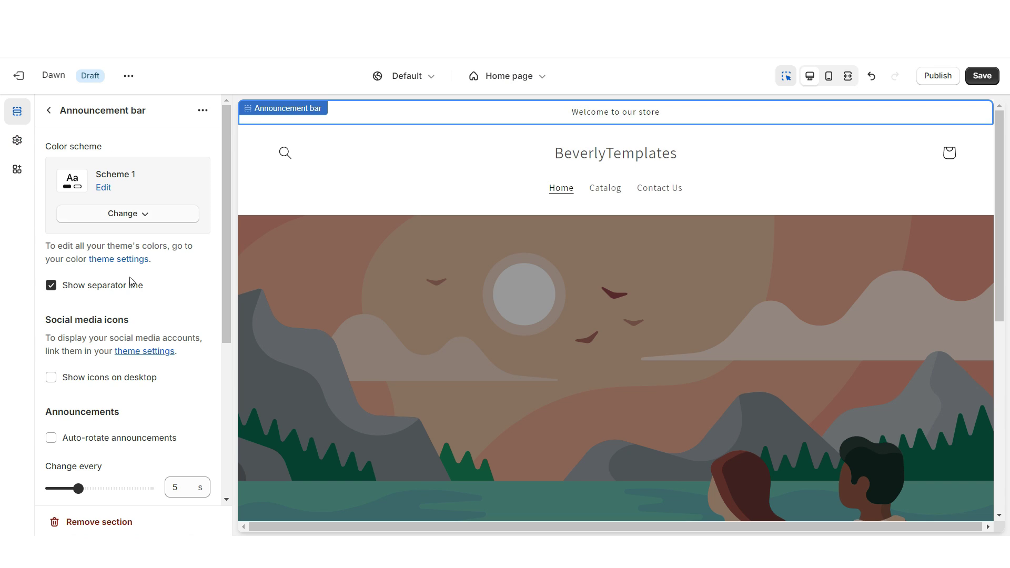
scroll(131, 280, "down", 1)
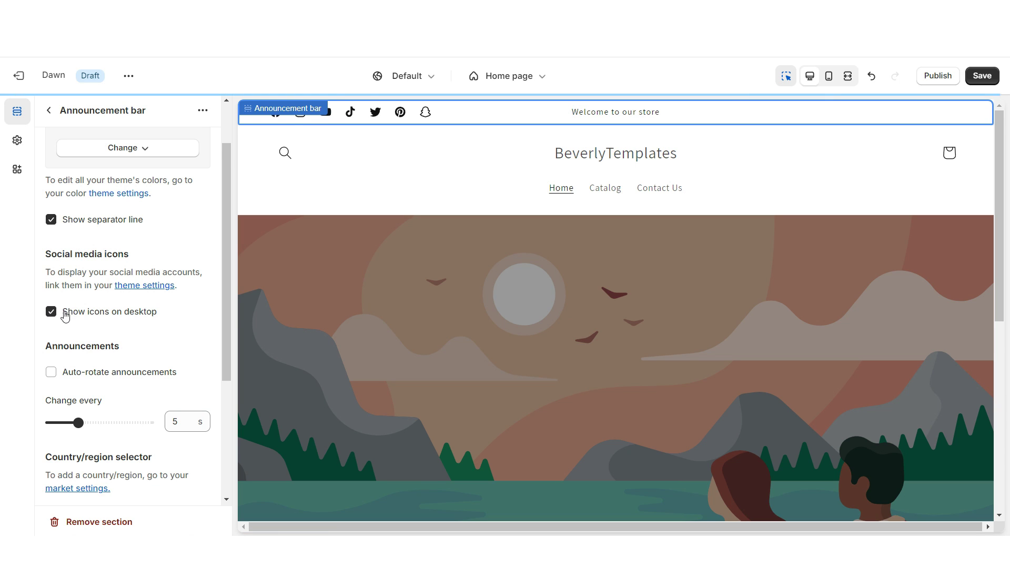
left_click(144, 285)
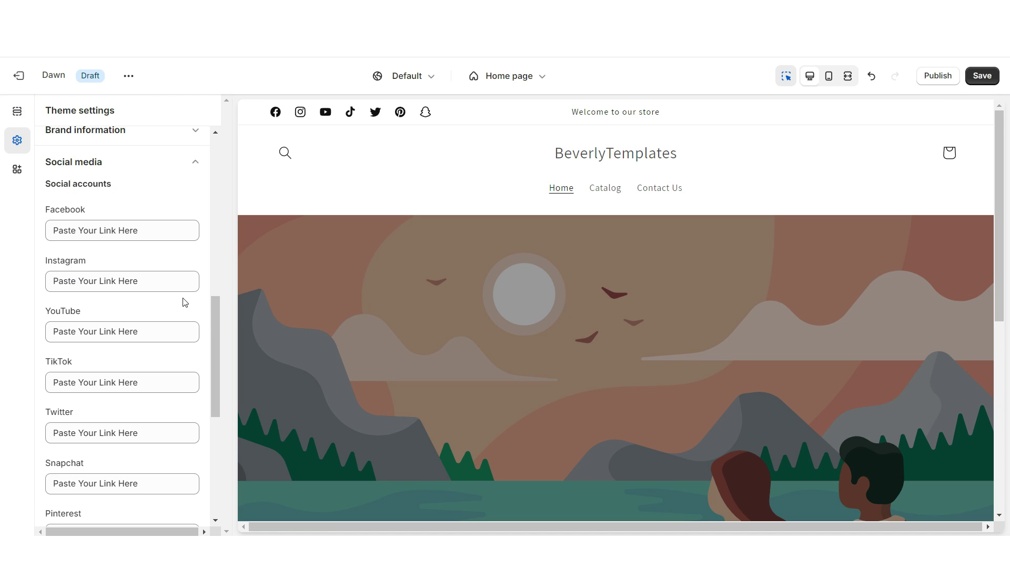
scroll(933, 396, "down", 10)
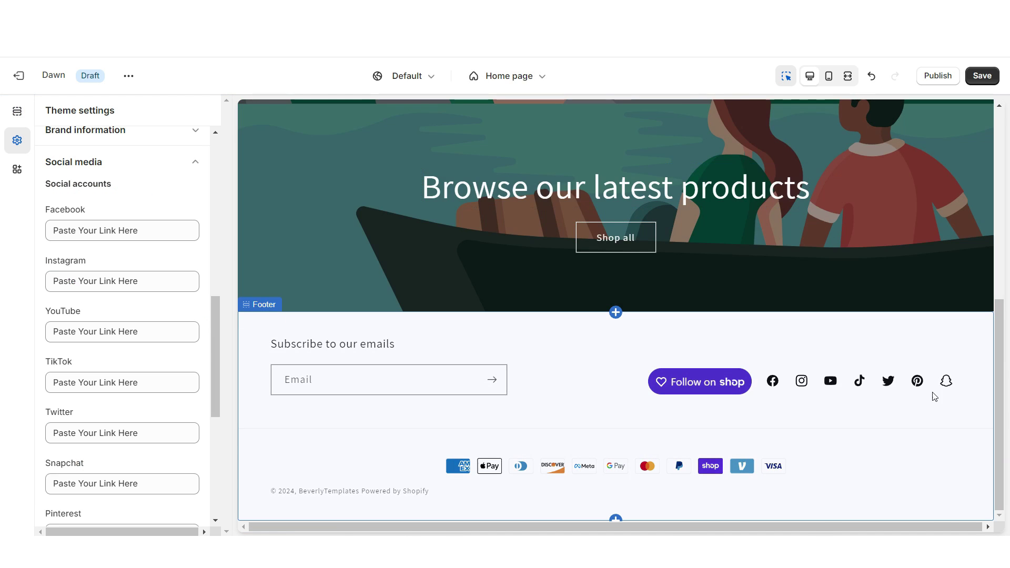
key("ctrl+s")
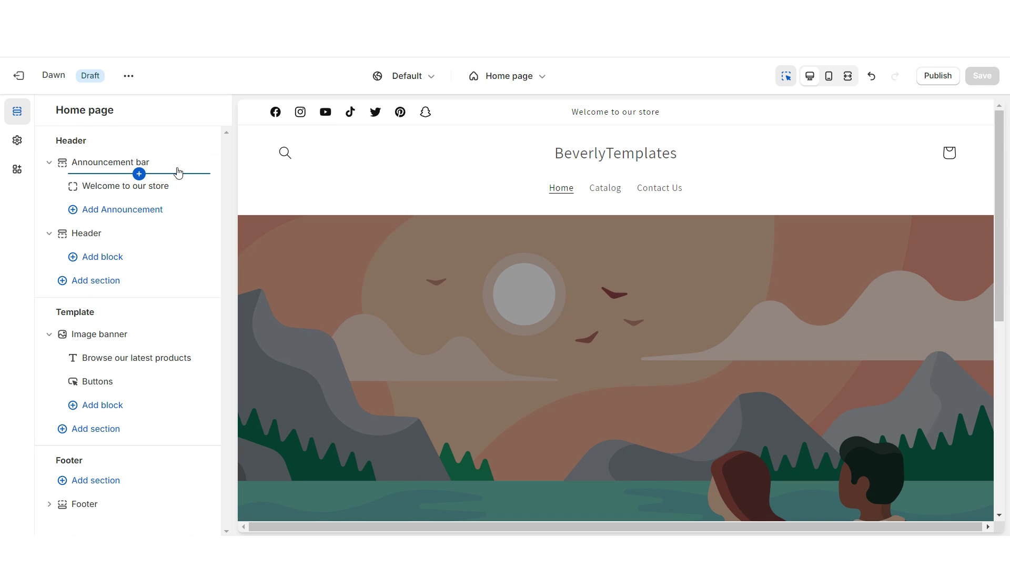
left_click(186, 187)
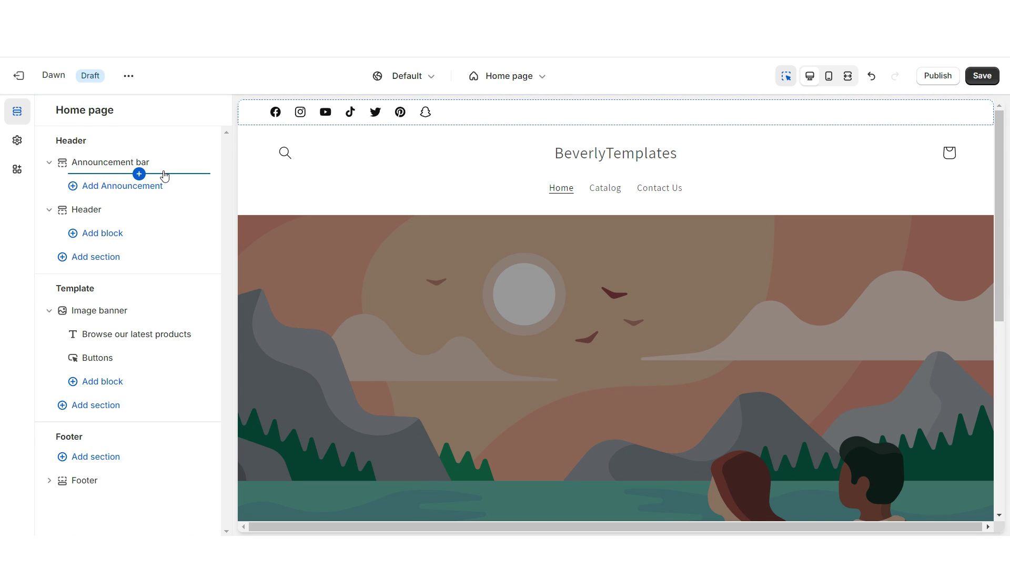
key("ctrl+s")
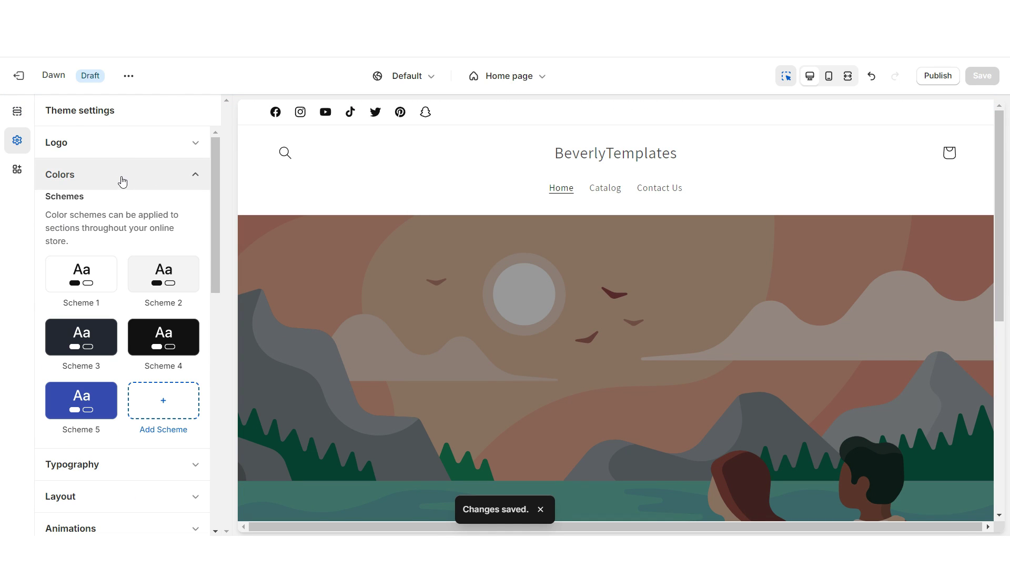
- Make Scheme 1's background pink and Scheme 4's background black (#000000)
left_click(81, 278)
left_click(59, 243)
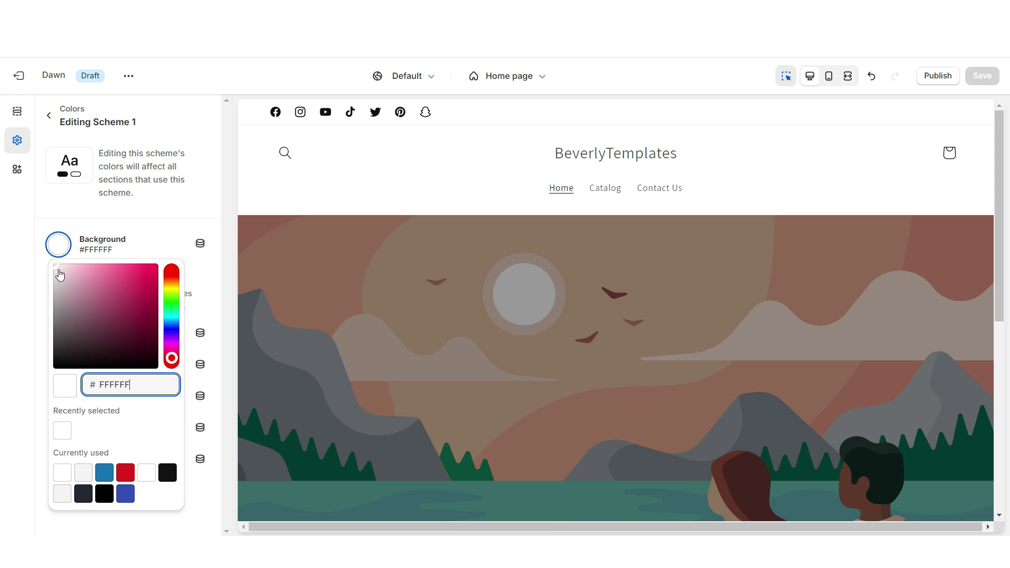
left_click_drag(60, 274, 67, 275)
key("Escape")
left_click(179, 336)
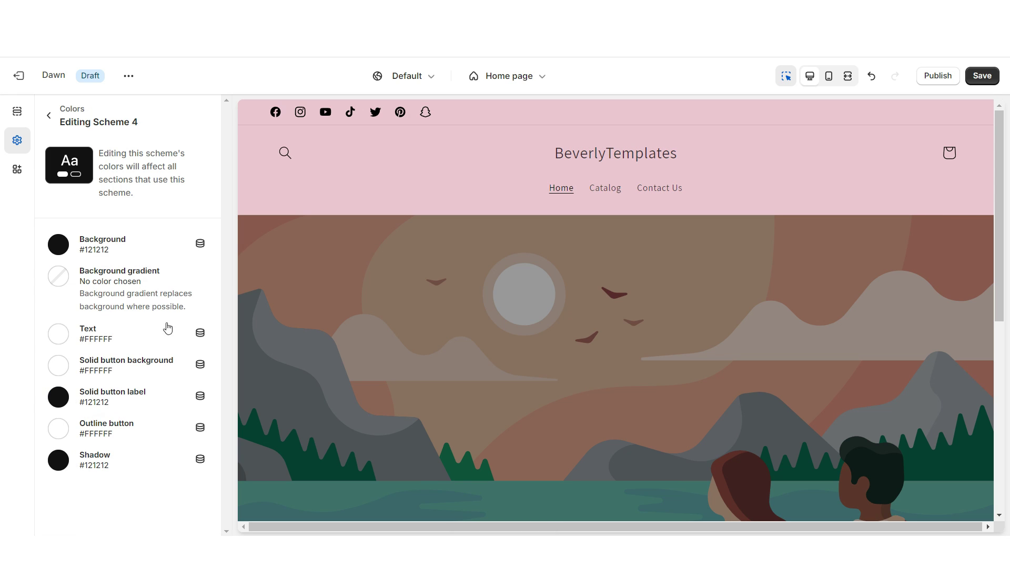
left_click(59, 244)
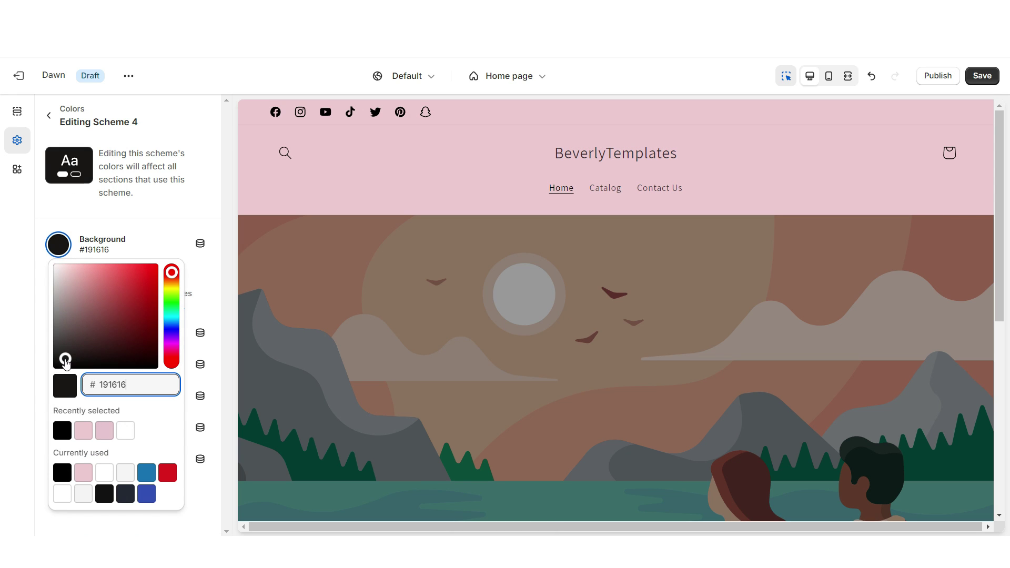
left_click_drag(65, 362, 20, 401)
left_click(21, 371)
- Apply colour Scheme 4 to the announcement bar
left_click(516, 112)
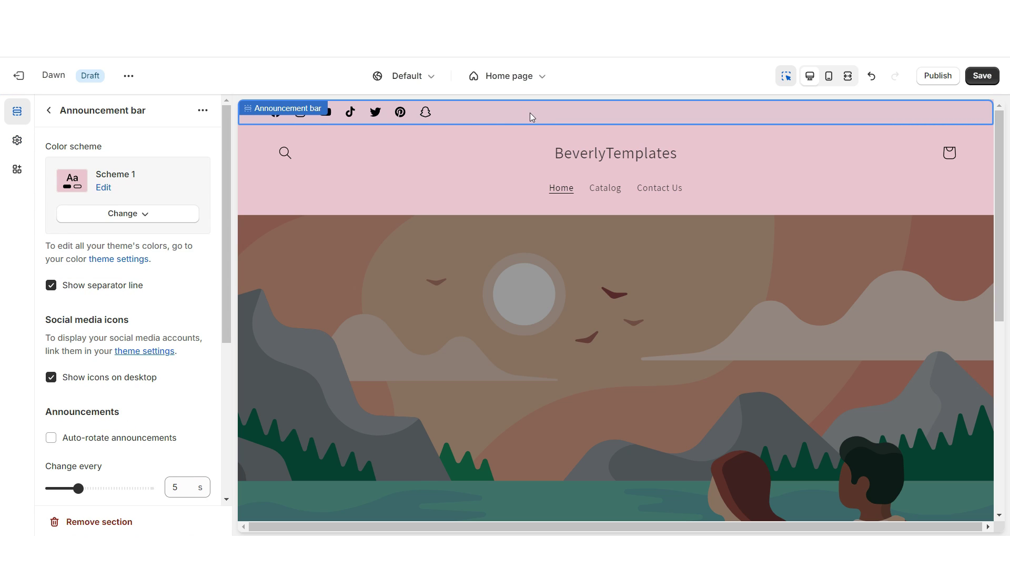
left_click(174, 213)
left_click(140, 348)
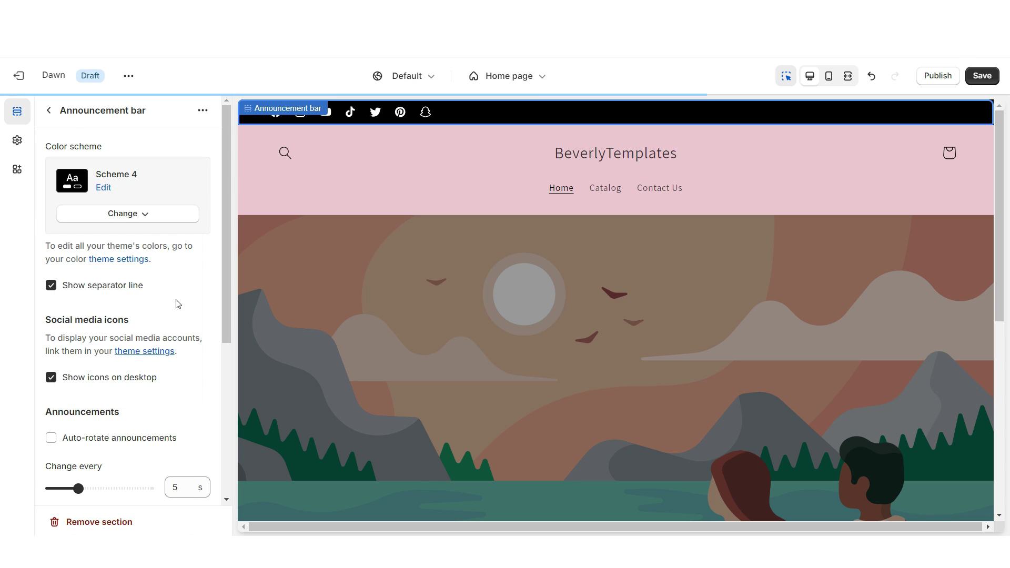
left_click(131, 259)
left_click(134, 144)
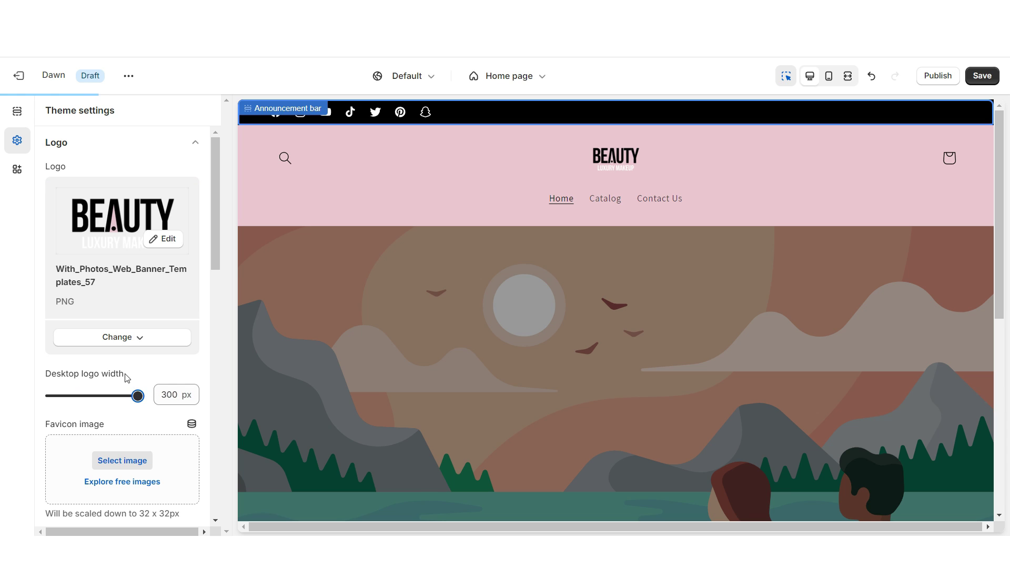
- Save the new BEAUTY logo at 300 px width and review the header
key("ctrl+s")
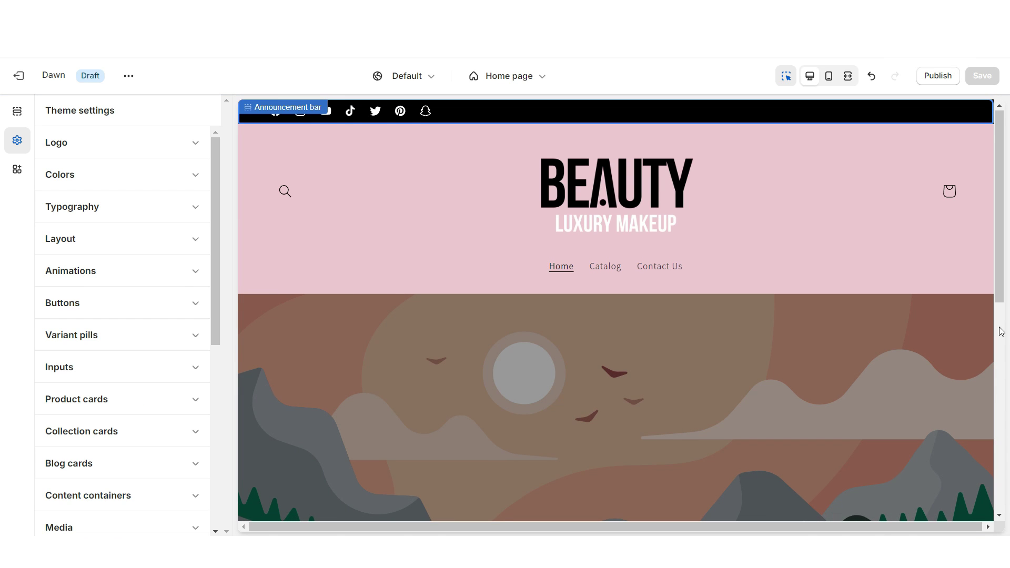
scroll(1000, 331, "down", 10)
scroll(1001, 331, "up", 1)
scroll(1000, 331, "up", 10)
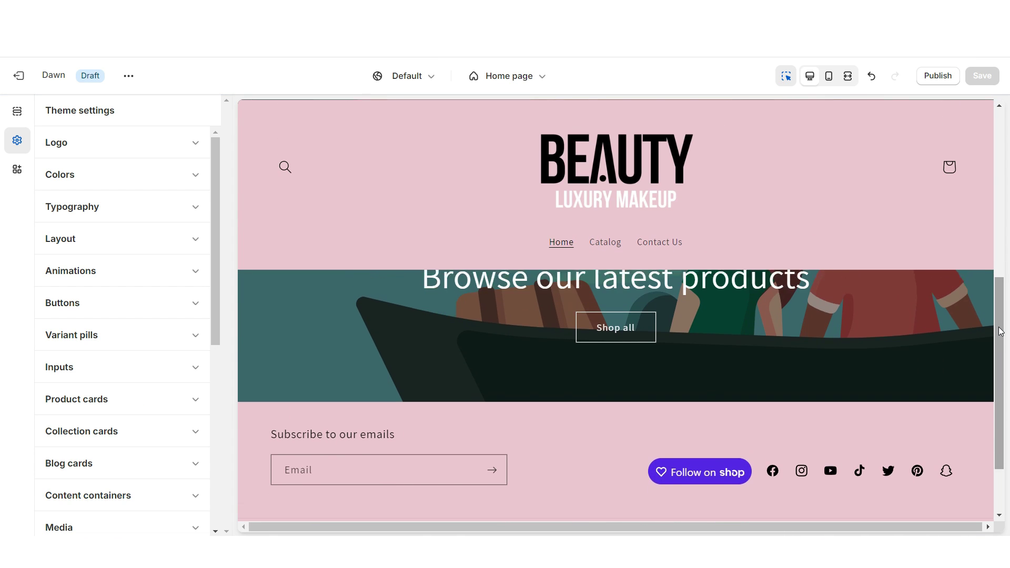
- Set the header's Sticky header option to None
left_click(853, 201)
scroll(147, 317, "down", 3)
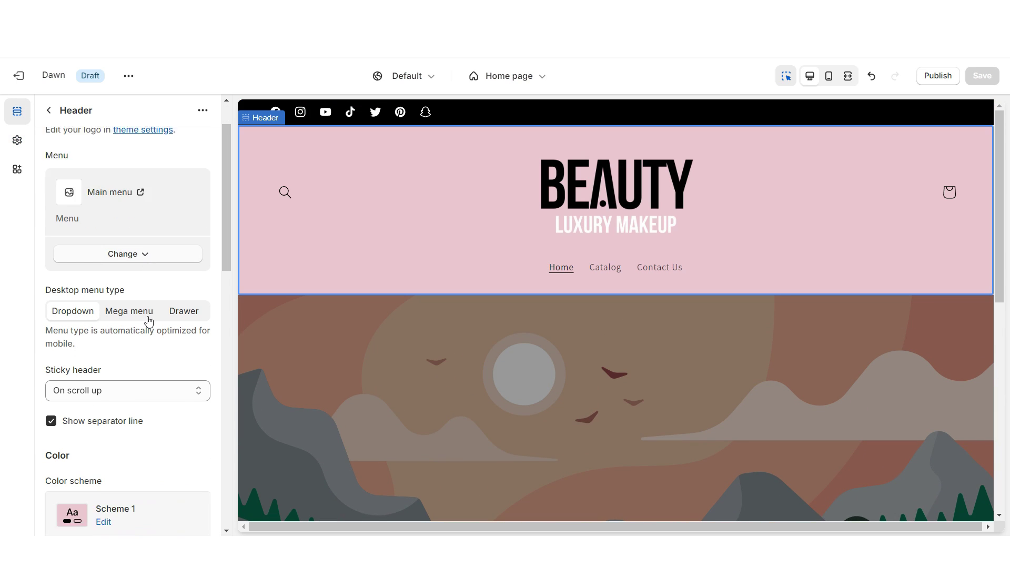
left_click(69, 315)
left_click(68, 334)
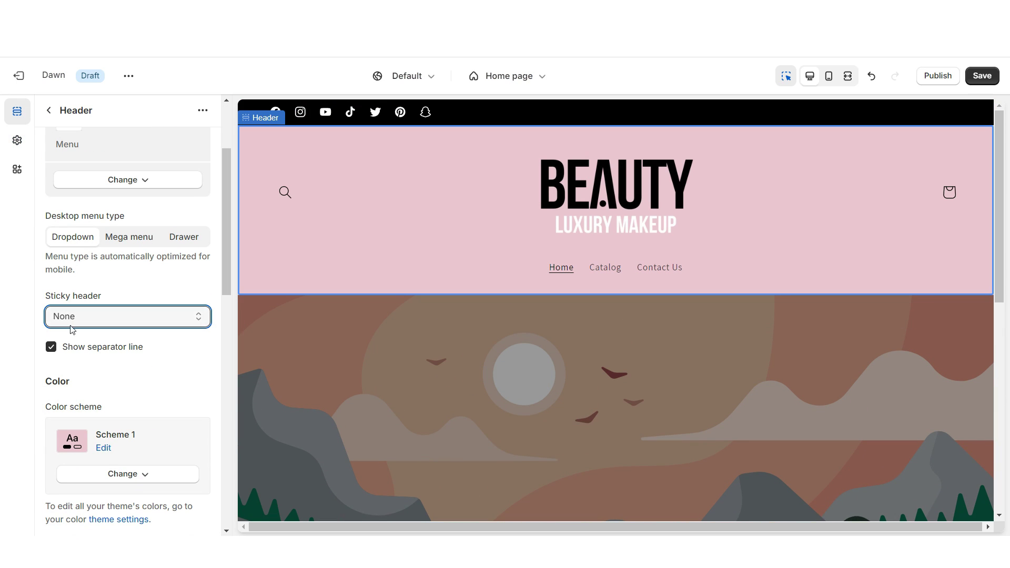
scroll(530, 407, "down", 10)
scroll(530, 402, "up", 10)
- Save the header change and switch the heading font to Archivo Narrow Bold, then pick a body font
left_click(17, 140)
key("ctrl+s")
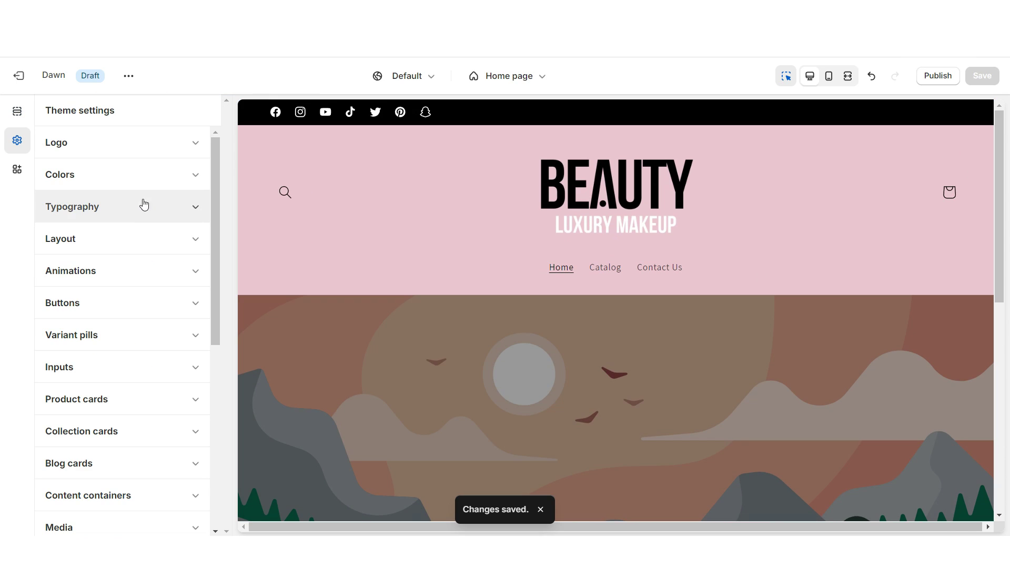
left_click(134, 205)
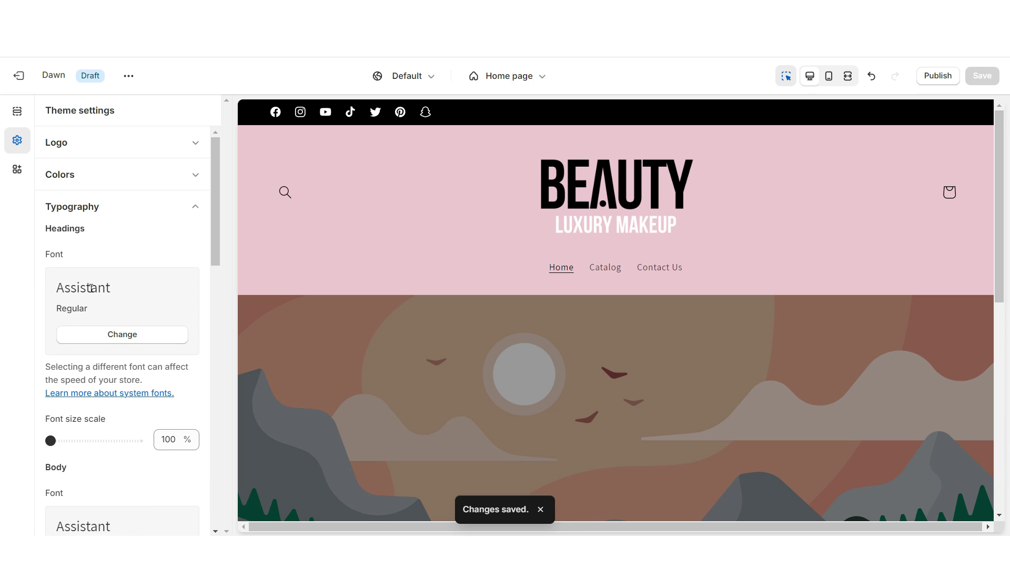
left_click(112, 342)
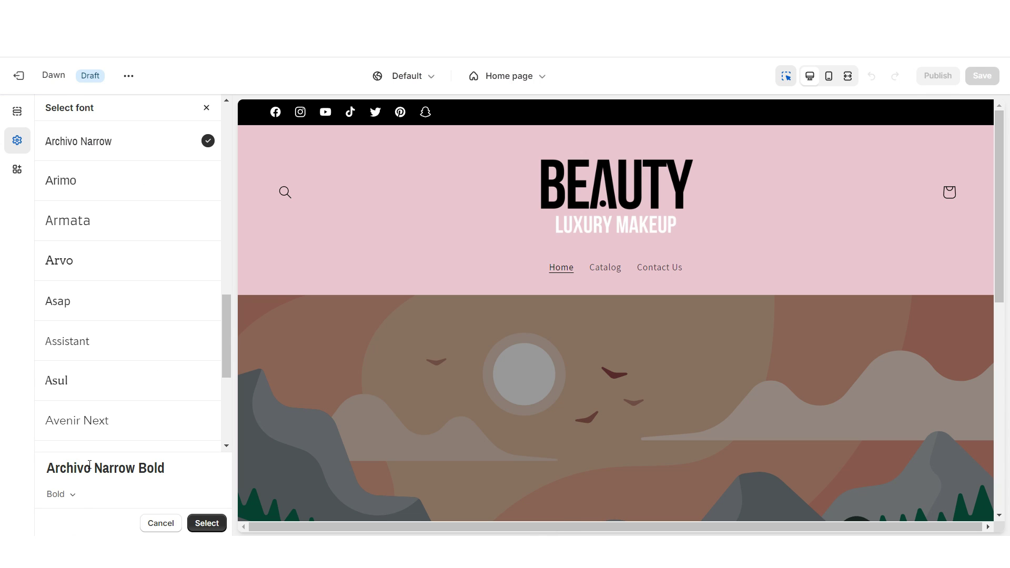
left_click(206, 523)
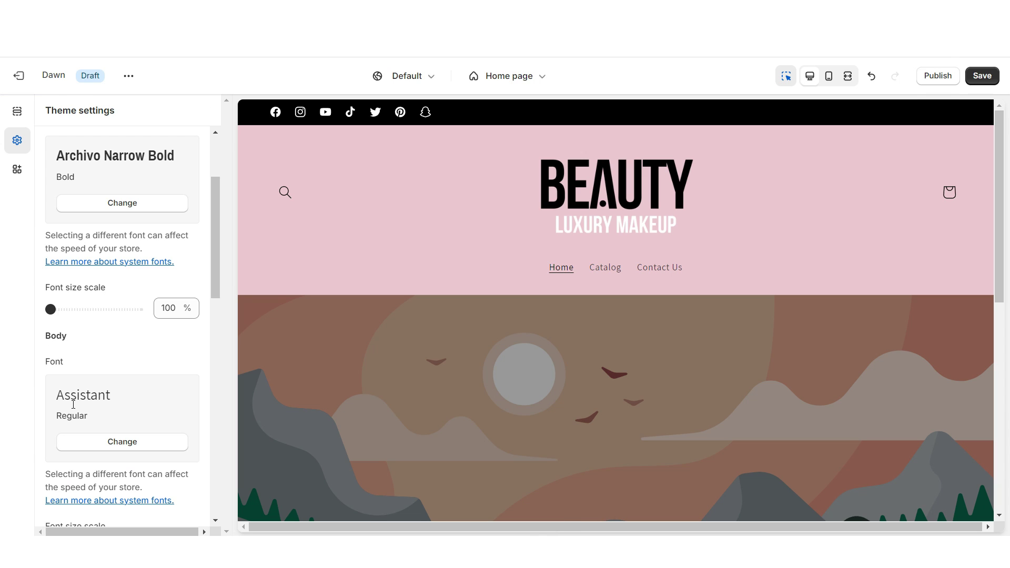
left_click(81, 446)
- Preview the Catalog collection page, then the Contact Us page down to its contact form
left_click(608, 271)
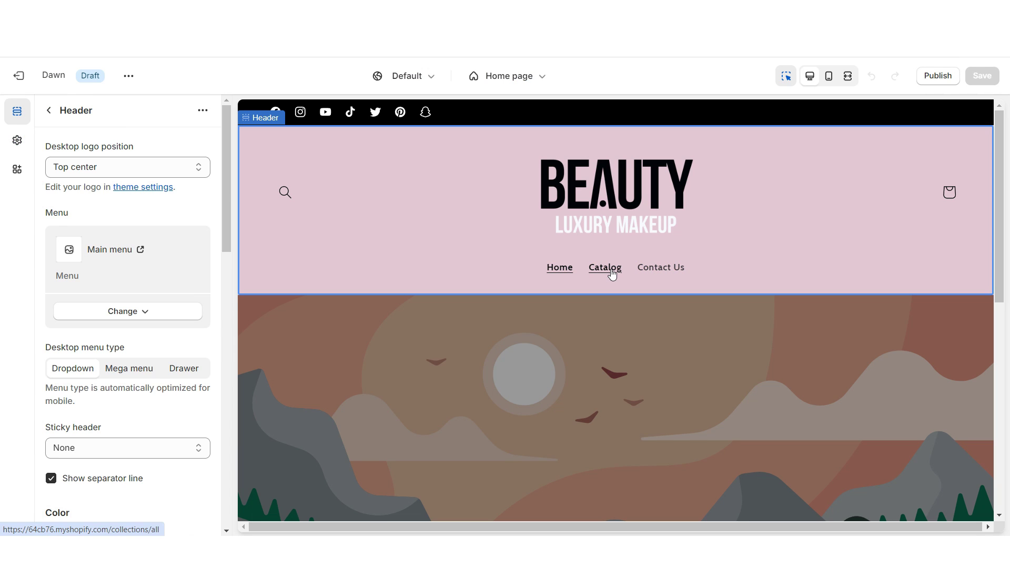
left_click(608, 271)
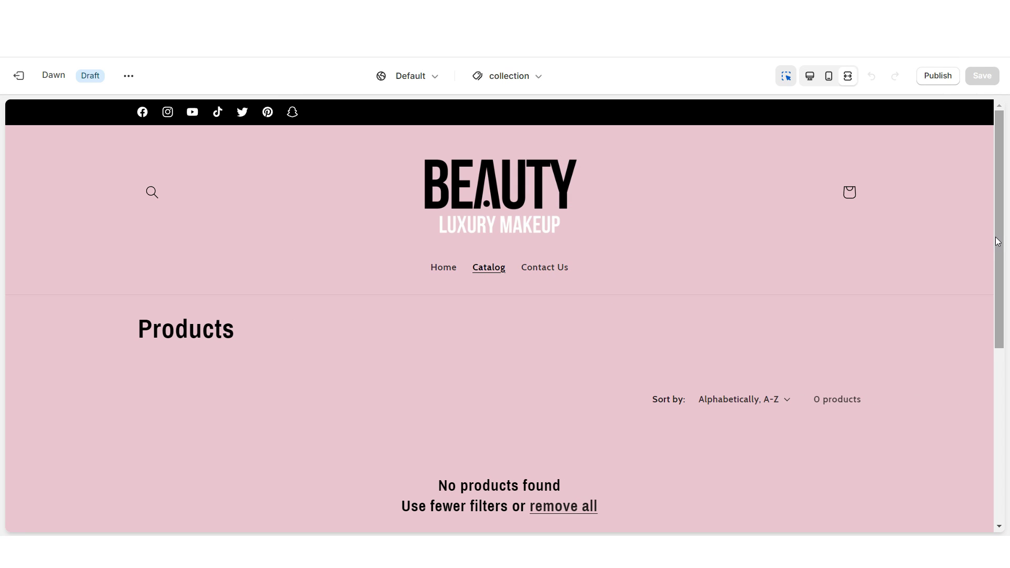
scroll(980, 242, "down", 5)
scroll(720, 299, "up", 5)
left_click(546, 269)
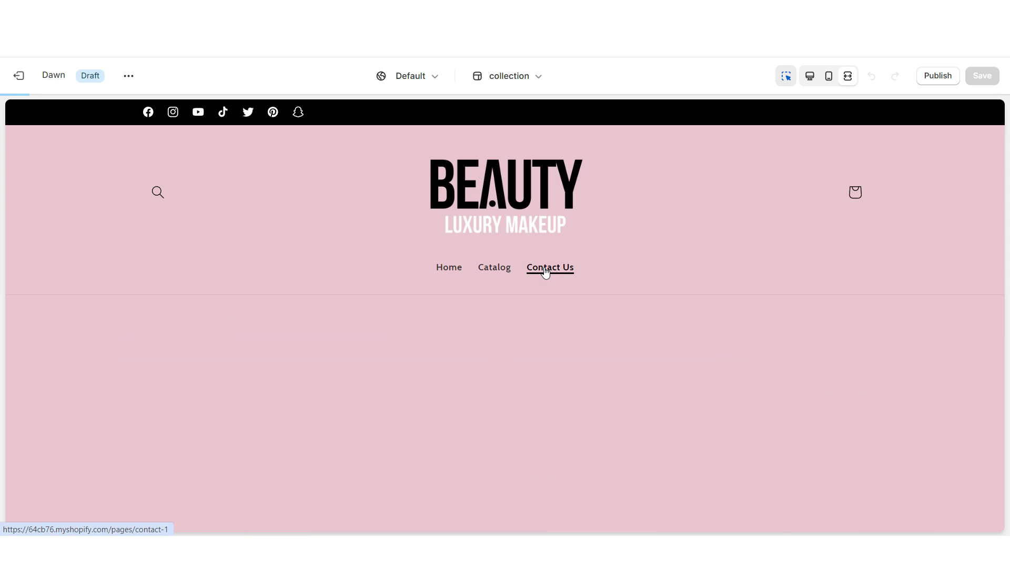
scroll(983, 337, "down", 4)
scroll(985, 343, "down", 2)
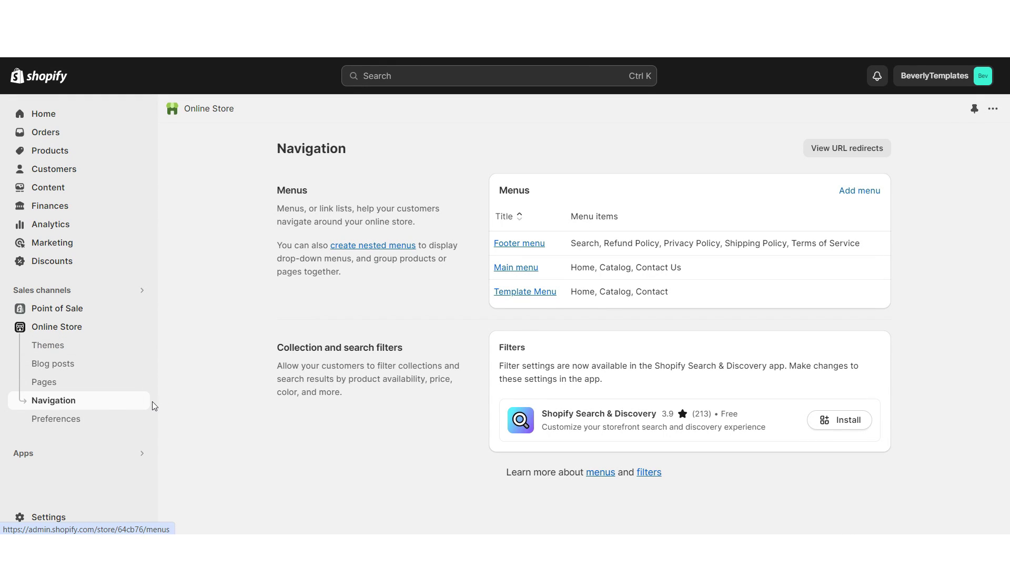
- Open the Main menu, edit the Catalog item, and view the Add menu item panel
left_click(520, 269)
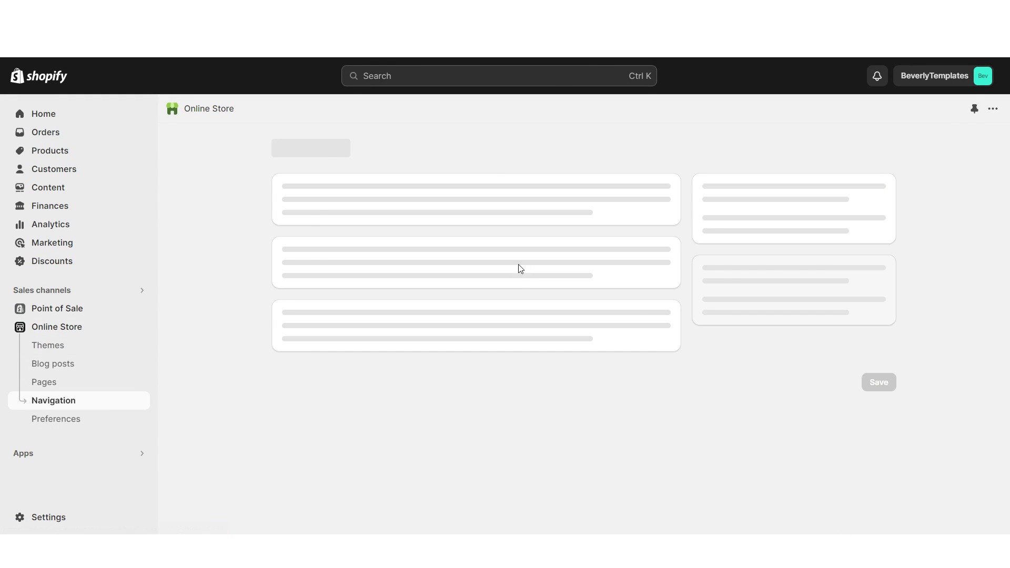
left_click(619, 352)
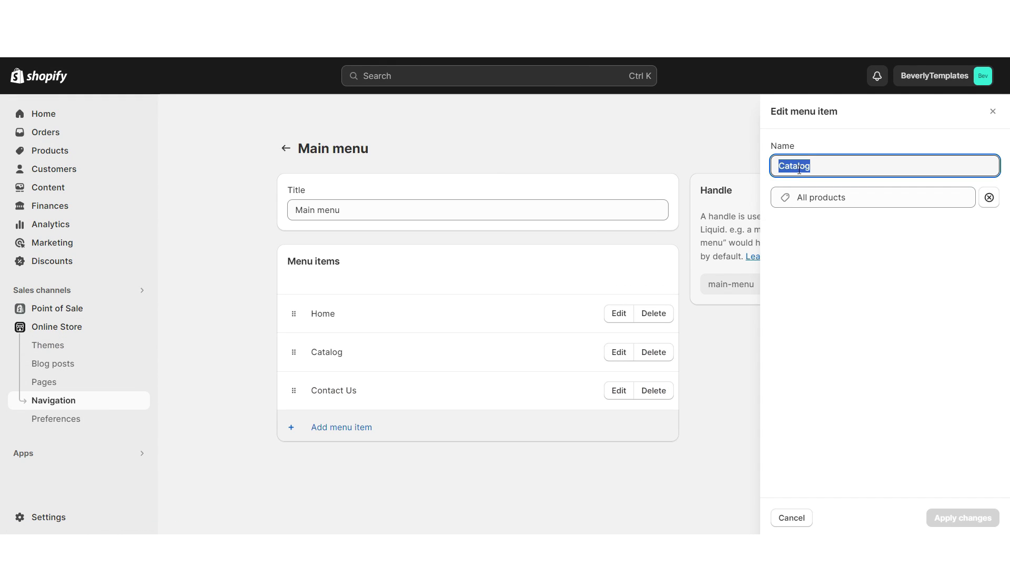
left_click(815, 198)
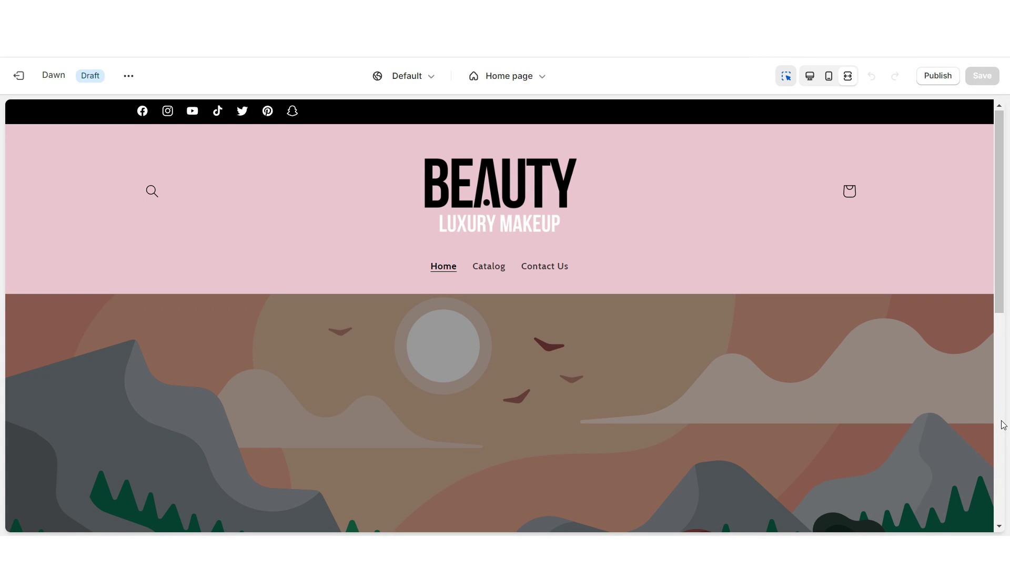
scroll(1002, 423, "down", 1)
scroll(1002, 425, "up", 1)
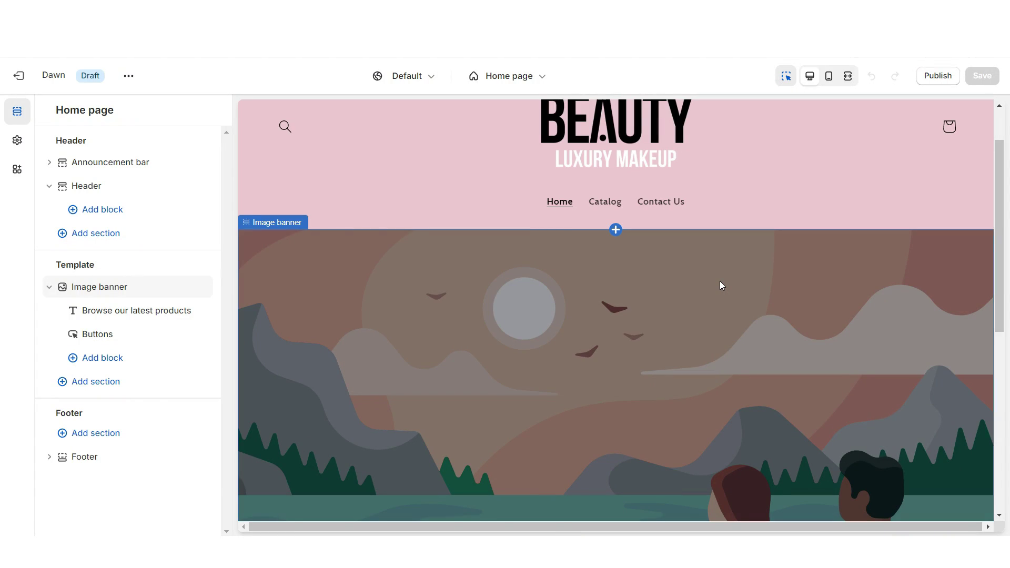
- Add a Slideshow section to the home page and remove the Image banner section
left_click(615, 229)
left_click(207, 398)
left_click(379, 390)
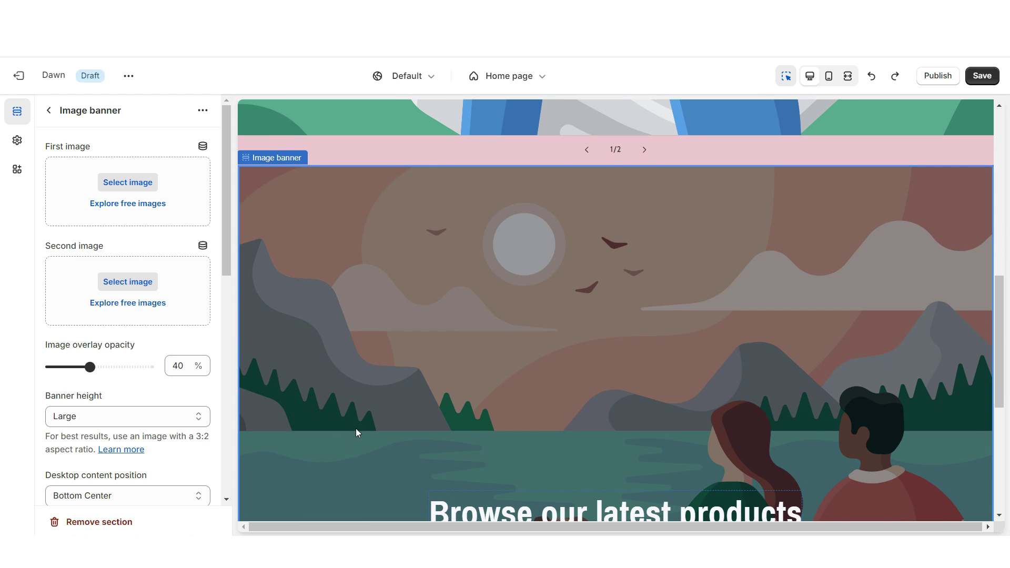
left_click(99, 521)
- Clear the first slide's heading and subheading and turn off Show container
left_click(101, 309)
triple_click(100, 295)
key("BackSpace")
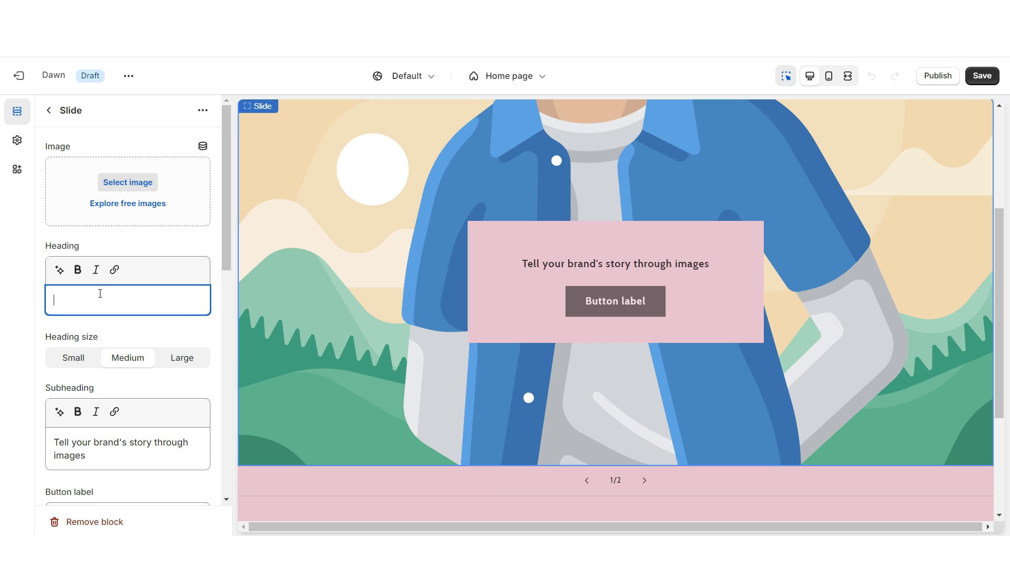
triple_click(98, 444)
key("BackSpace")
scroll(74, 384, "down", 7)
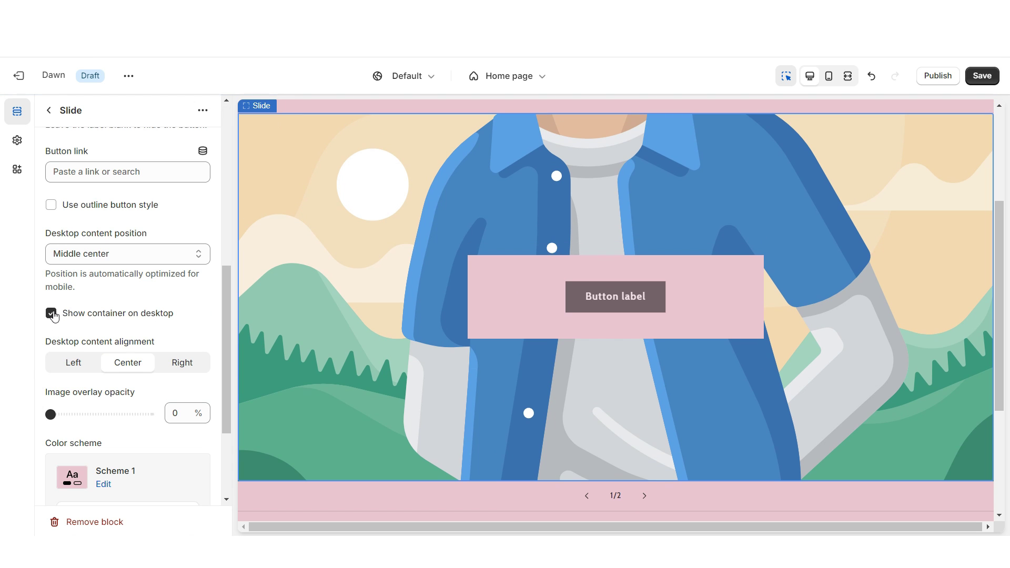
left_click(51, 314)
scroll(89, 186, "up", 1)
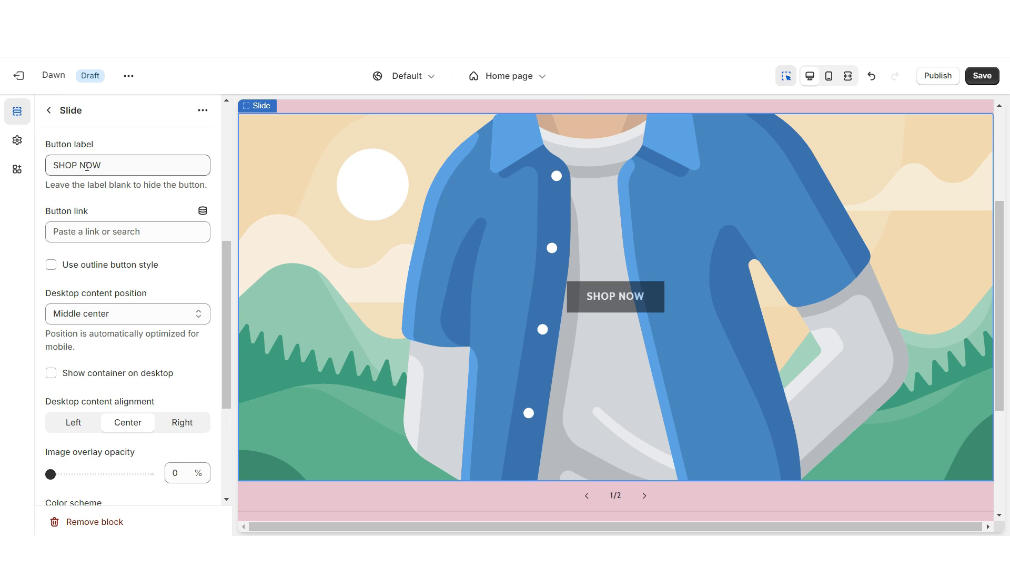
- Link the first slide's button to All collections and place its content at bottom center
left_click(95, 232)
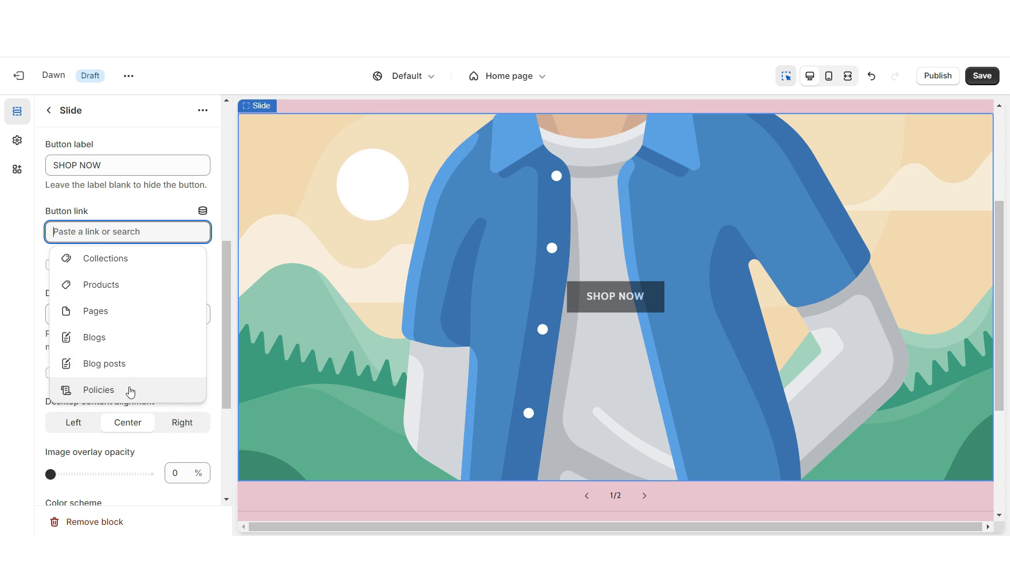
left_click(115, 259)
left_click(126, 288)
scroll(74, 232, "down", 1)
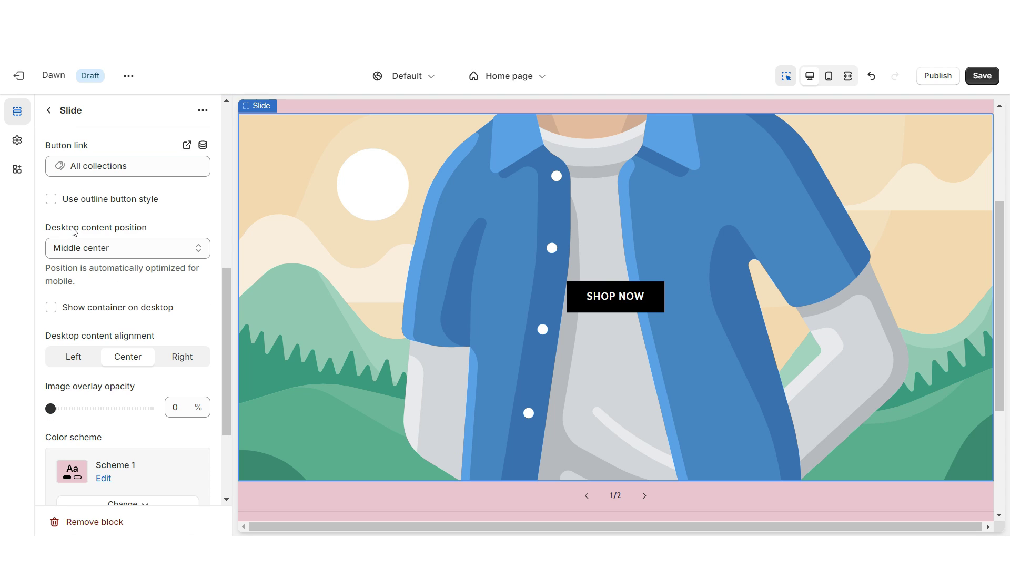
left_click(82, 253)
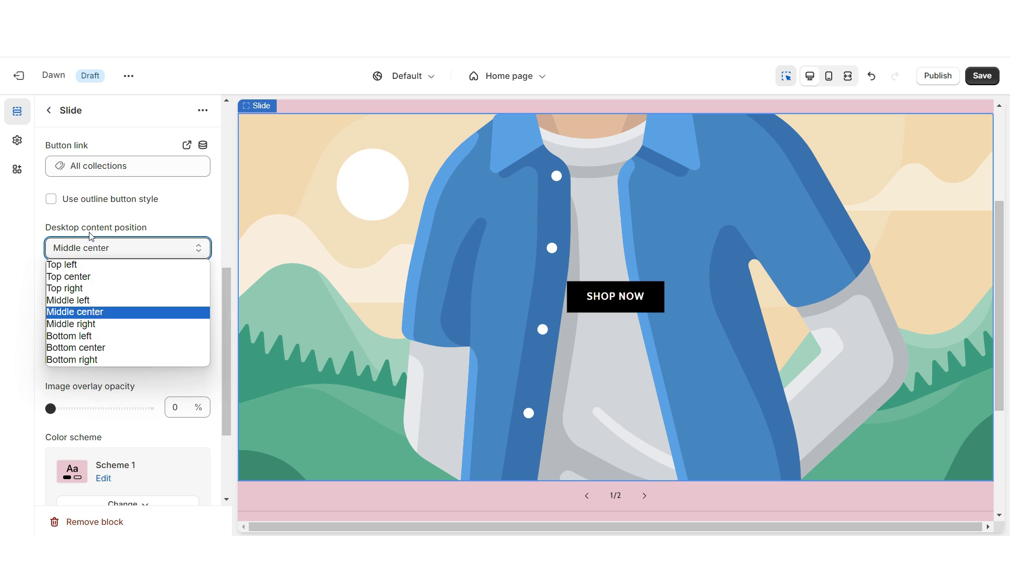
left_click(90, 348)
left_click(644, 495)
- Set the second slide's content position to bottom right
left_click(790, 390)
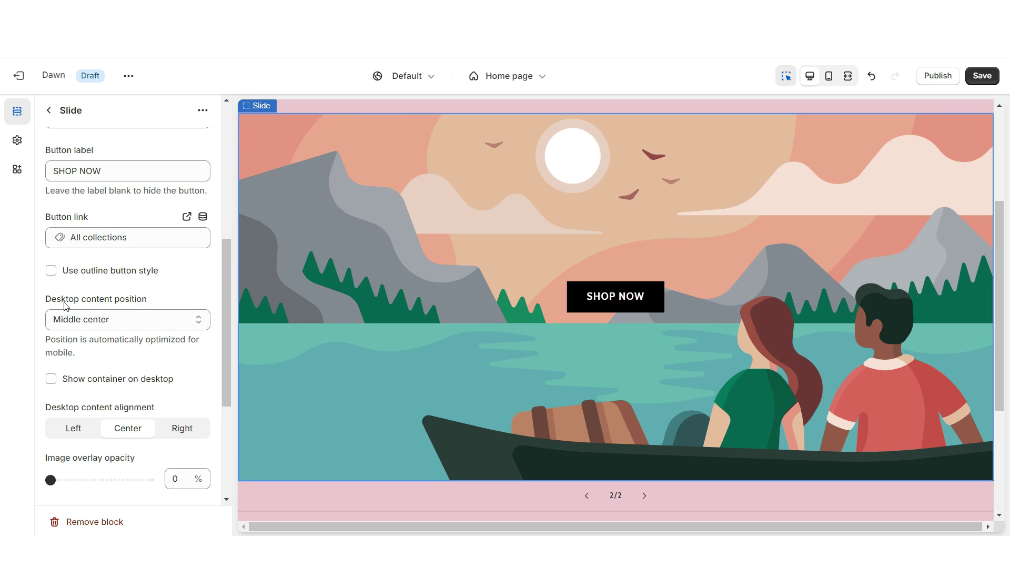
left_click(79, 318)
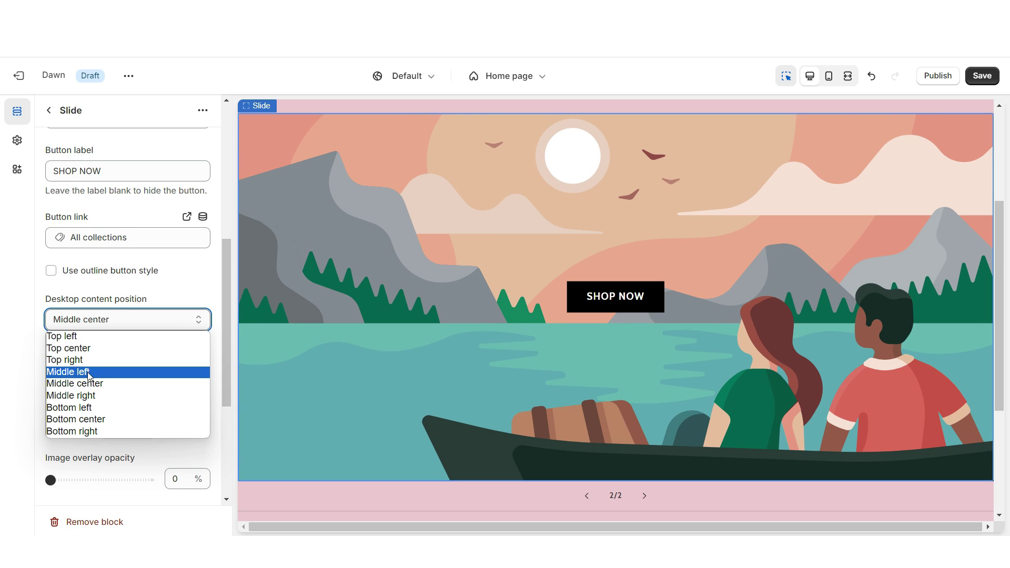
left_click(79, 429)
left_click(629, 484)
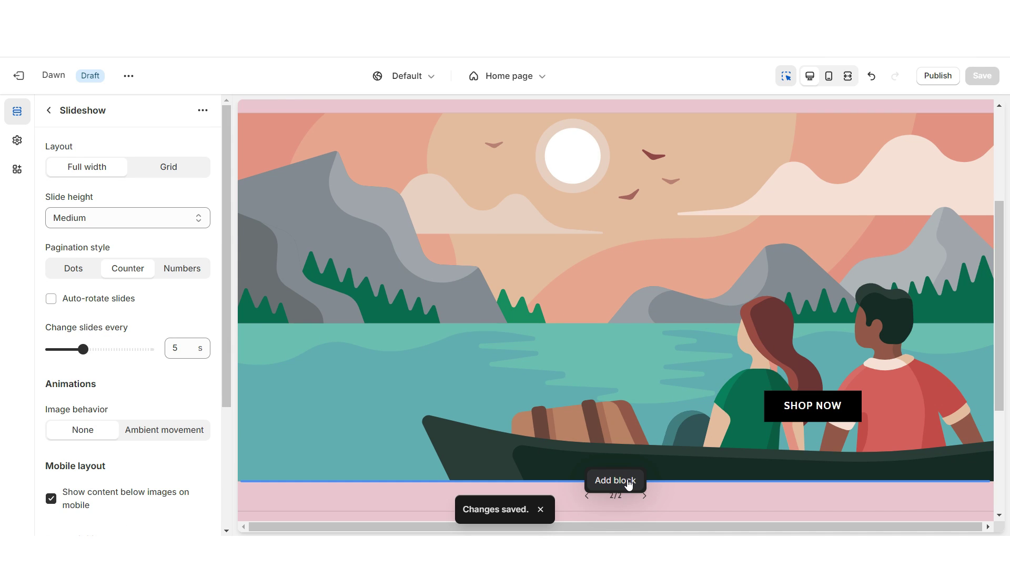
- Add a third slide positioned bottom left, save, and step through the slides in the preview
left_click(627, 480)
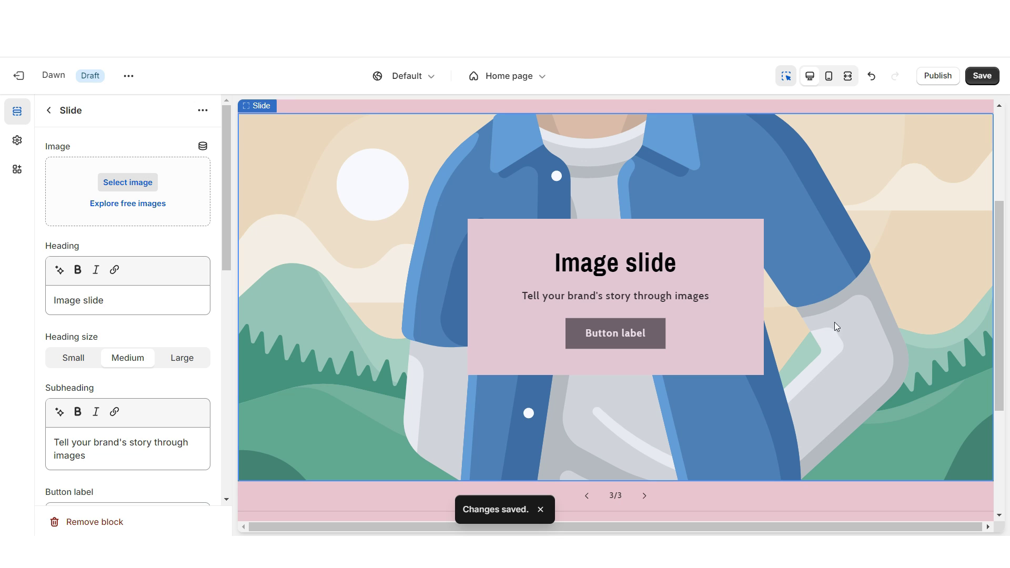
left_click(90, 310)
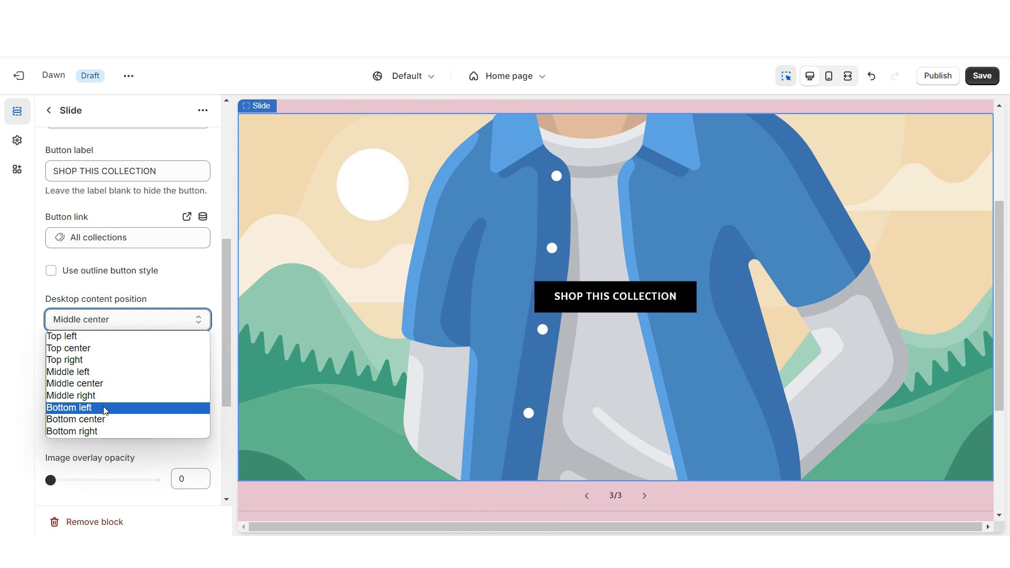
left_click(87, 408)
left_click(981, 76)
left_click(527, 480)
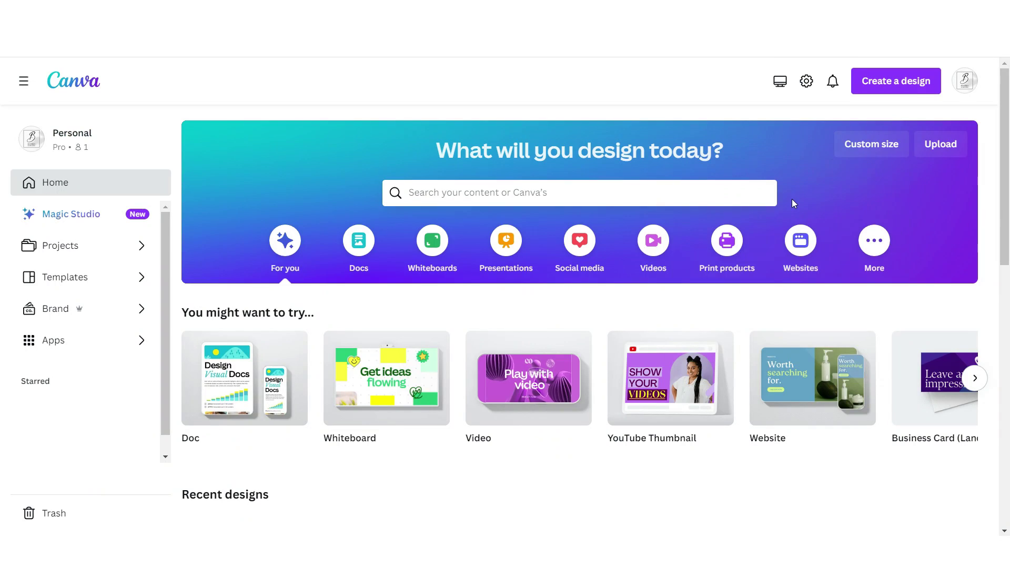
- Create a custom 4320 × 2160 design in Canva
left_click(870, 143)
type("4320")
key("Tab")
type("2160")
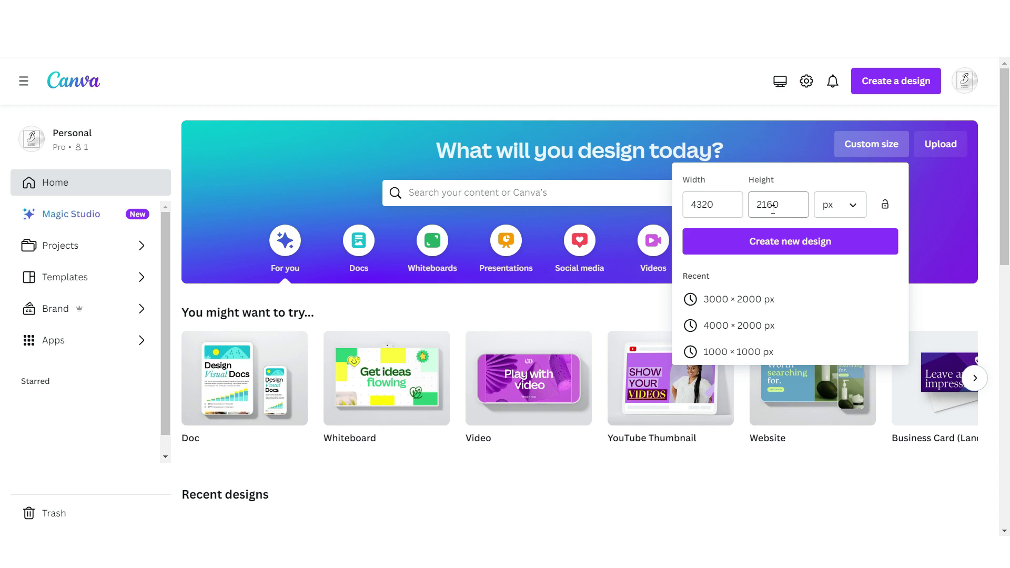
left_click(790, 242)
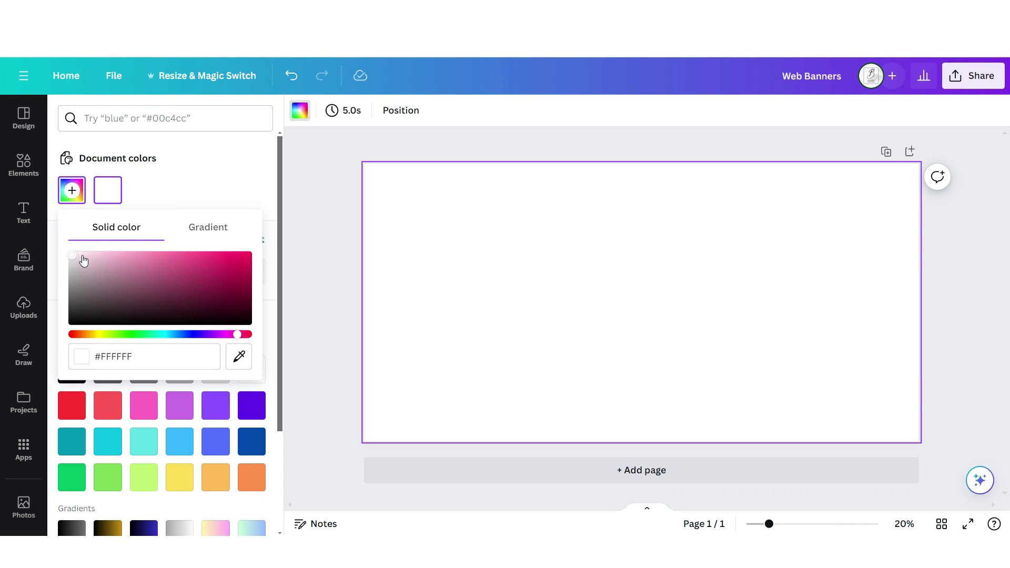
- Tint the banner background pink and add the woman's portrait with its background removed
left_click_drag(83, 259, 89, 260)
left_click(23, 308)
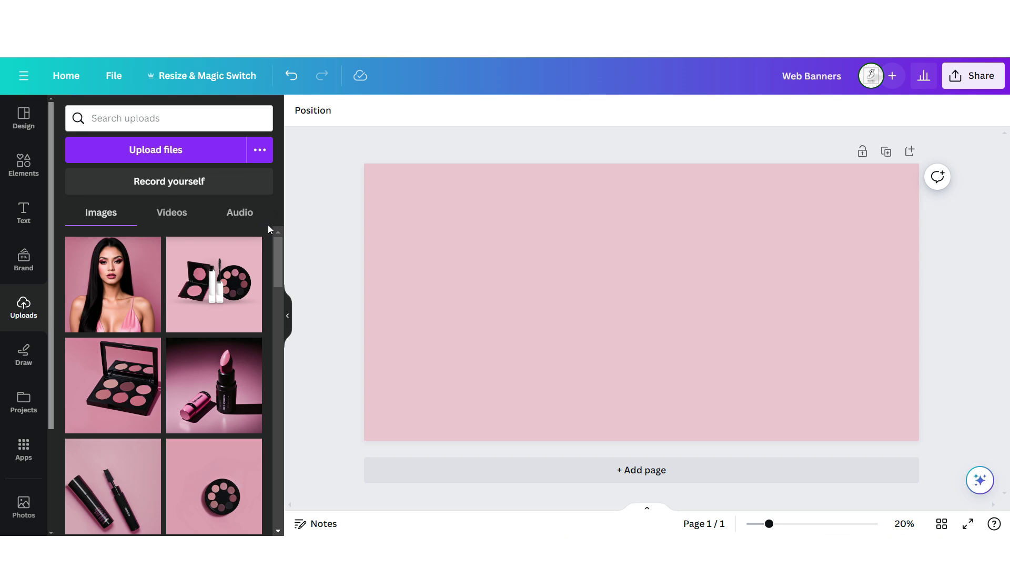
scroll(211, 295, "down", 4)
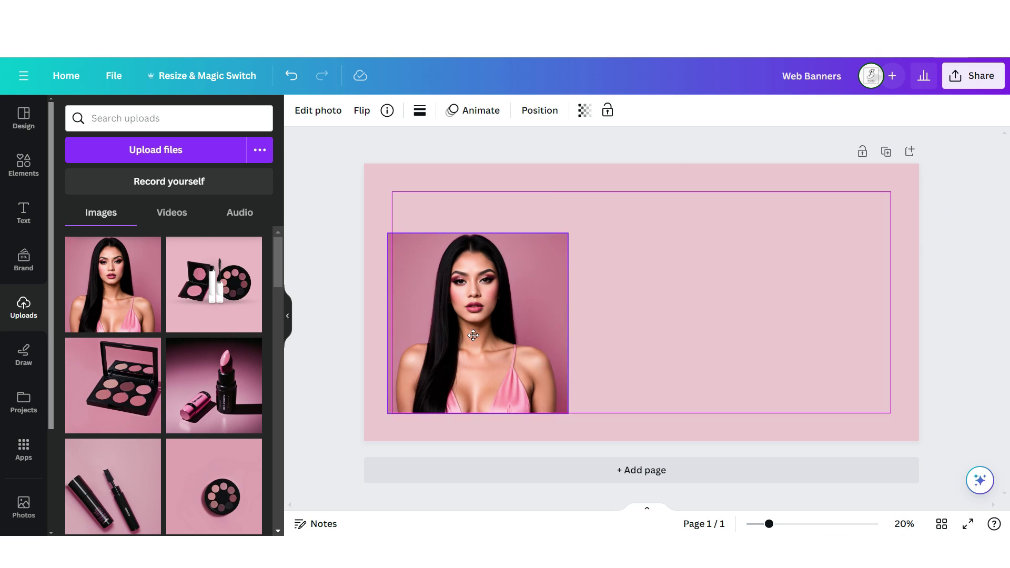
left_click(318, 110)
left_click(108, 210)
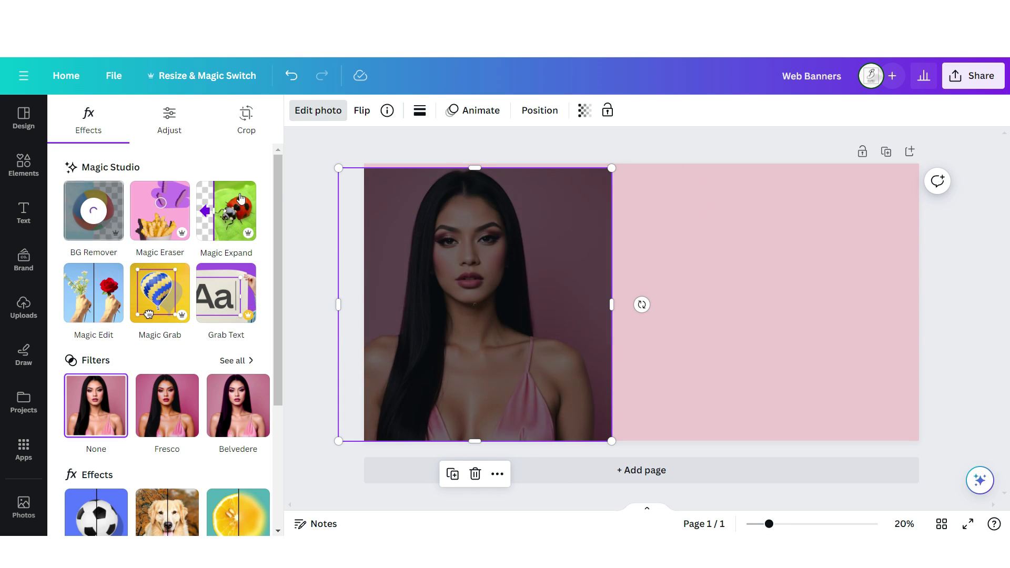
left_click(600, 258)
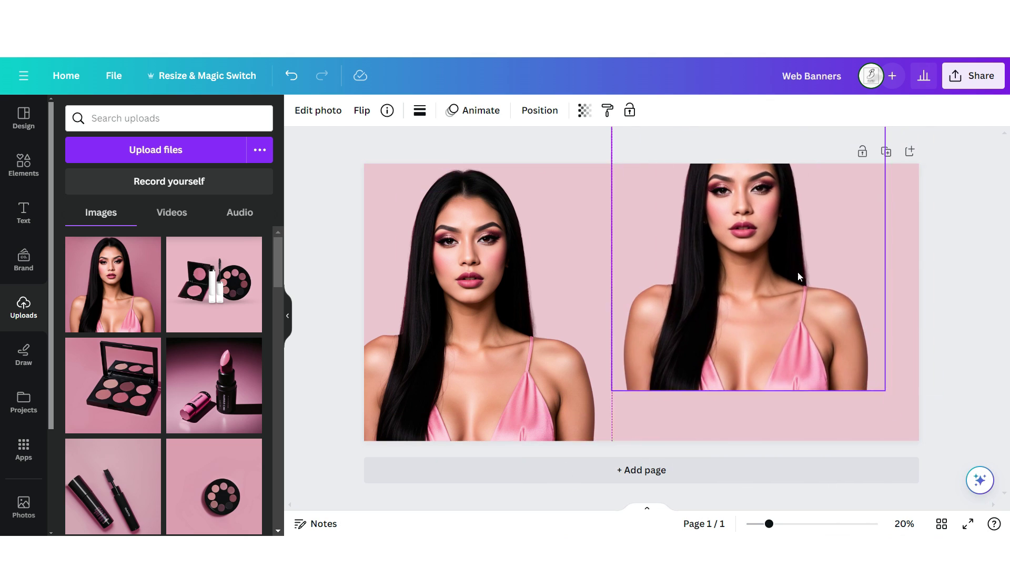
- Add a bold 'Brand New' text box to the banner
left_click(24, 213)
left_click(119, 363)
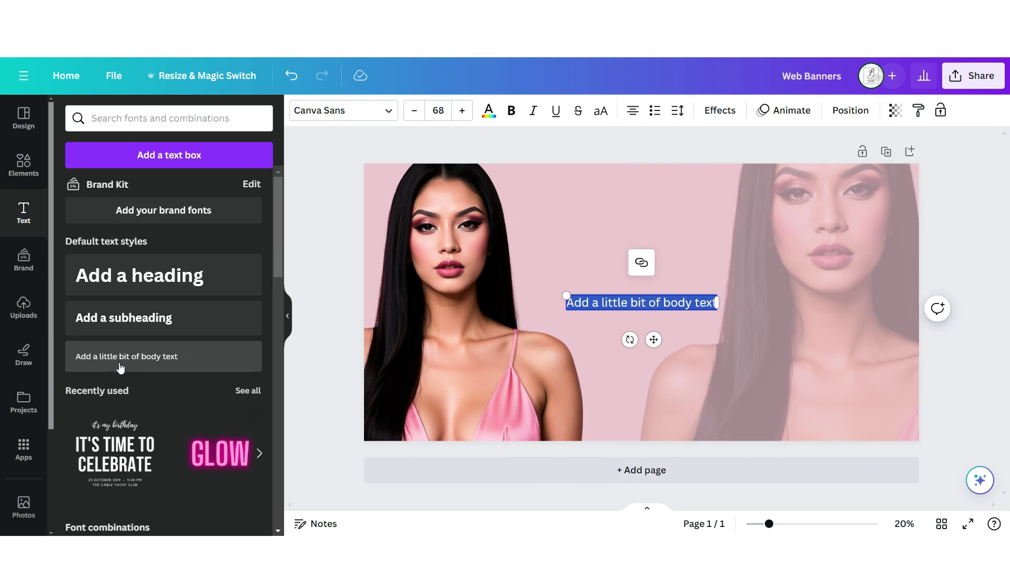
type("Brand New")
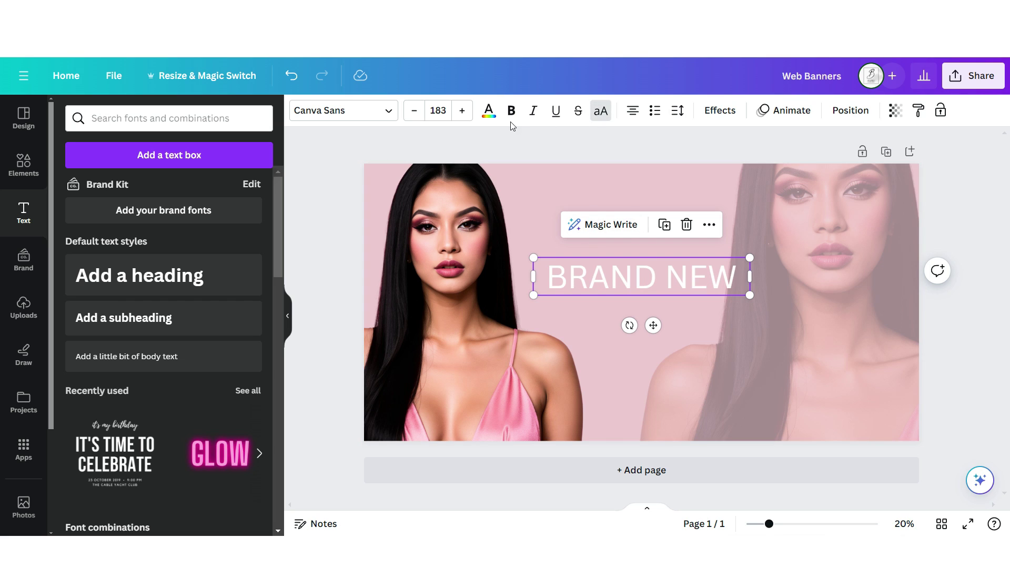
left_click(510, 112)
left_click(341, 110)
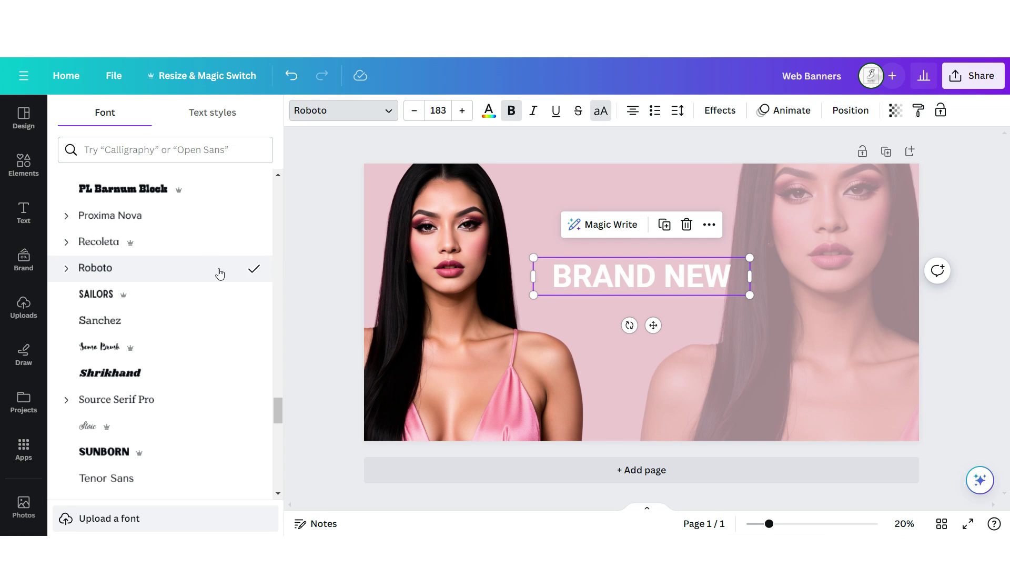
- Add a bold, enlarged 'Lash Kits' text box below it
left_click(24, 213)
left_click(144, 361)
type("Lash Kits")
left_click(342, 111)
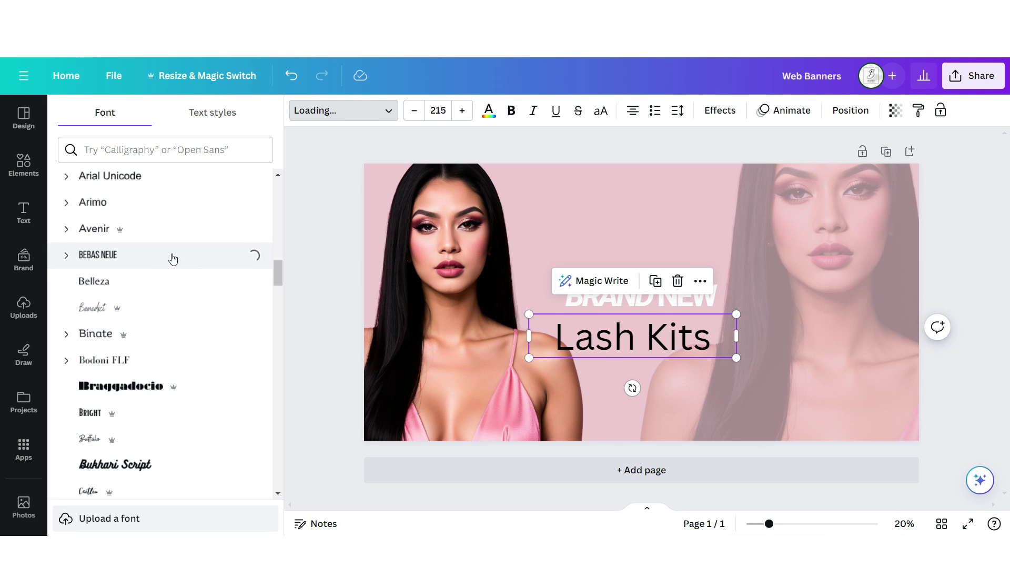
left_click(511, 111)
left_click_drag(736, 358, 851, 410)
- Duplicate the text as white 'NEW ARRIVALS', rotate it vertical, and move it to the right edge
key("ctrl+d")
left_click(488, 110)
left_click(178, 187)
type("NEW ARRIVALS")
left_click_drag(690, 325, 793, 243)
left_click_drag(684, 295, 880, 333)
- Place a shrunk makeup-kit photo above the headline and add a blank second page
left_click(24, 307)
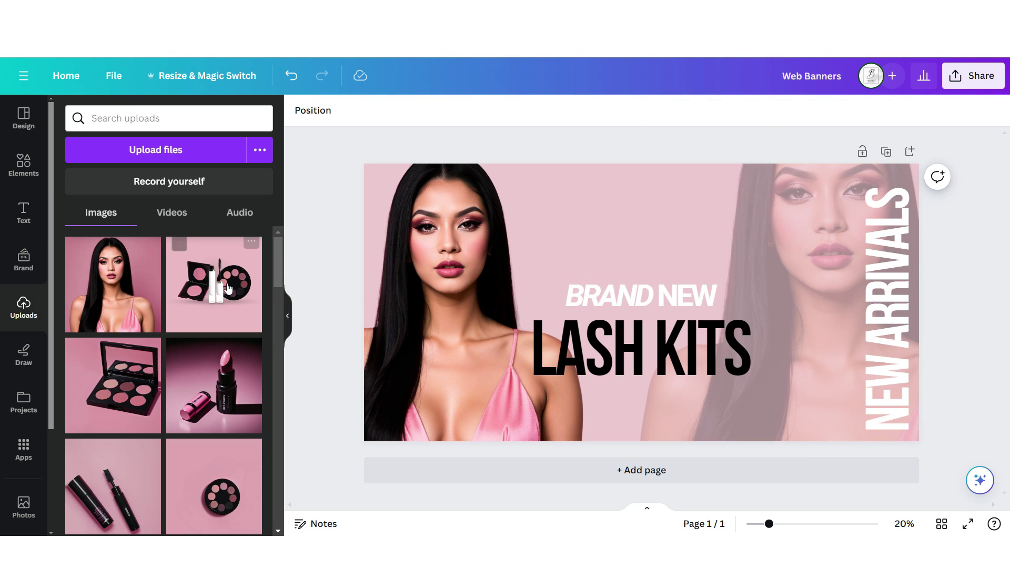
left_click(226, 288)
left_click_drag(662, 246, 661, 180)
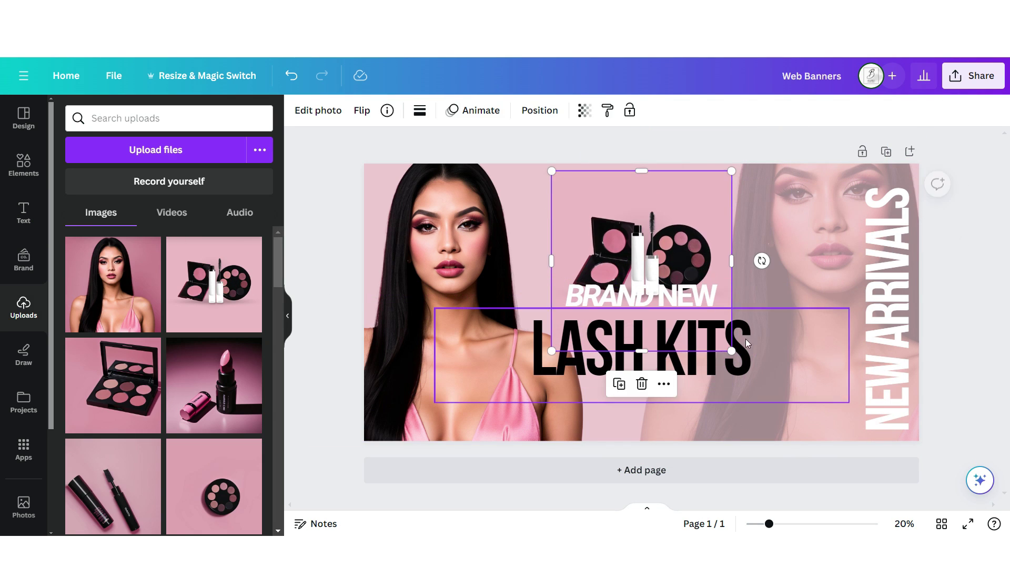
left_click_drag(732, 305, 673, 261)
left_click(309, 280)
left_click(910, 151)
- Add a white square shape to Page 2
left_click(23, 164)
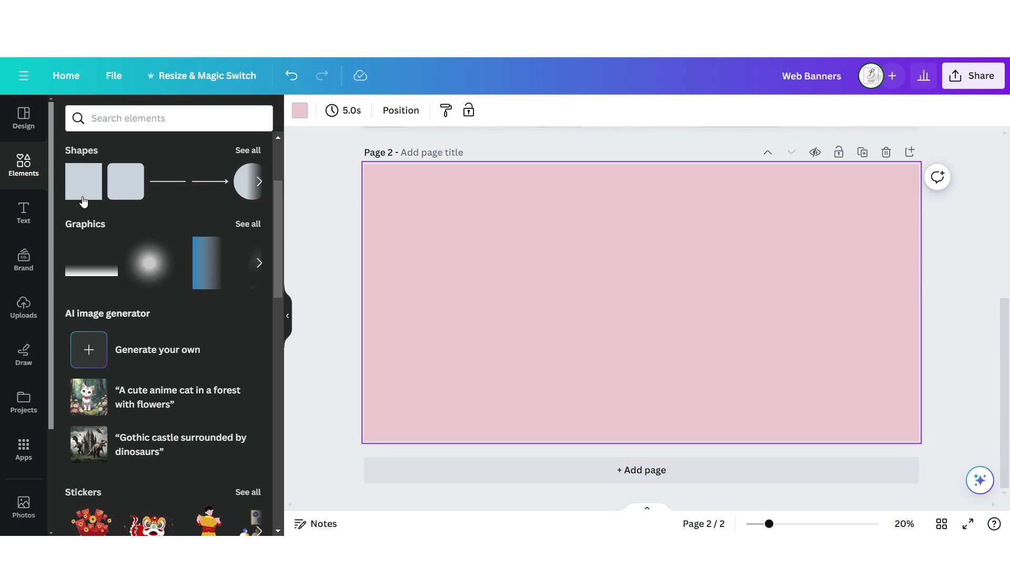
left_click(87, 191)
left_click(364, 110)
left_click(214, 189)
- Frame the pink-turtleneck model photo, duplicate it twice, and swap one copy for the eyeshadow palette
left_click(23, 308)
left_click(113, 389)
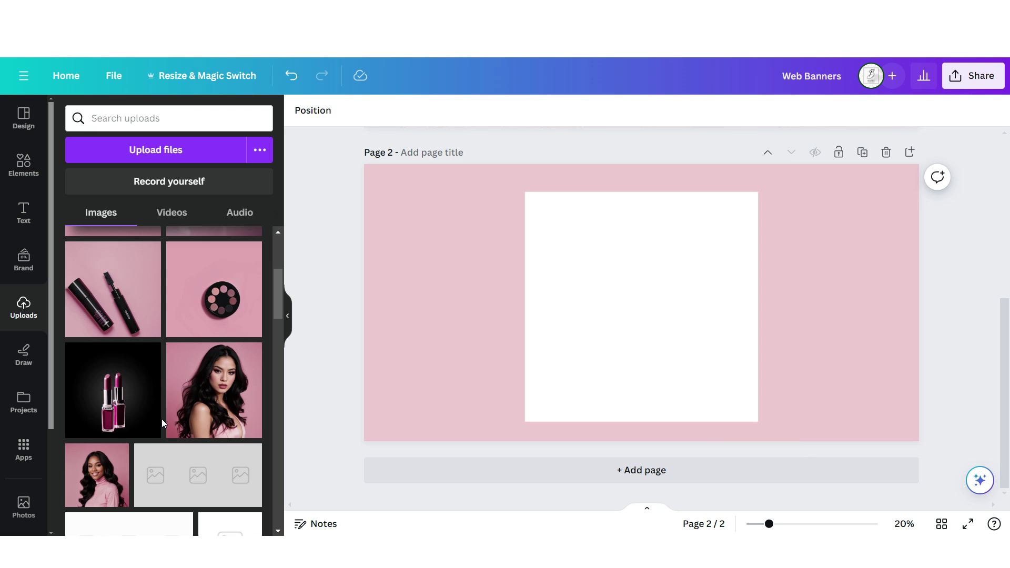
left_click(87, 495)
left_click_drag(731, 212, 757, 206)
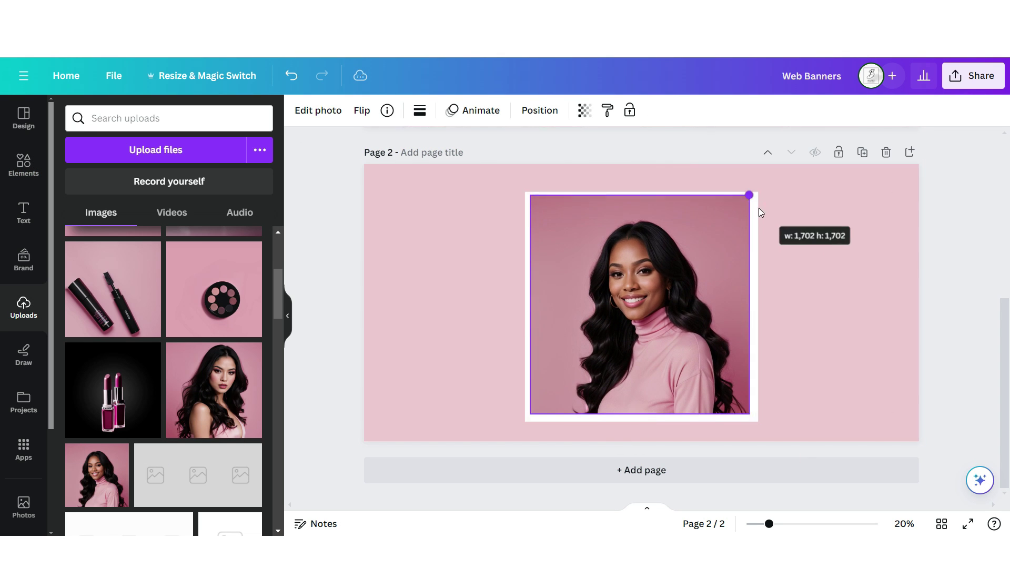
left_click_drag(740, 285, 535, 280)
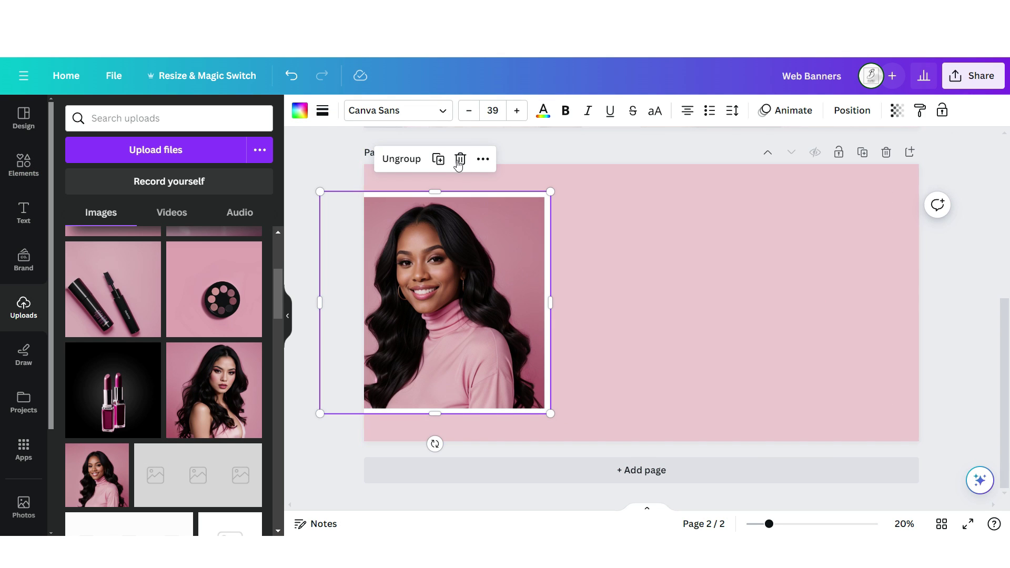
left_click(438, 159)
left_click(639, 358)
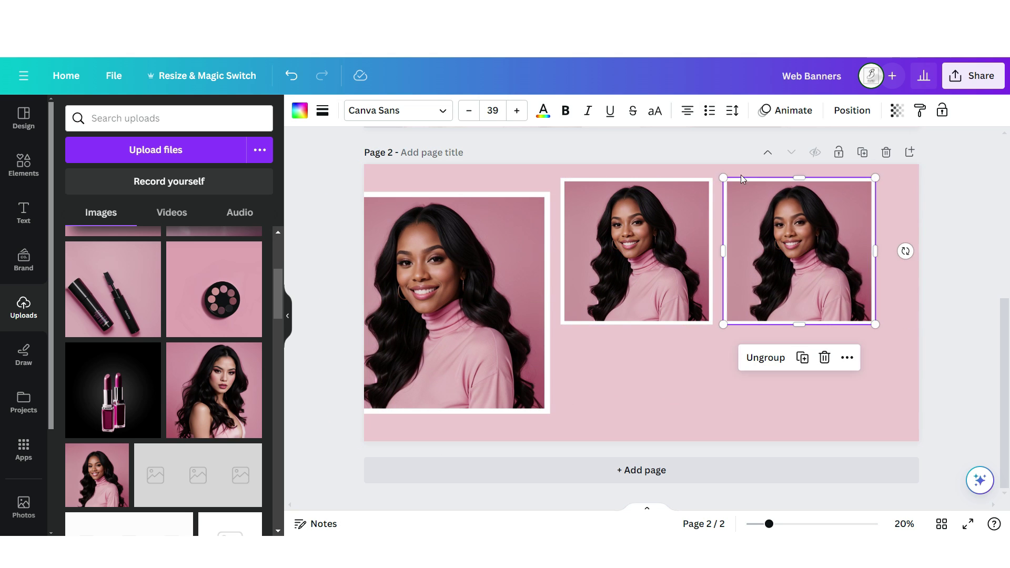
left_click(806, 357)
key("Escape")
left_click_drag(399, 320, 631, 257)
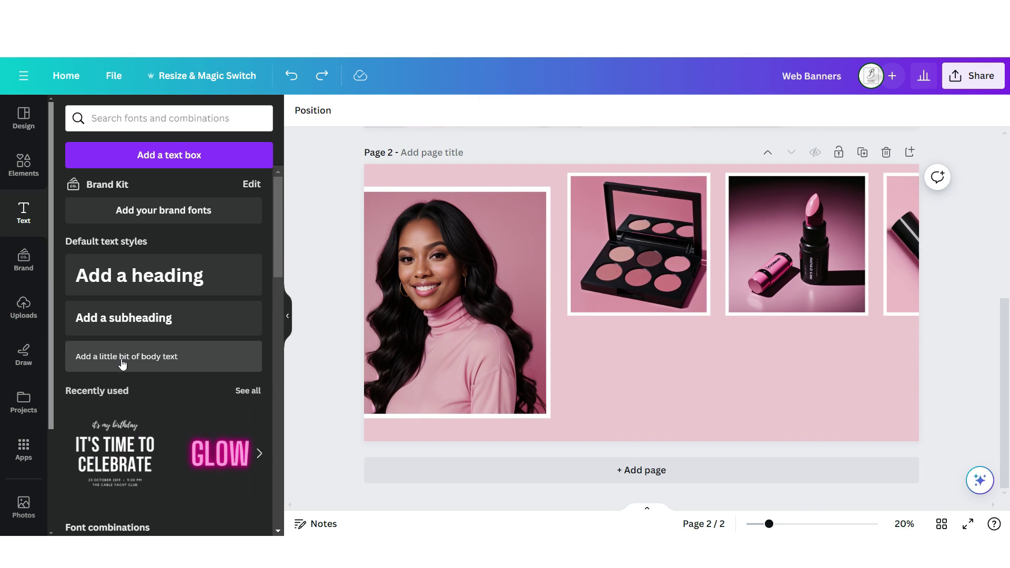
- Add a bold Bebas Neue SHOP OUR heading and place a copy beside it
left_click(113, 358)
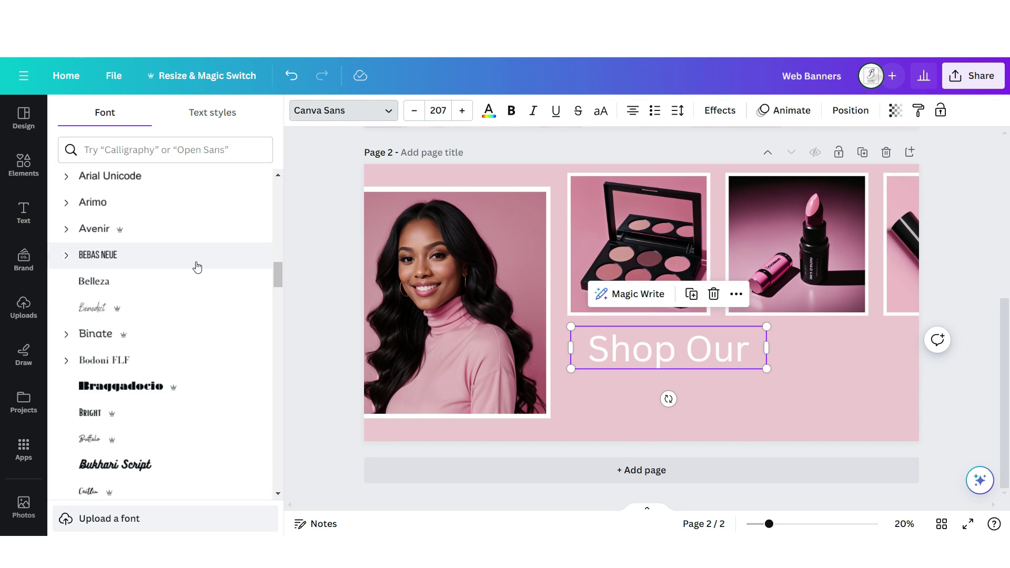
left_click(189, 255)
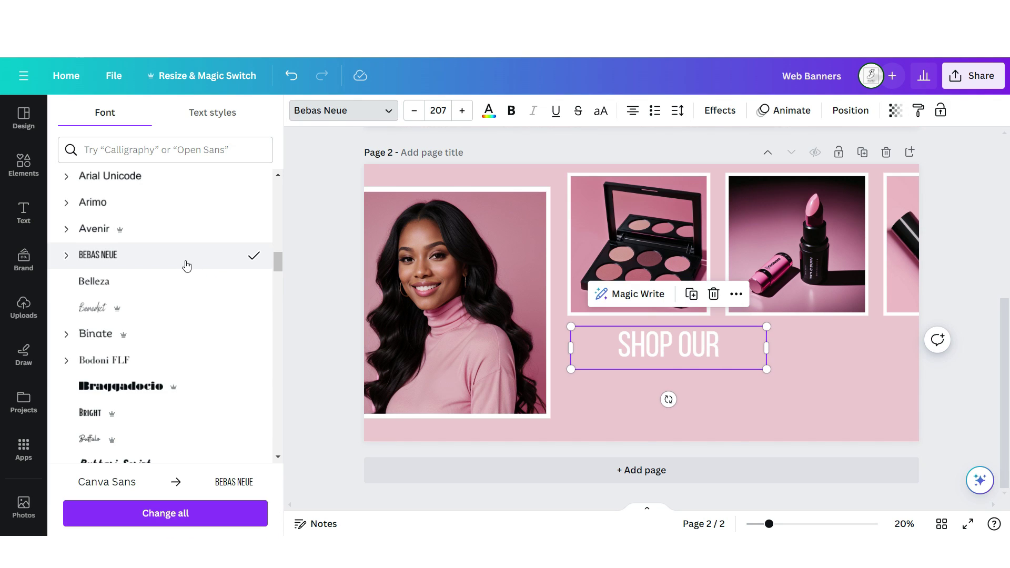
left_click(510, 111)
left_click_drag(638, 341, 751, 341)
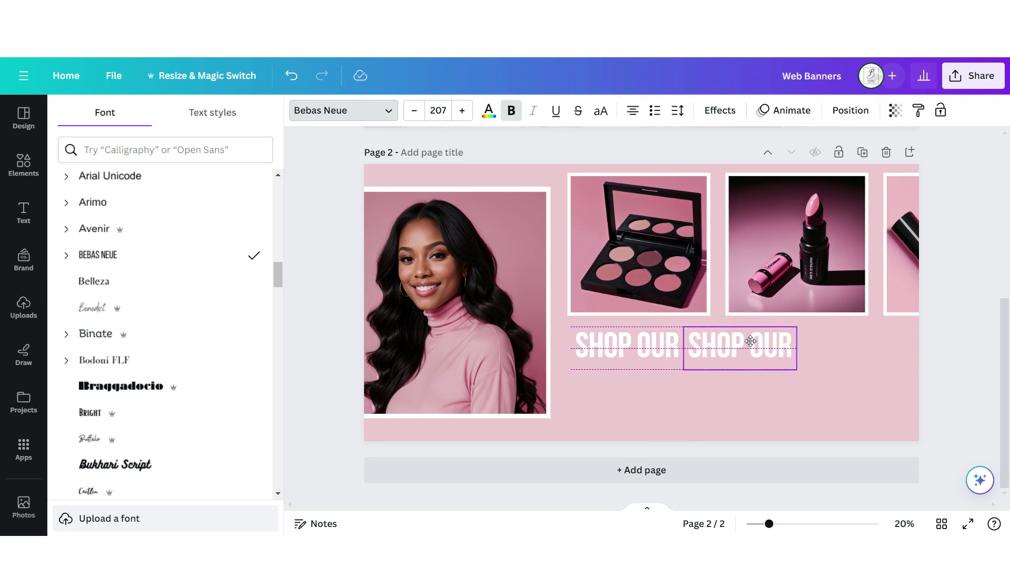
- Add an italic Roboto subheading, CHECK OUT WHAT BUYERS ARE LOVING, and add a blank third page
left_click(24, 213)
left_click(121, 357)
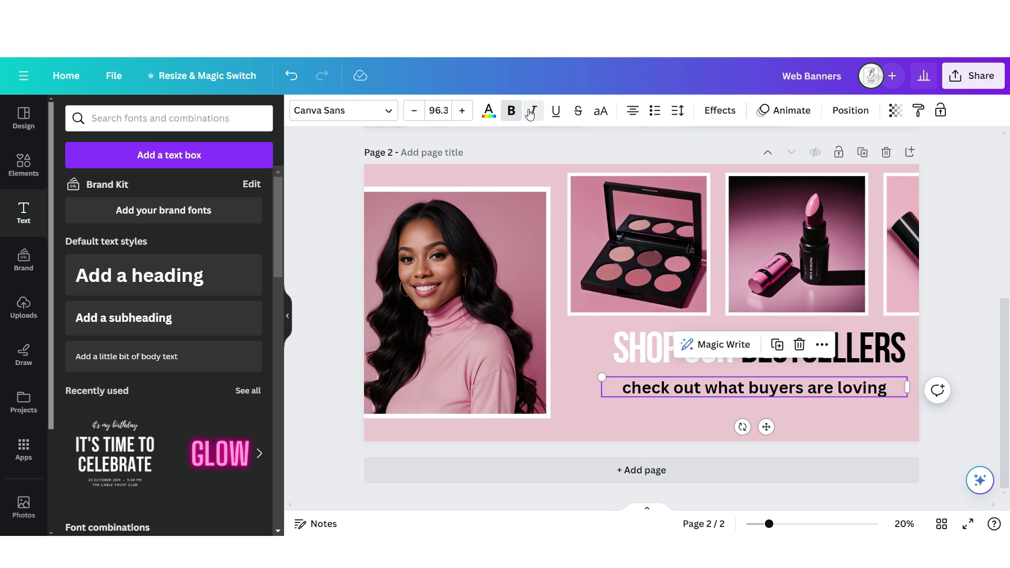
left_click(531, 110)
left_click(344, 111)
left_click(161, 295)
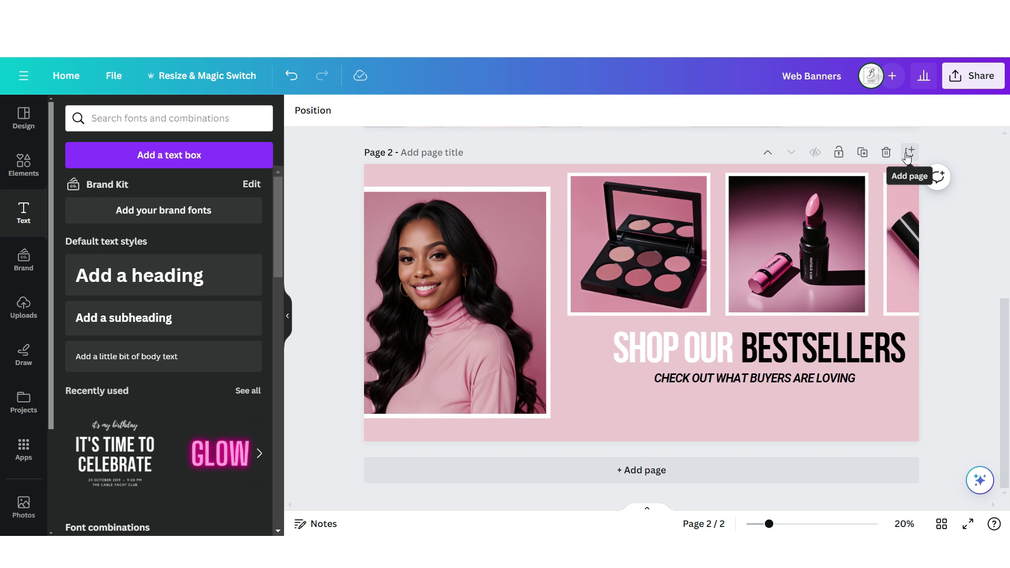
left_click(909, 152)
- Copy the product image row onto Page 3 and swap in the lipstick photo
scroll(657, 331, "up", 5)
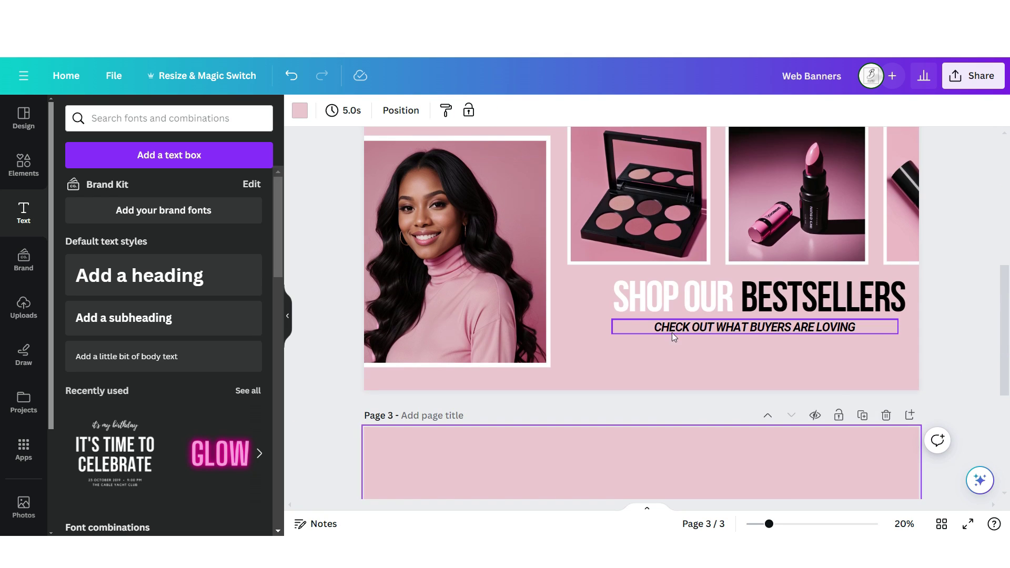
left_click(632, 265)
key("ctrl+c")
scroll(825, 279, "down", 5)
key("ctrl+v")
left_click_drag(812, 256, 554, 256)
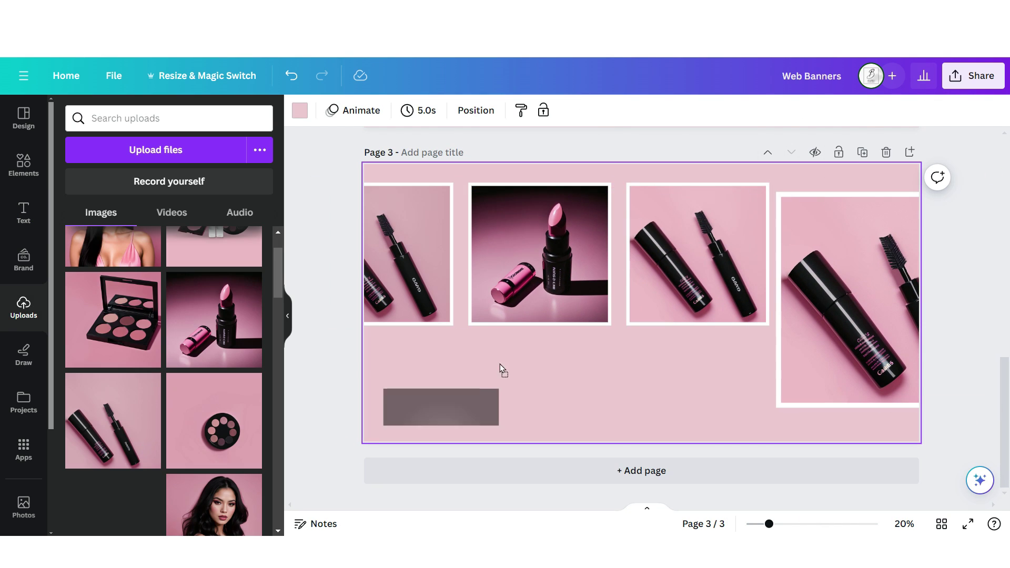
left_click_drag(499, 364, 519, 289)
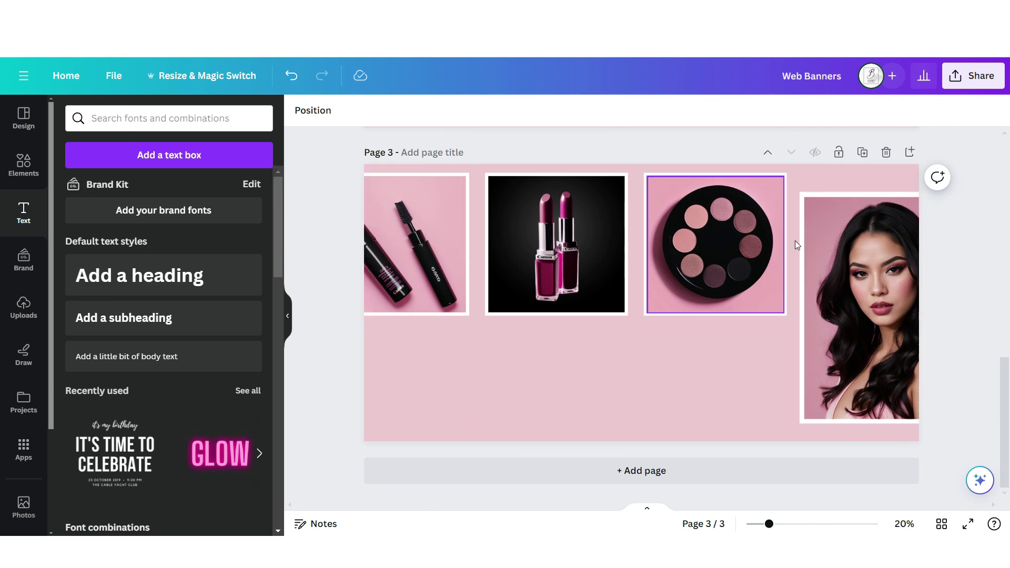
- Copy the SHOP OUR BESTSELLERS heading and subheading for reuse on Page 3
scroll(730, 327, "up", 5)
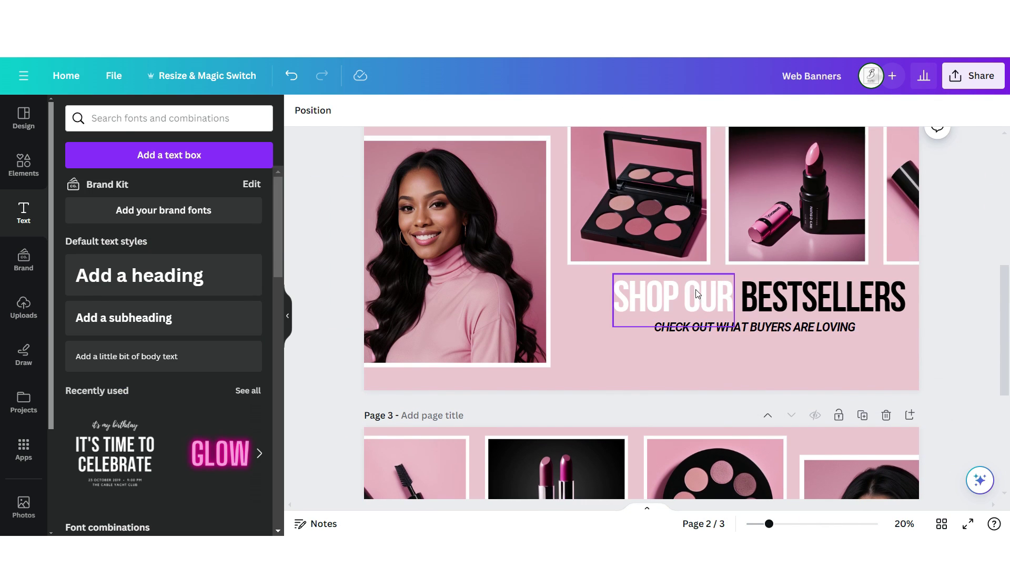
left_click(697, 293)
left_click(733, 285, "shift")
scroll(730, 299, "down", 5)
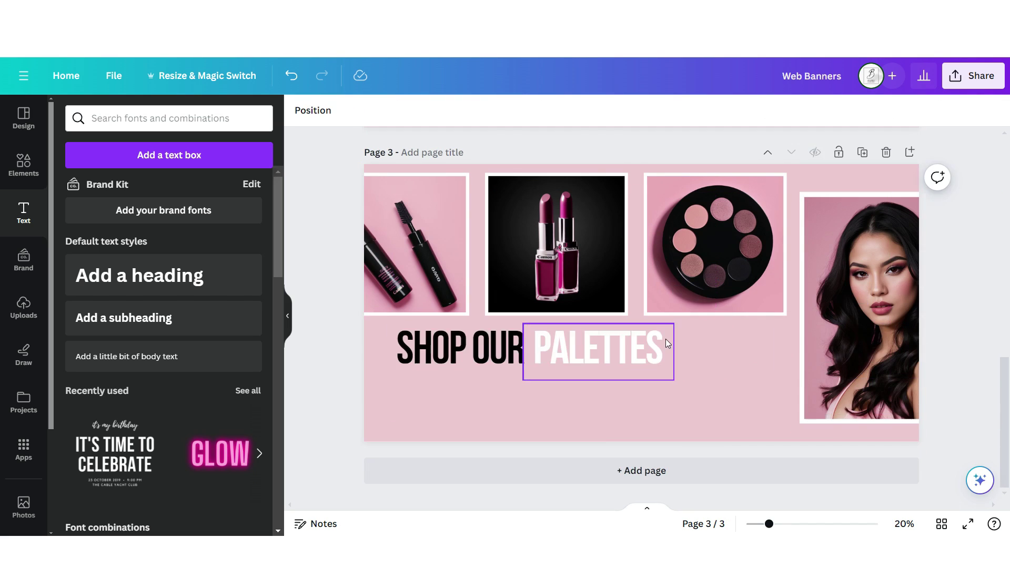
scroll(726, 305, "up", 4)
right_click(787, 266)
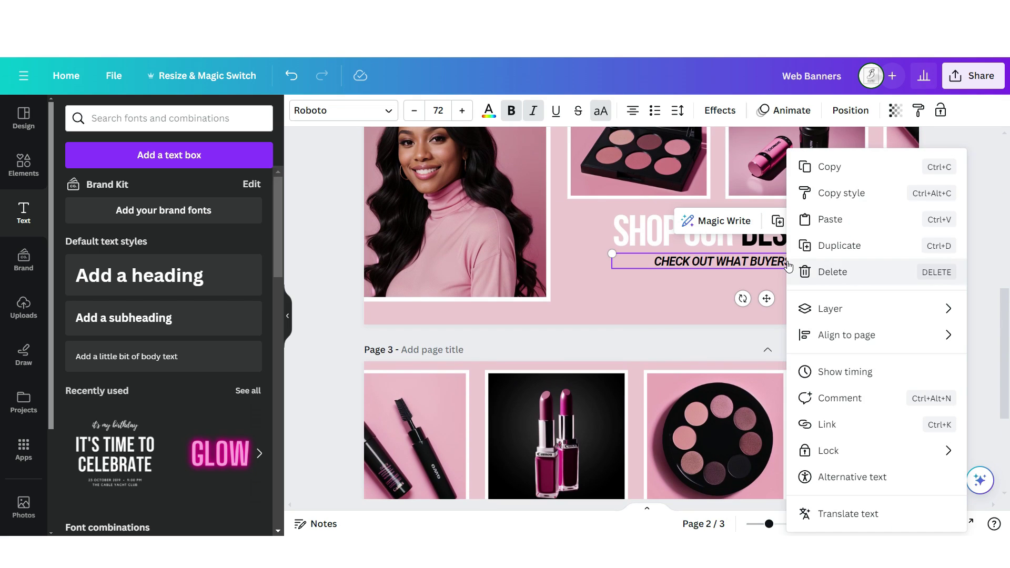
left_click(819, 168)
scroll(879, 358, "down", 5)
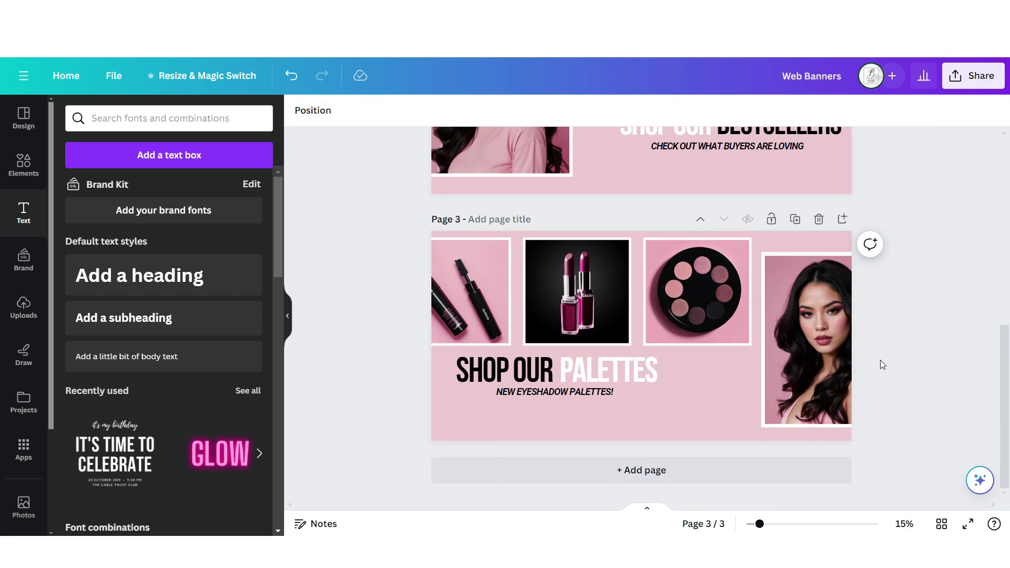
scroll(865, 379, "down", 2)
scroll(864, 380, "up", 3)
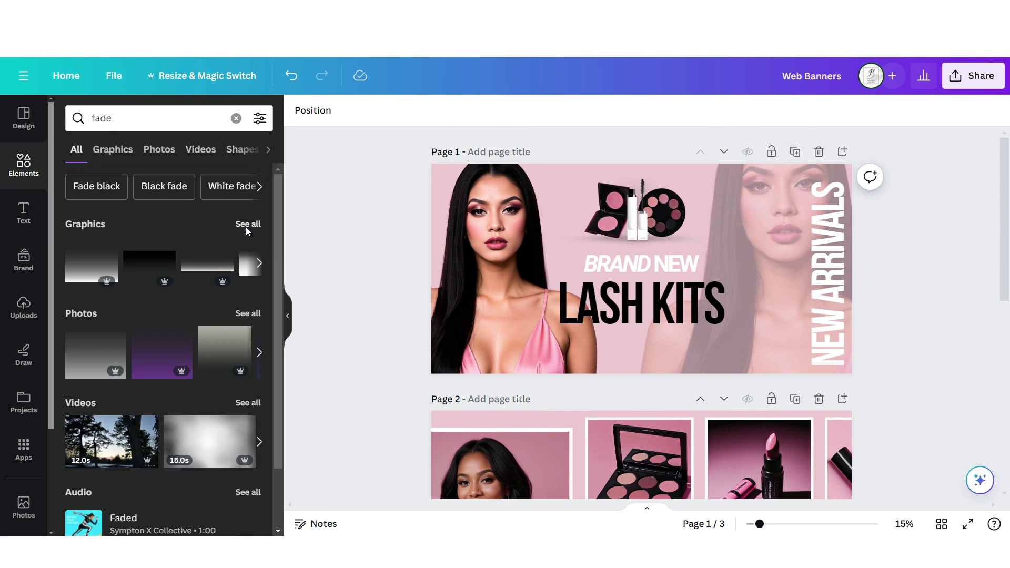
- Add a black fade graphic near the palette on Page 1 and download the banners as PNG
left_click(246, 226)
left_click_drag(111, 371, 650, 212)
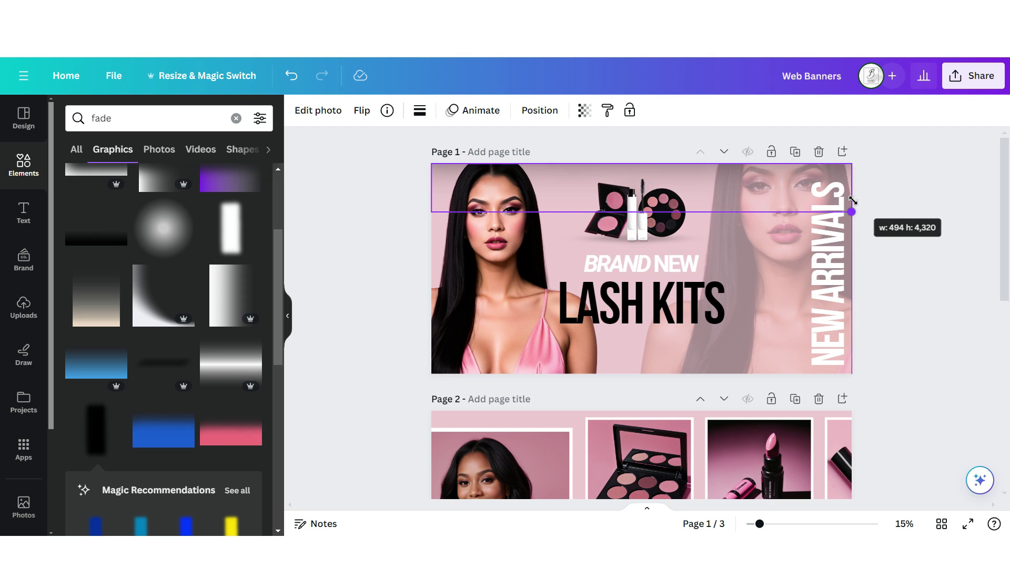
left_click(894, 232)
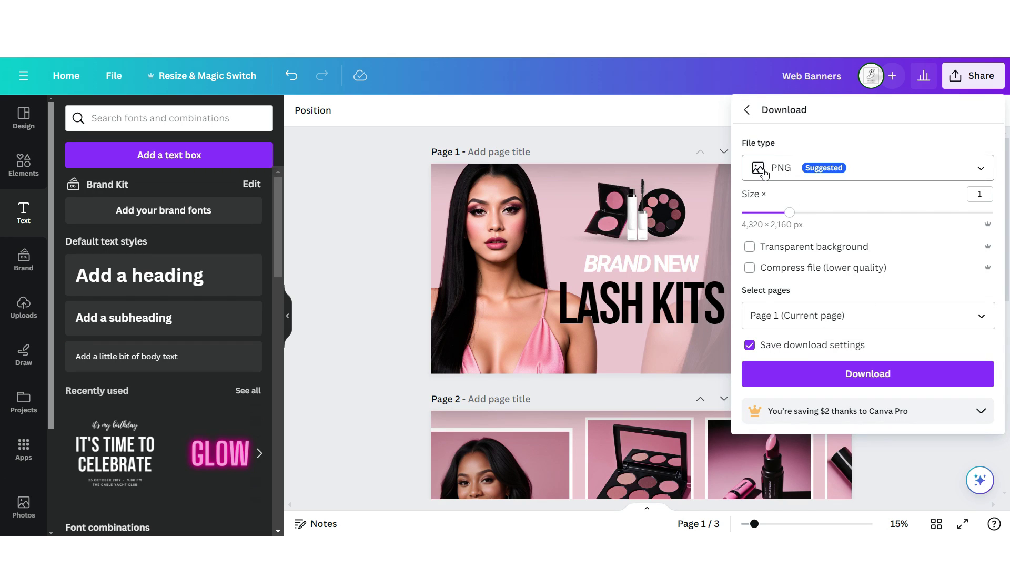
left_click(899, 376)
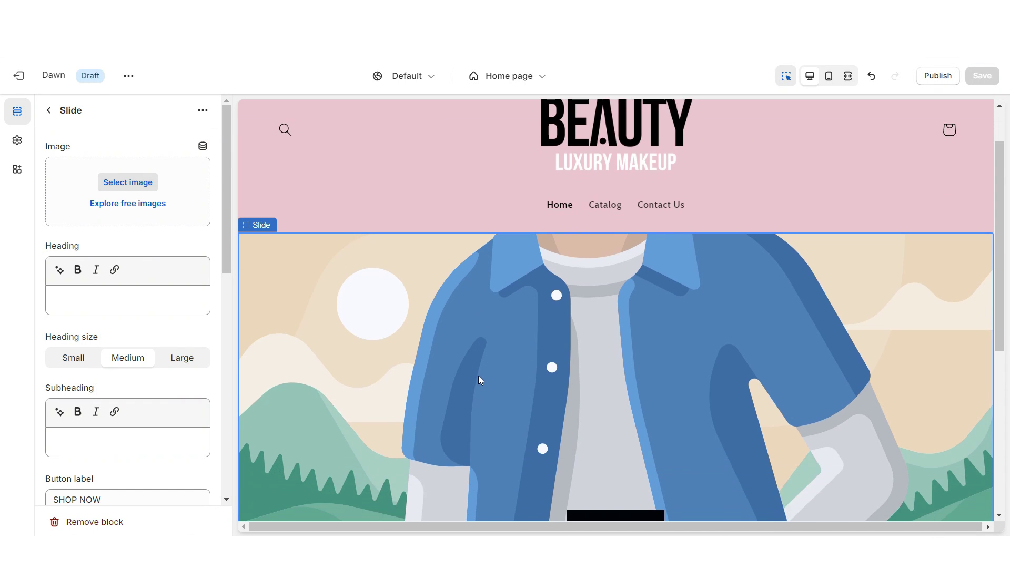
scroll(478, 376, "down", 1)
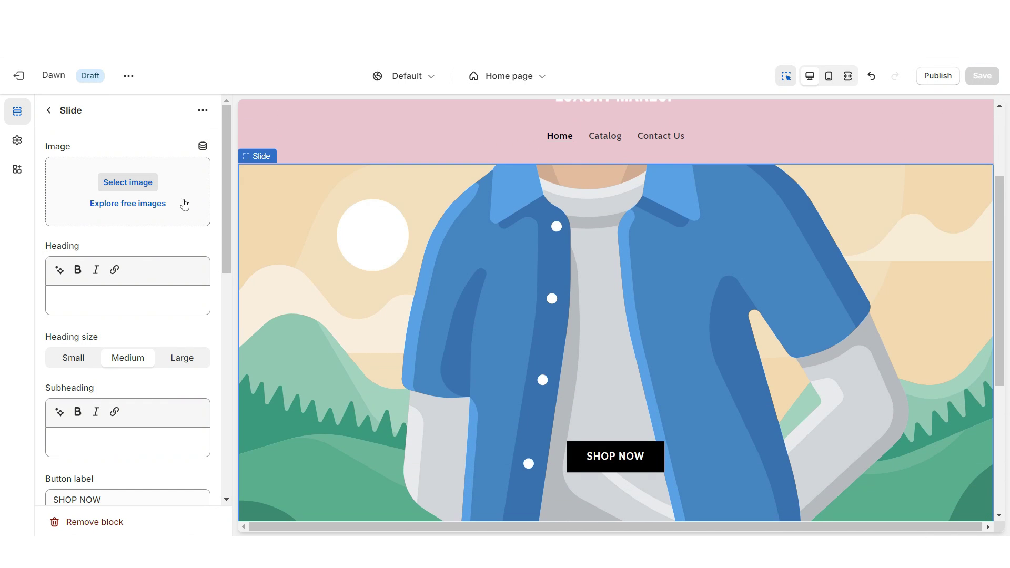
- Use the LASH KITS banner as the slide image and set Slide height to Adapt to first image
left_click(128, 182)
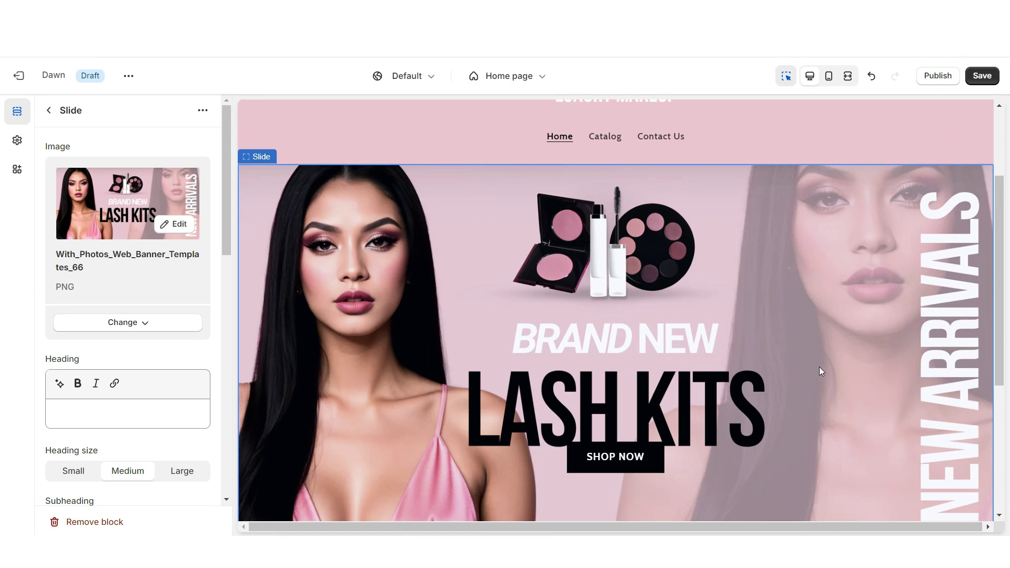
scroll(819, 367, "down", 3)
left_click(48, 110)
left_click(69, 222)
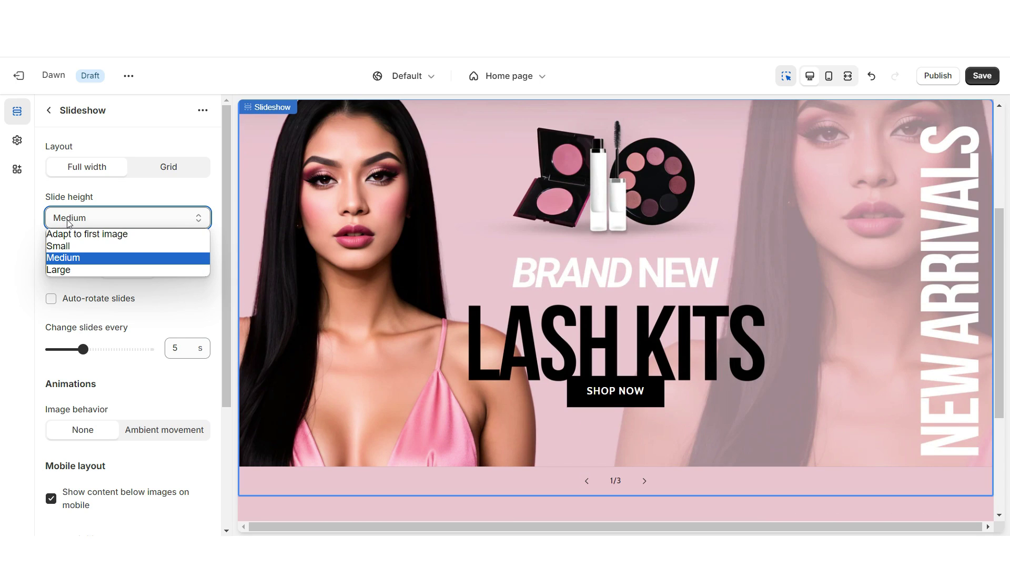
left_click(80, 235)
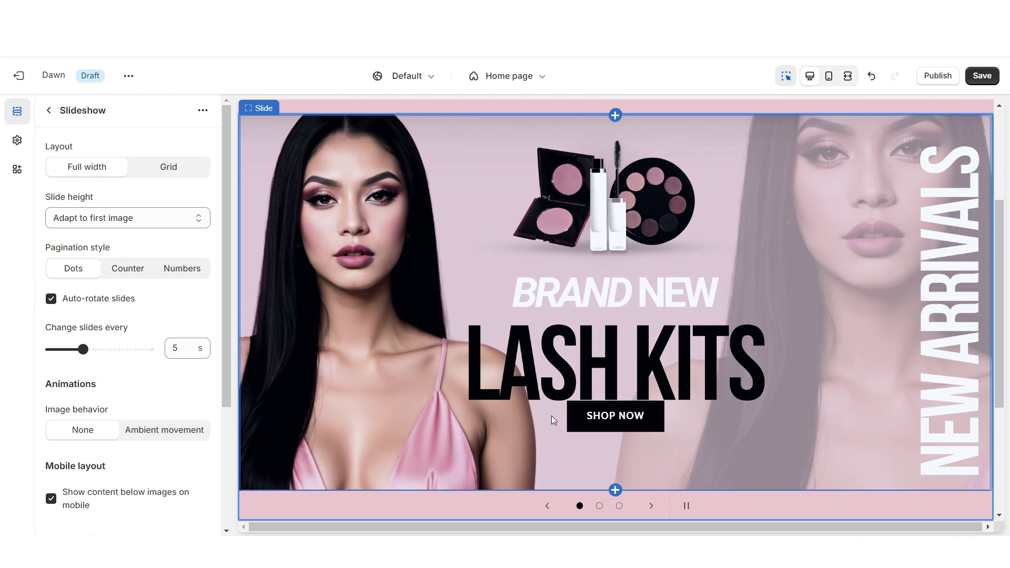
- Preview the homepage full screen and check the bestsellers slide's settings
key("ctrl+shift+f")
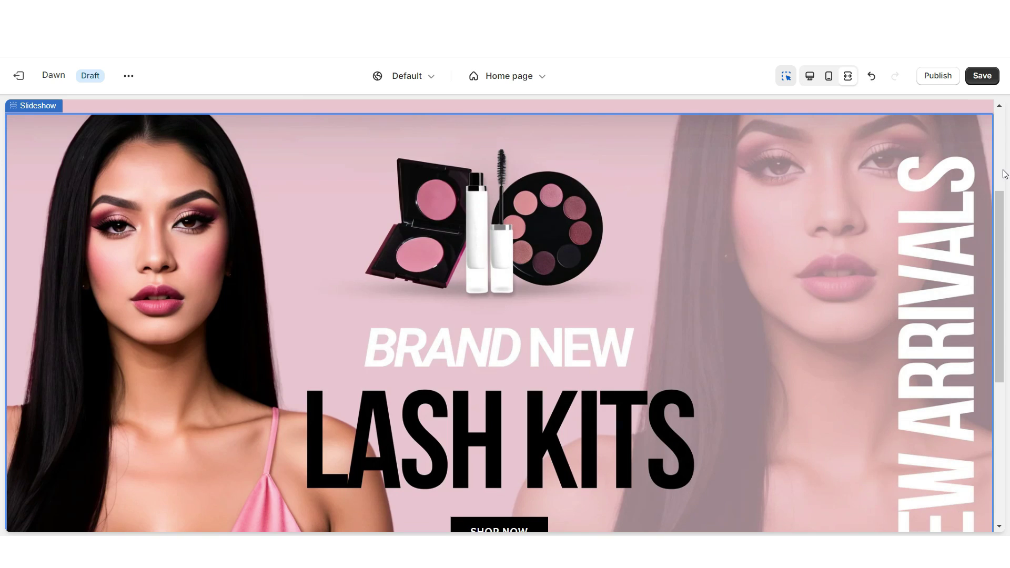
scroll(1003, 169, "down", 4)
scroll(1004, 174, "up", 4)
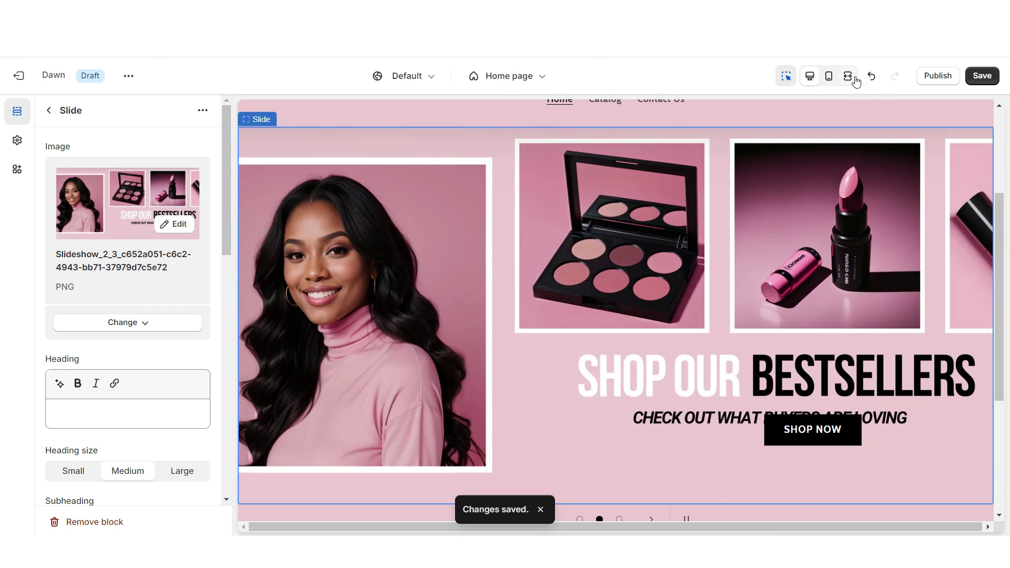
left_click(855, 78)
scroll(943, 248, "down", 5)
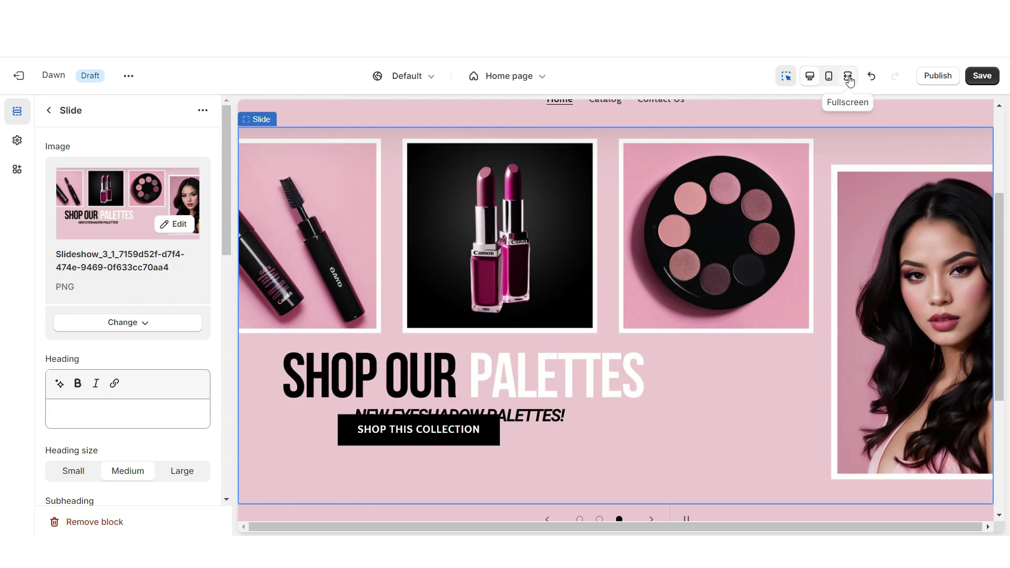
left_click(847, 77)
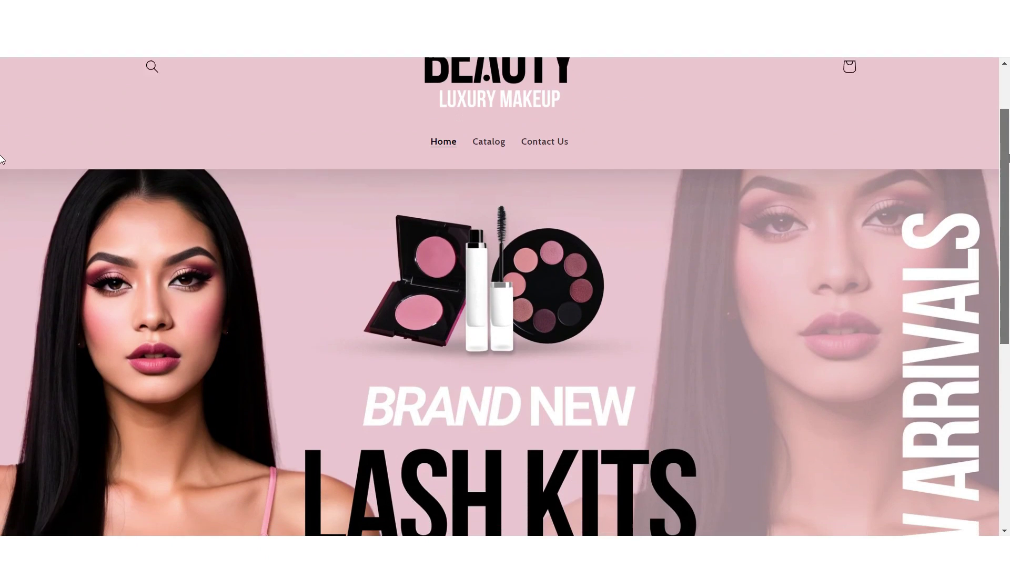
scroll(535, 535, "down", 2)
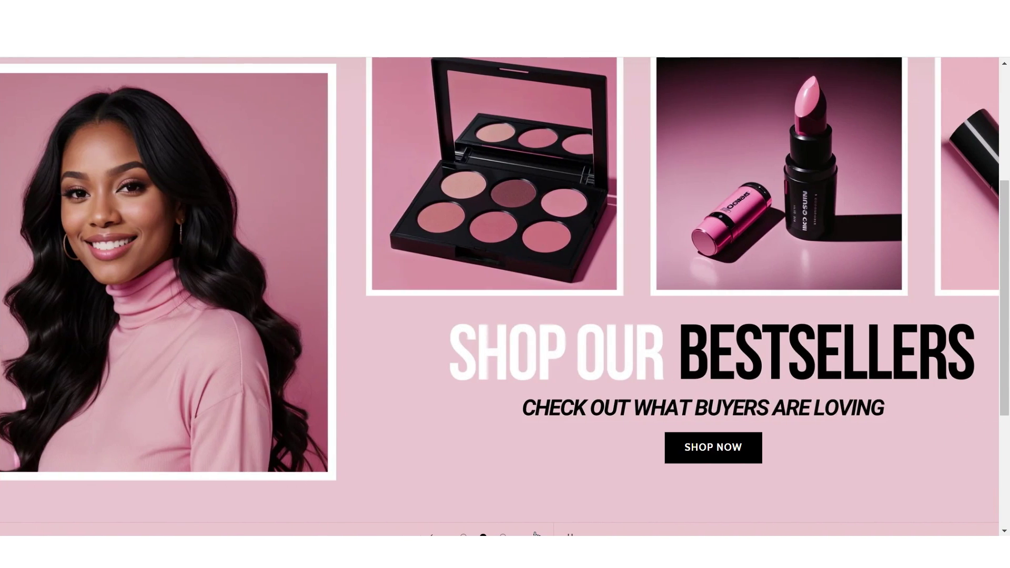
scroll(0, 288, "up", 4)
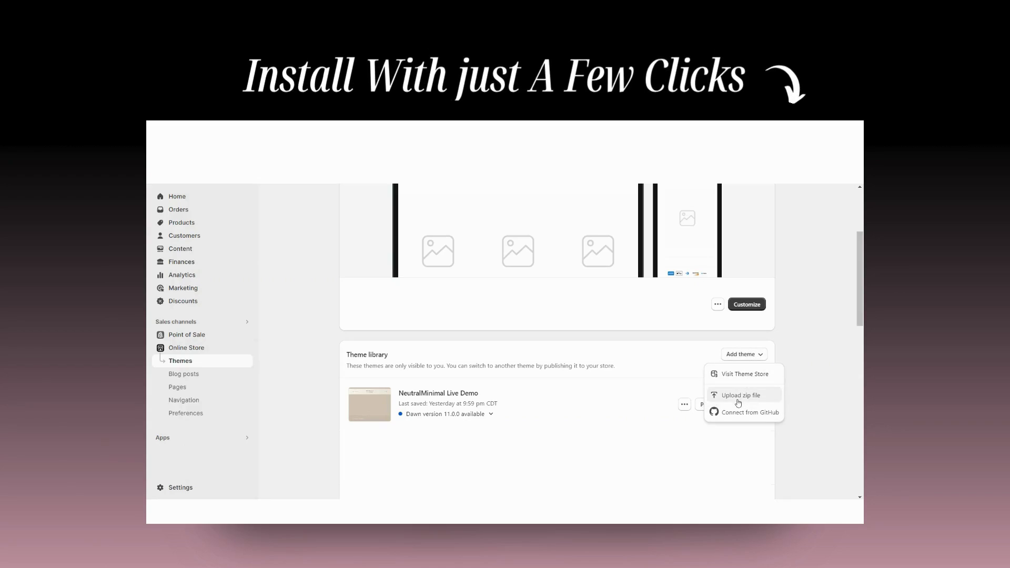
- Upload a theme zip file and confirm the upload
left_click(738, 395)
left_click(553, 478)
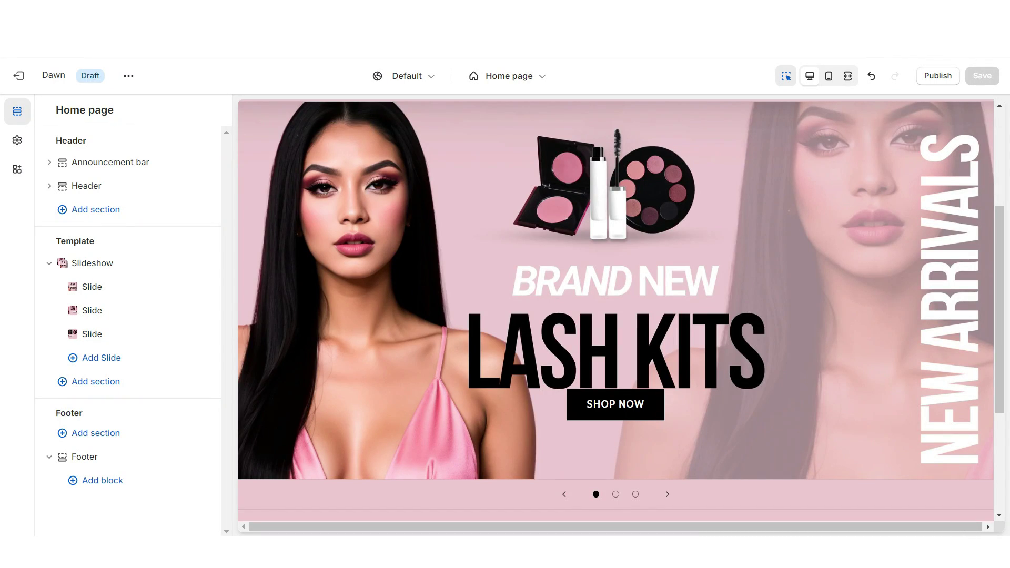
- Add an Email signup section with a Small heading and the dark Scheme 4 colours
scroll(619, 292, "down", 4)
left_click(619, 292)
scroll(778, 362, "down", 2)
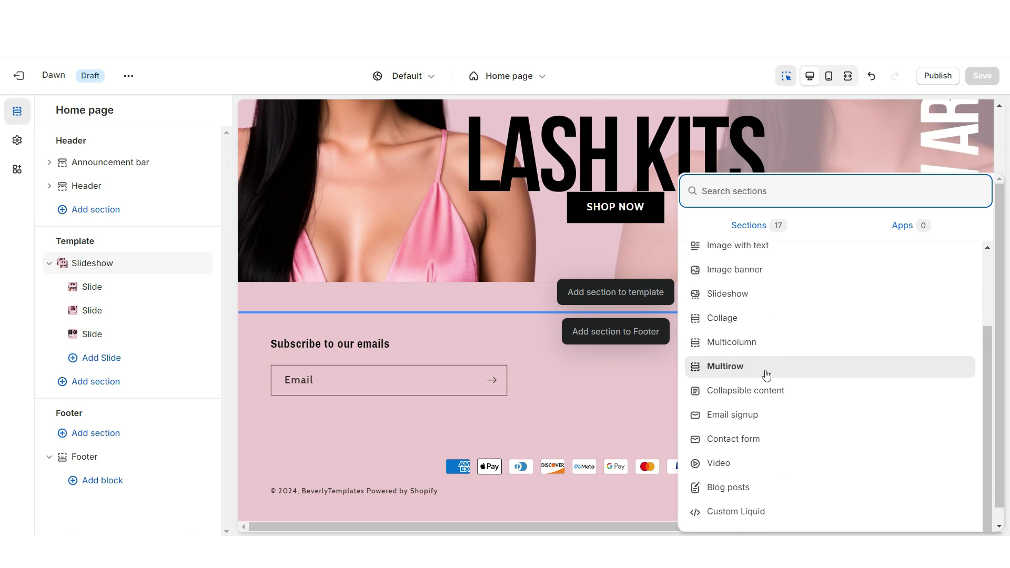
left_click(749, 415)
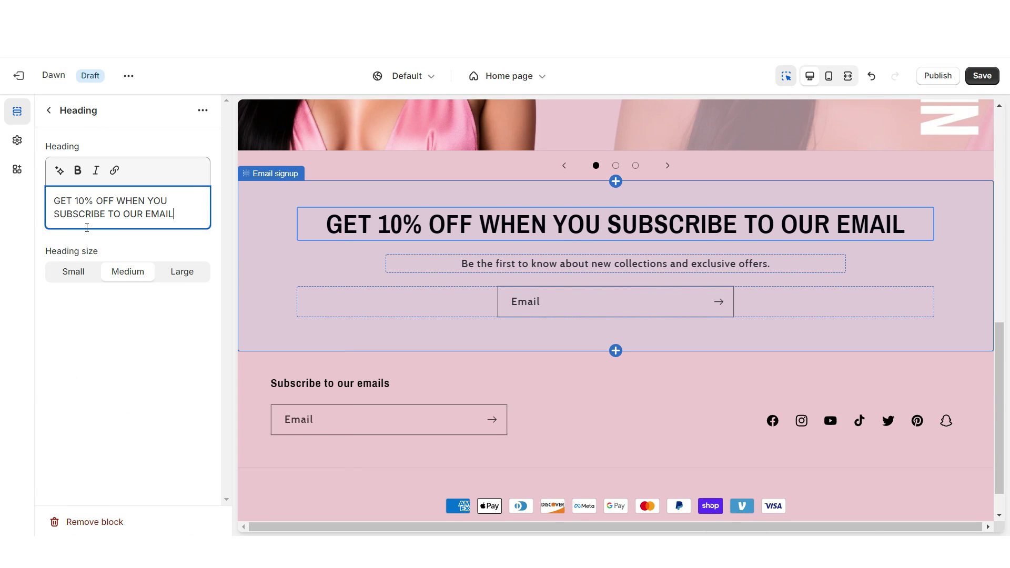
left_click(74, 272)
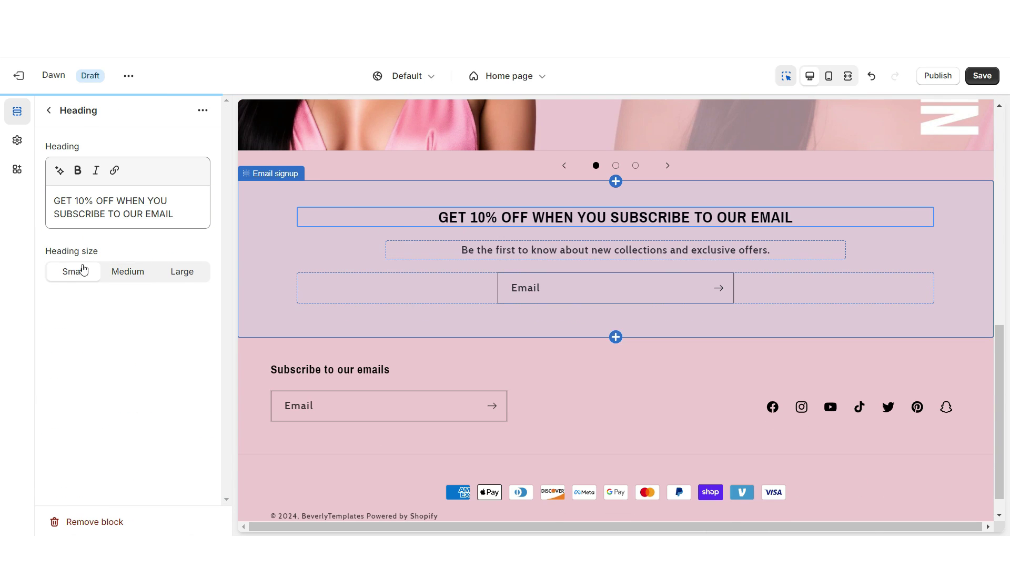
left_click(127, 220)
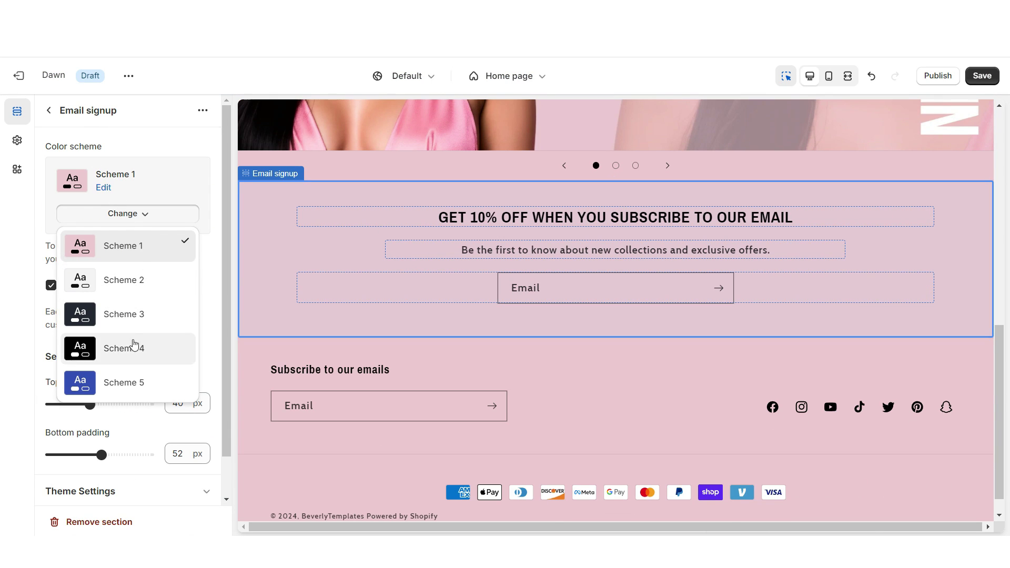
left_click(131, 346)
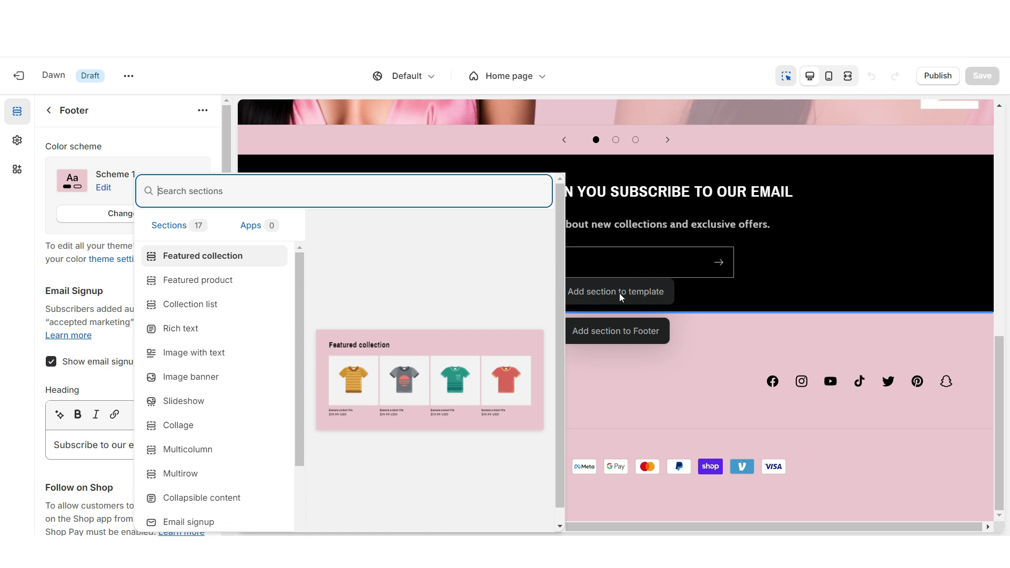
- Add a Rich text section without Description and Buttons blocks, and replace its heading text
left_click(218, 329)
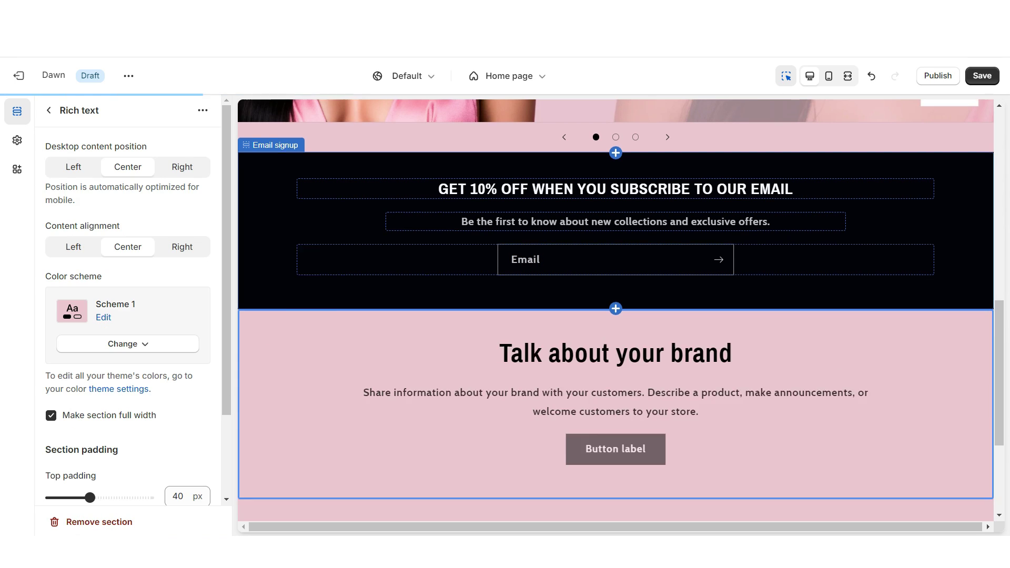
left_click(361, 312)
left_click(115, 521)
left_click(94, 361)
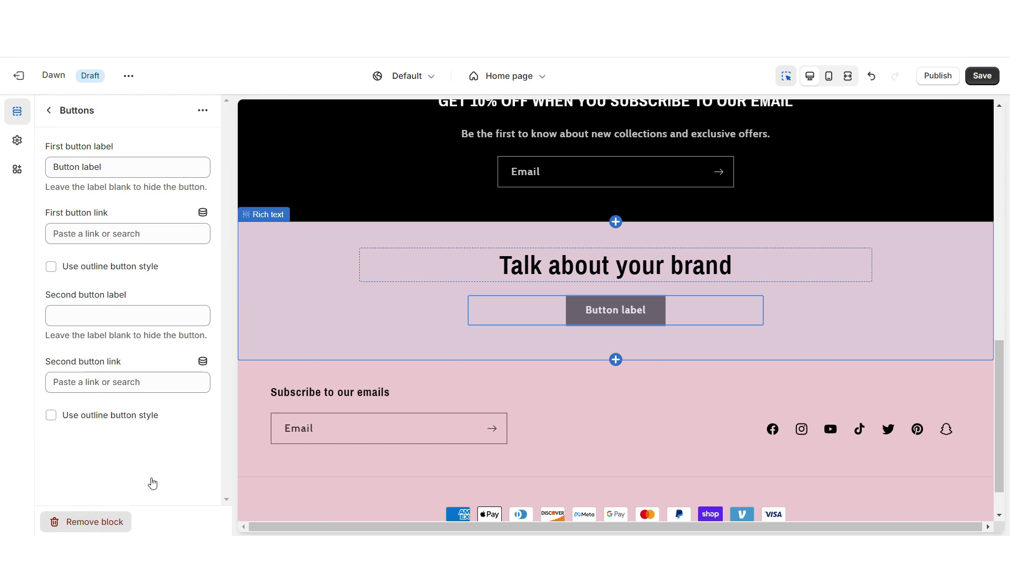
left_click(94, 521)
left_click(388, 265)
triple_click(129, 201)
right_click(128, 201)
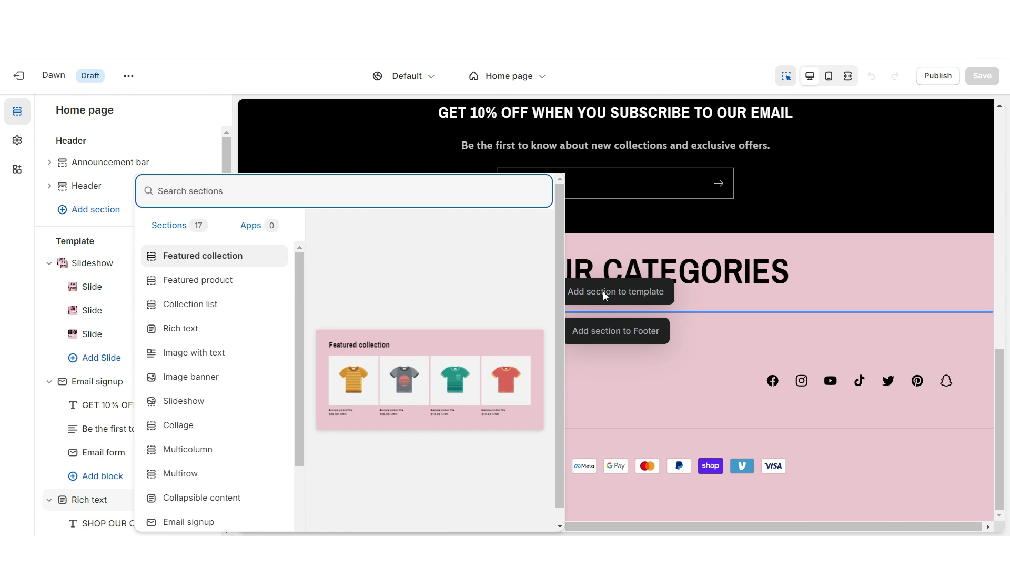
- Add a Collection list section with an empty heading and duplicate it for a second row
left_click(250, 308)
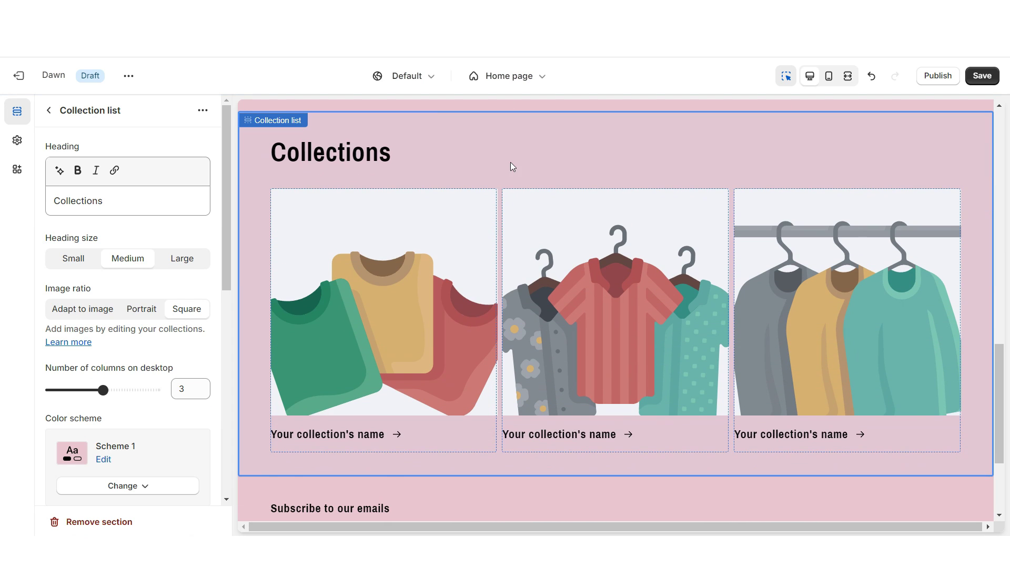
scroll(53, 282, "down", 10)
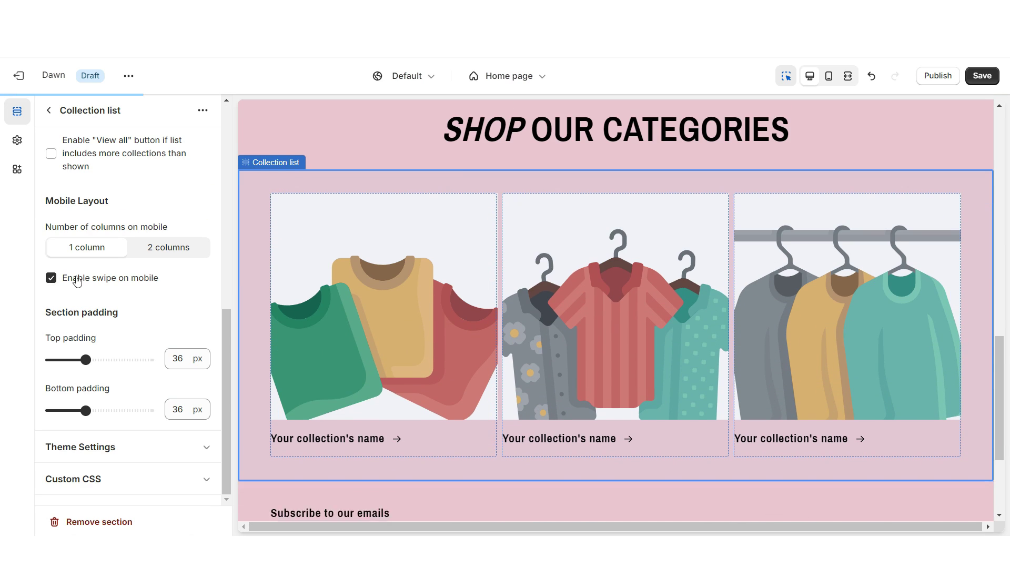
left_click(374, 232)
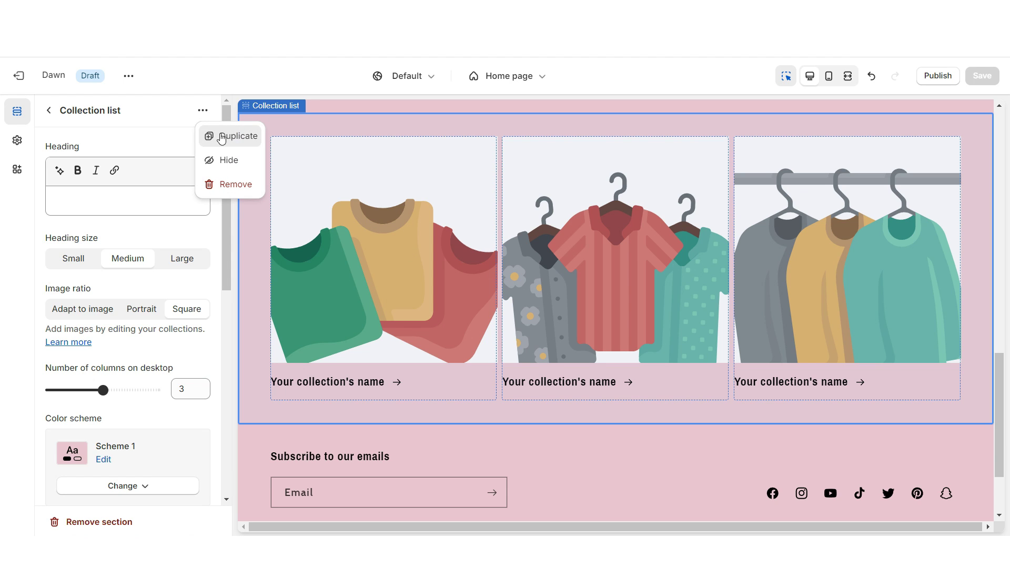
left_click(222, 138)
scroll(183, 288, "down", 6)
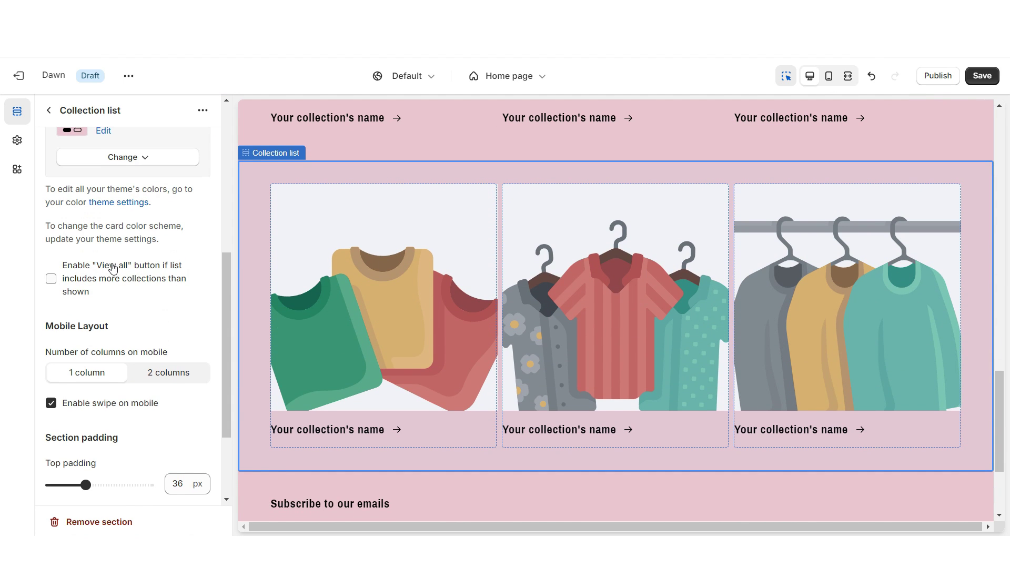
scroll(383, 237, "up", 4)
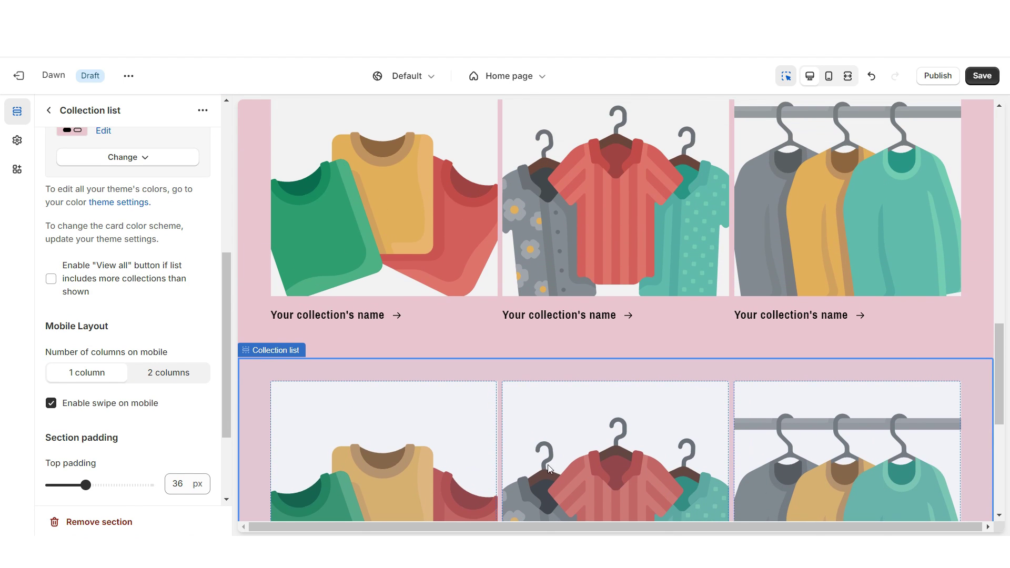
scroll(548, 469, "down", 4)
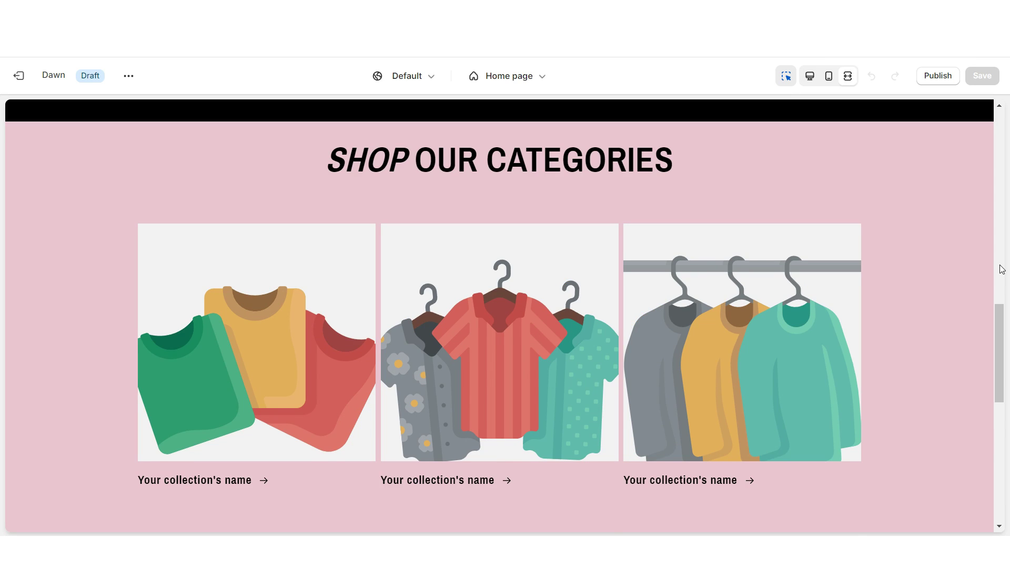
scroll(1000, 269, "down", 6)
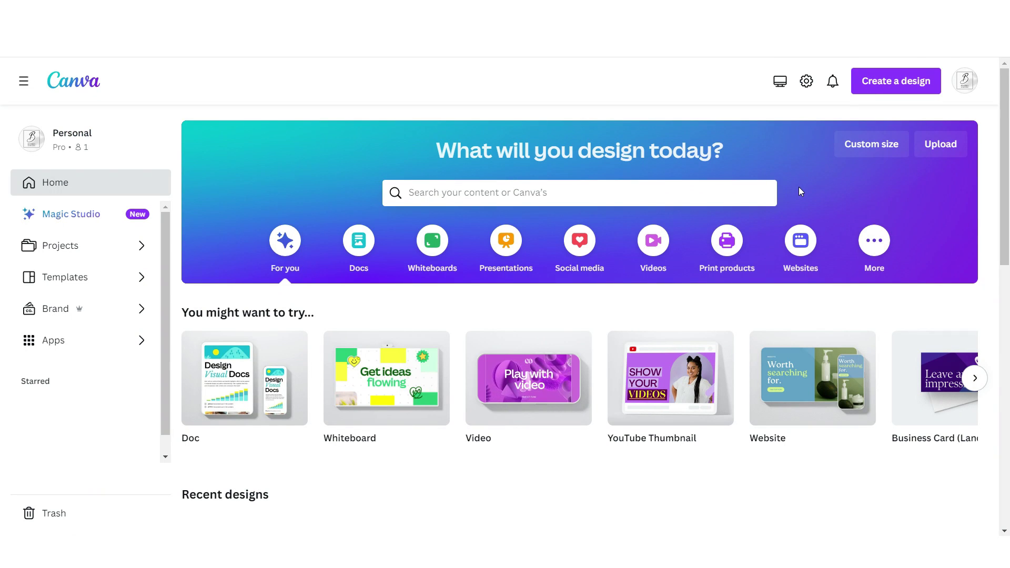
- Create a 1000×1000 px custom design with a pink background
left_click(870, 143)
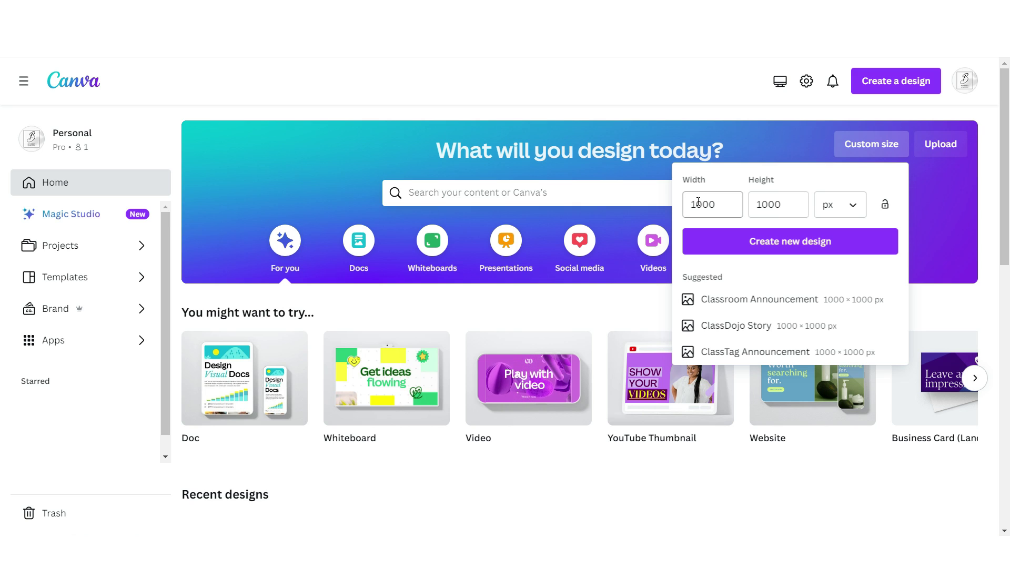
left_click(788, 242)
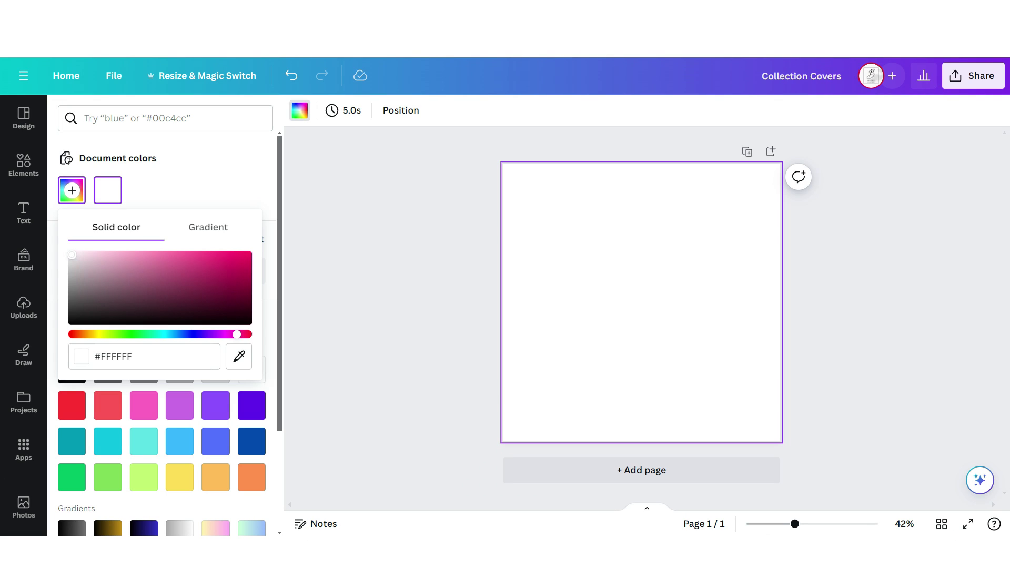
left_click_drag(73, 255, 79, 256)
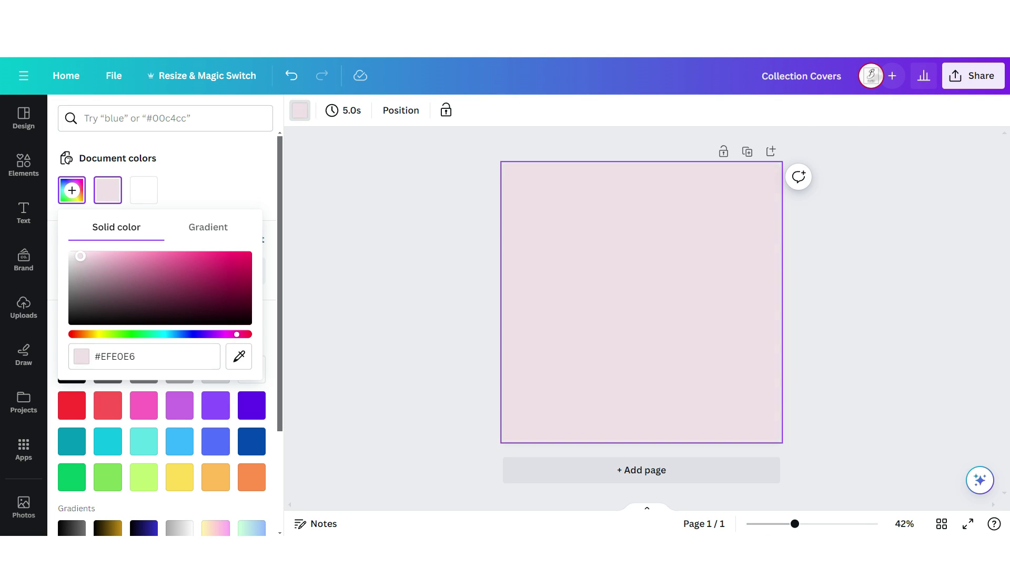
left_click_drag(80, 256, 87, 256)
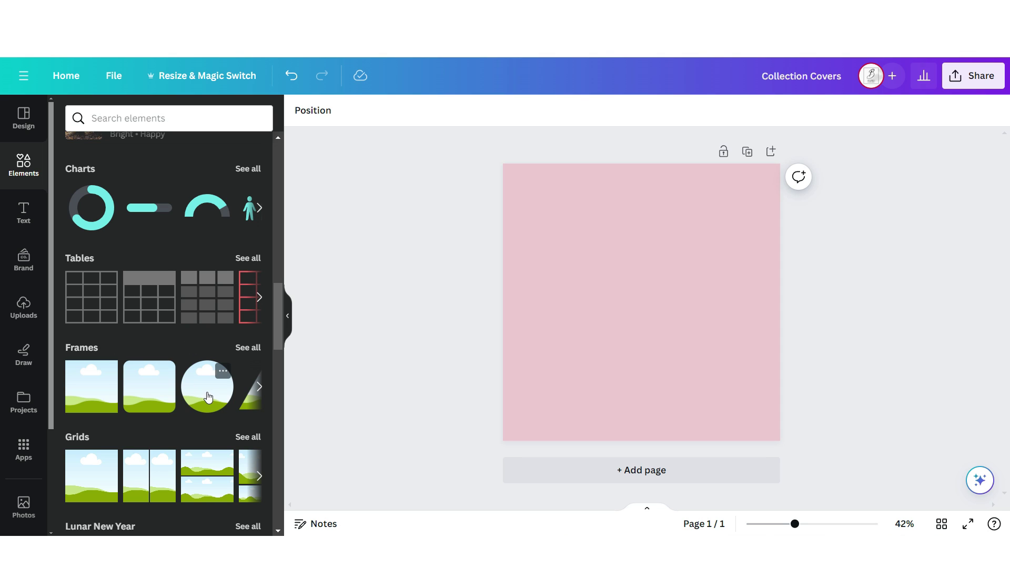
- Add a circular photo frame and enlarge it to fill the page
left_click(208, 397)
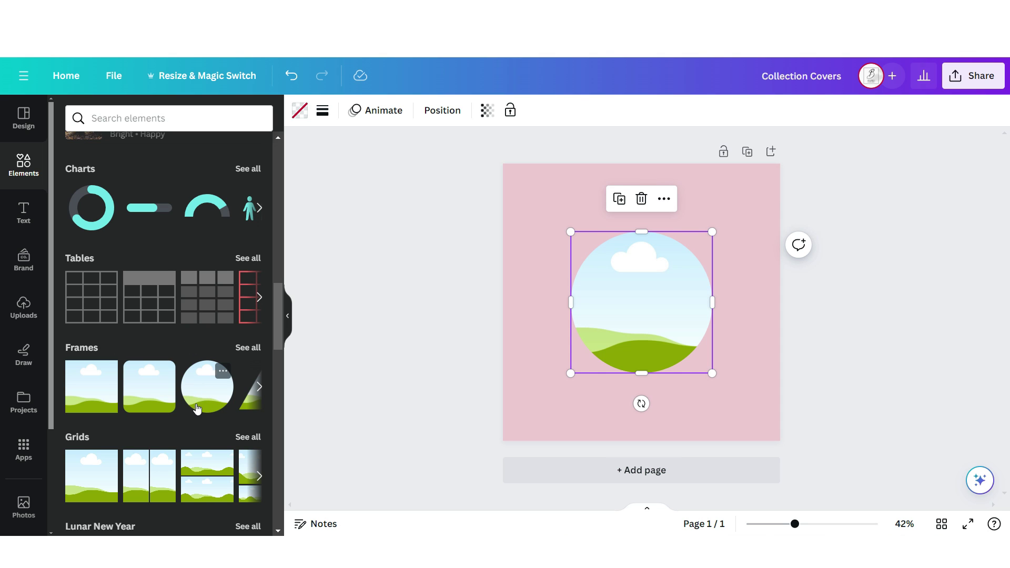
left_click_drag(618, 332, 562, 397)
left_click_drag(653, 300, 773, 170)
left_click(24, 215)
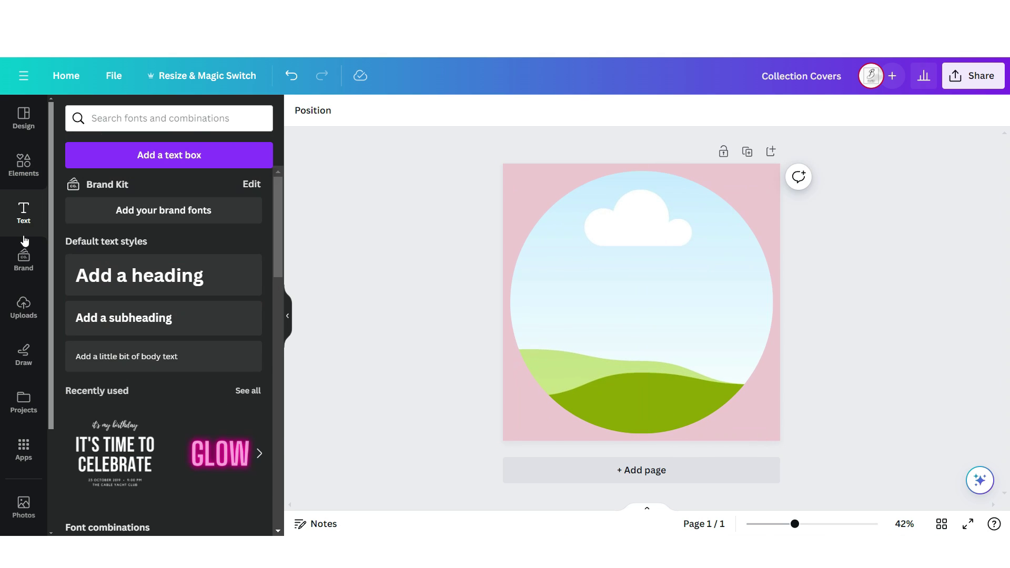
- Add the EYES title text with the Lift effect at maximum intensity
left_click(134, 362)
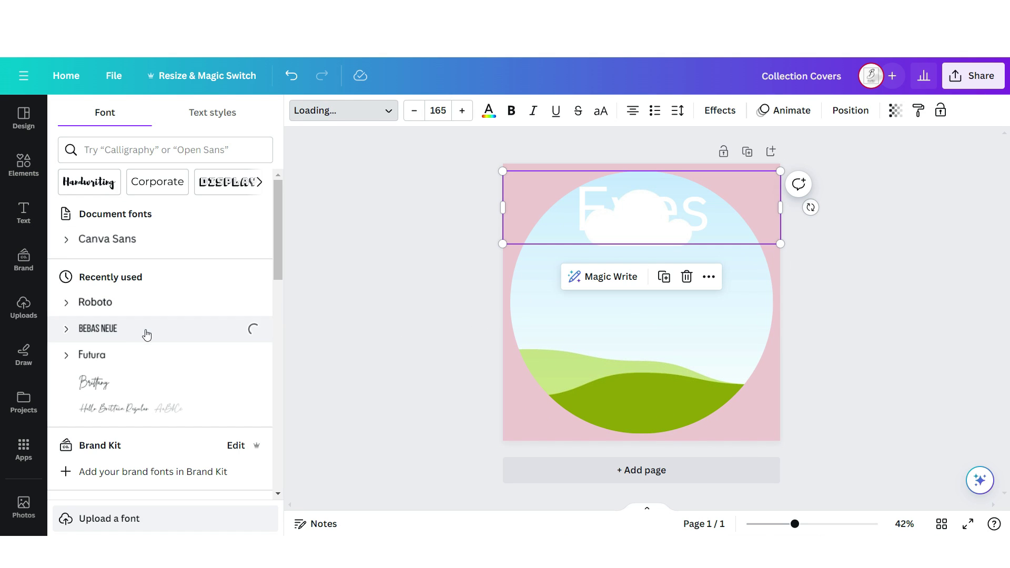
left_click(718, 111)
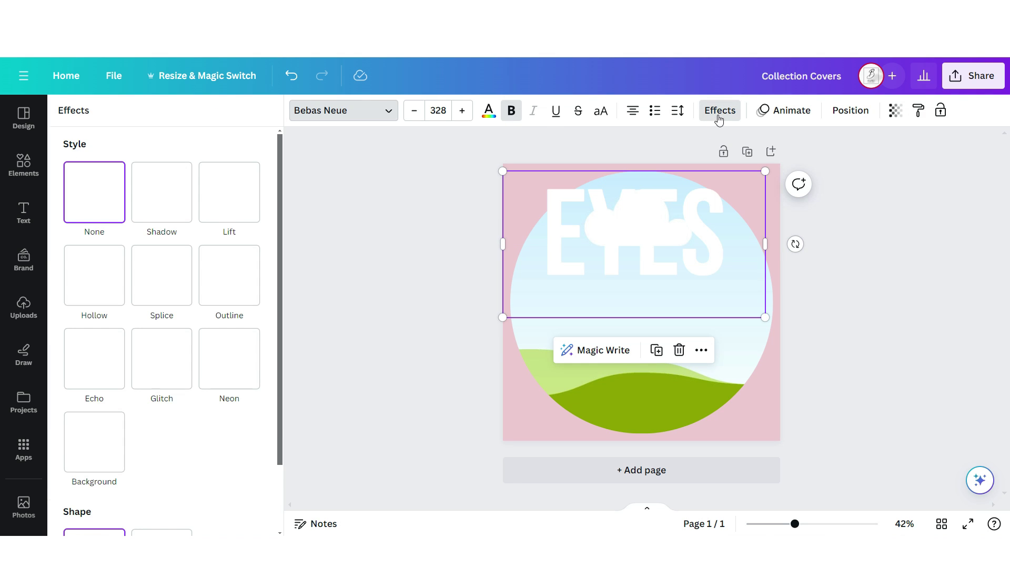
left_click(232, 192)
left_click_drag(226, 282, 293, 282)
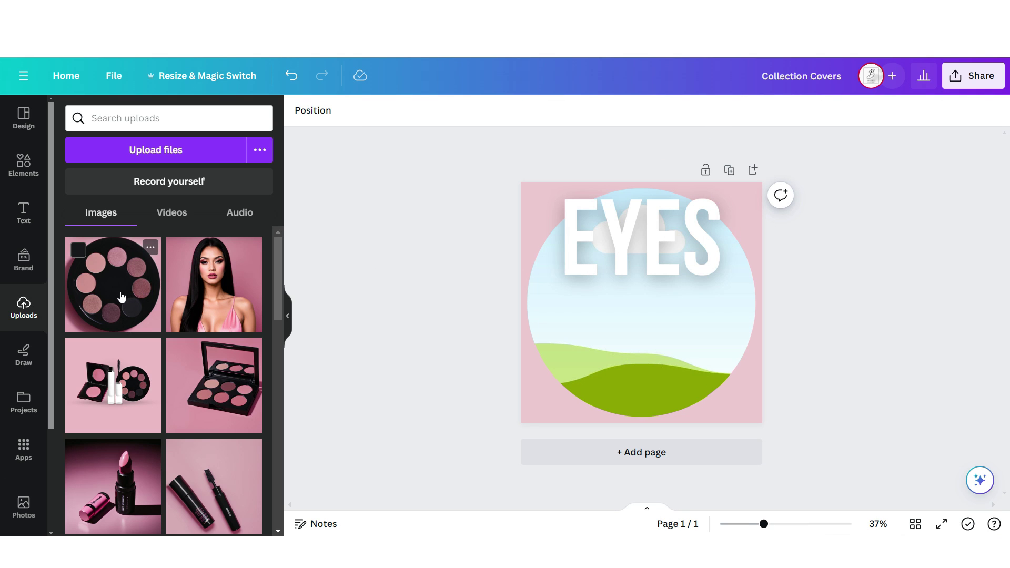
- Drop the eyeshadow palette photo into the circle frame and download all six covers as PNG
left_click_drag(121, 297, 652, 355)
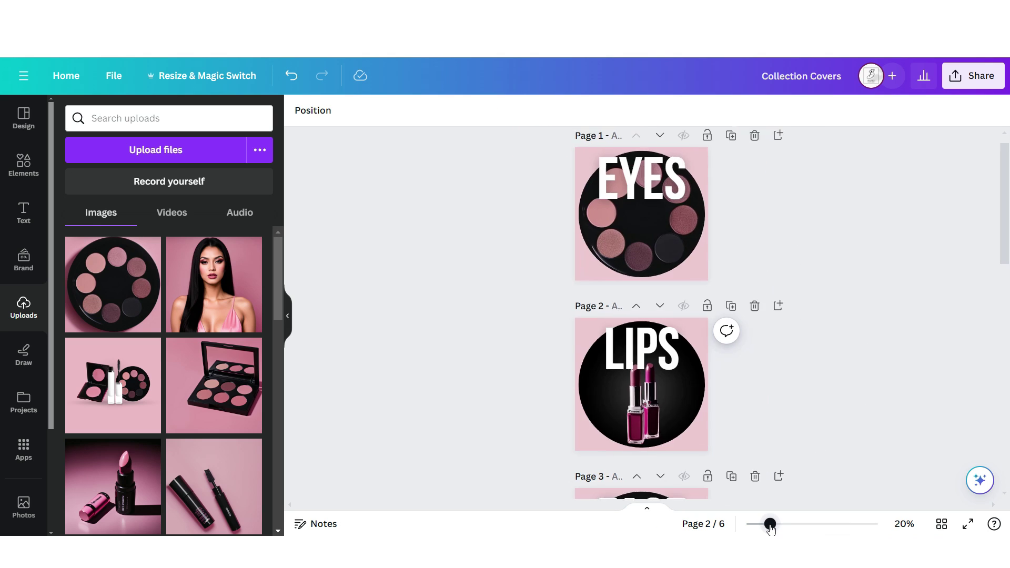
left_click_drag(768, 524, 765, 527)
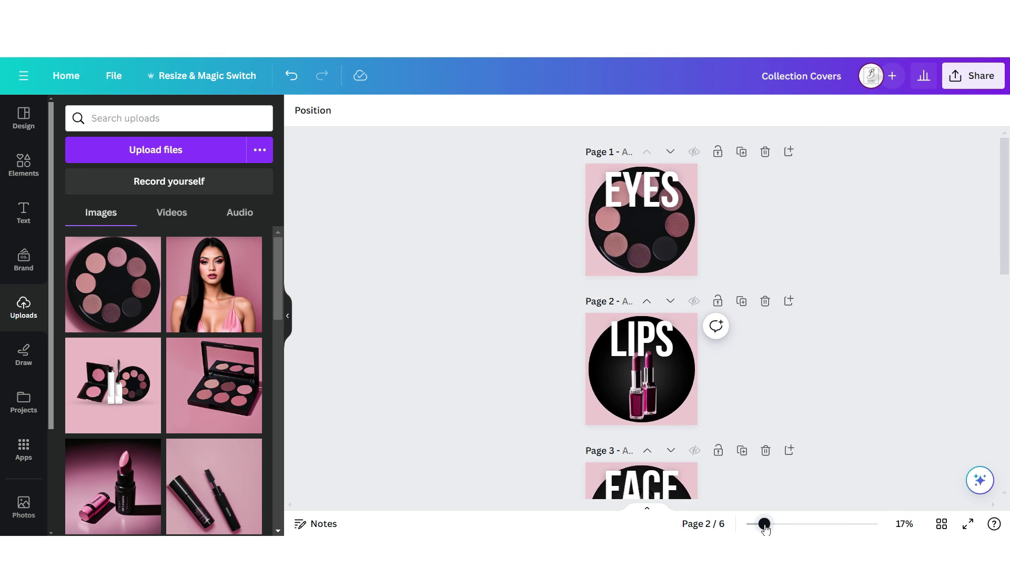
scroll(755, 361, "down", 10)
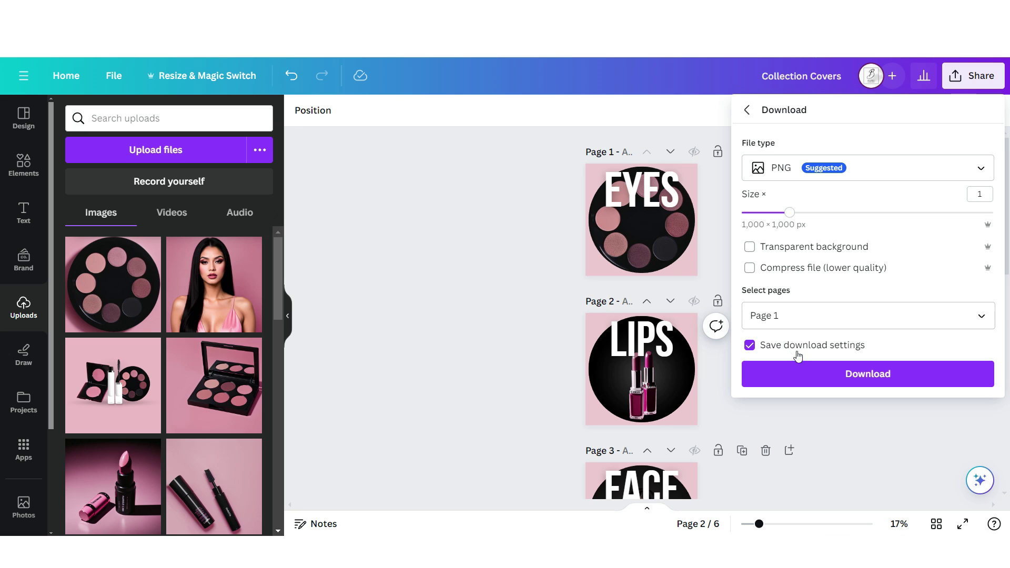
left_click(804, 370)
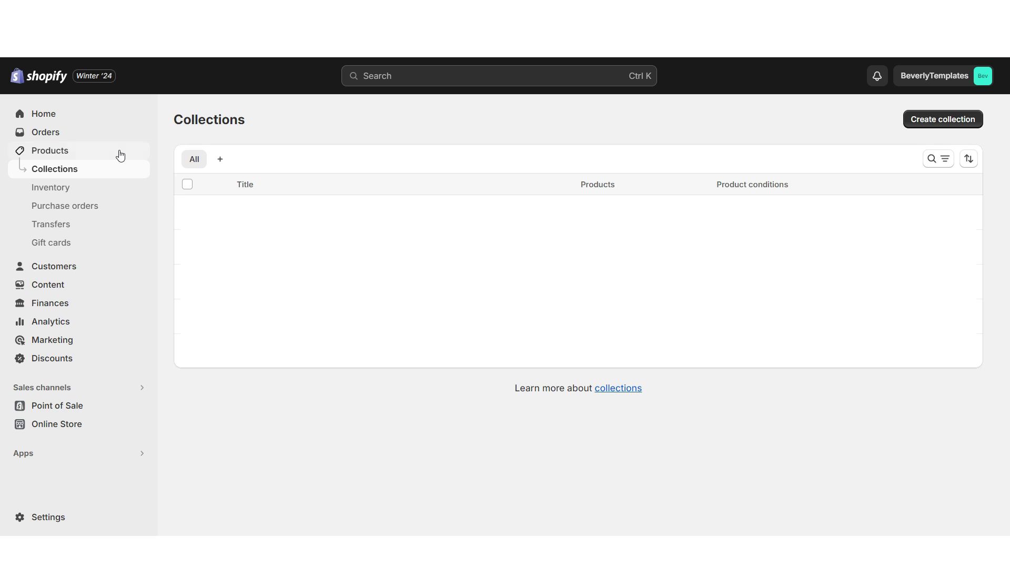
- Create the collections and assign Eyes to the first collection card
left_click(925, 120)
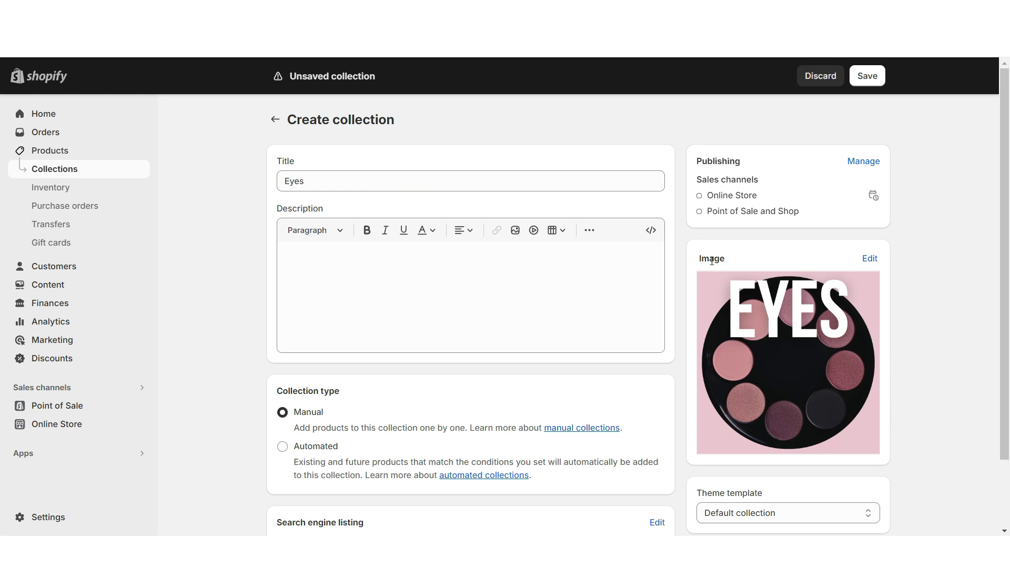
scroll(752, 334, "down", 2)
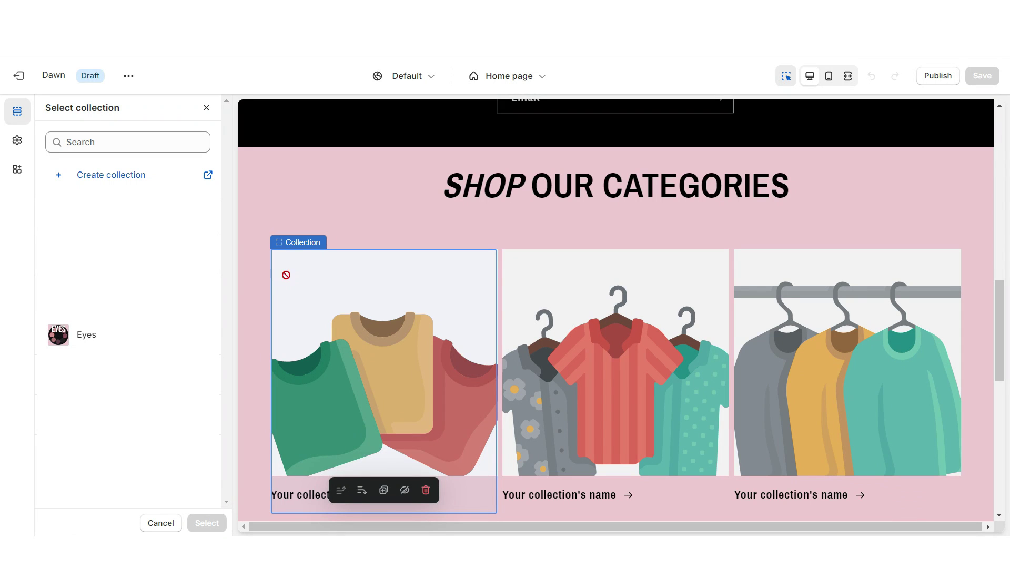
scroll(284, 276, "down", 2)
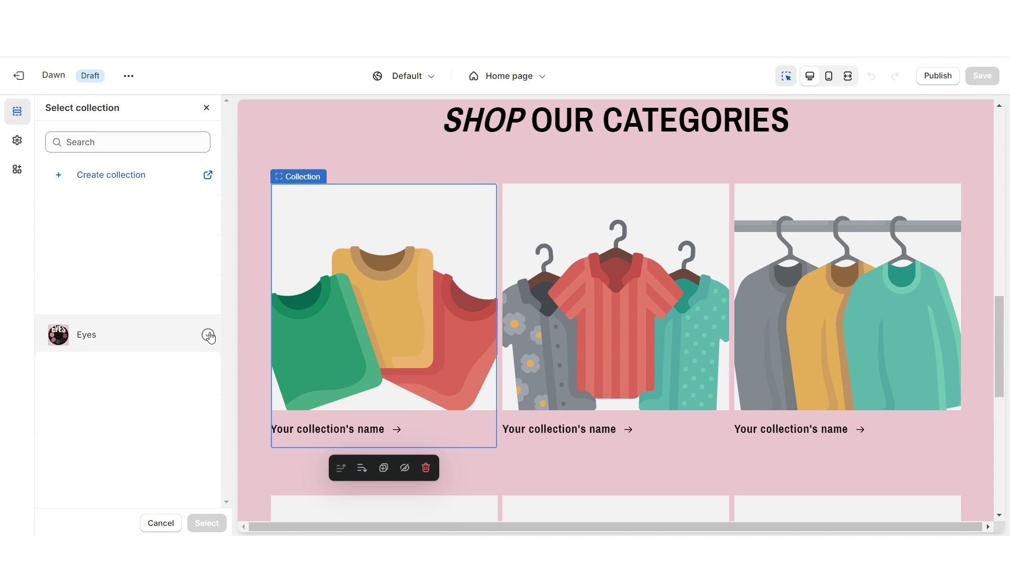
left_click(208, 335)
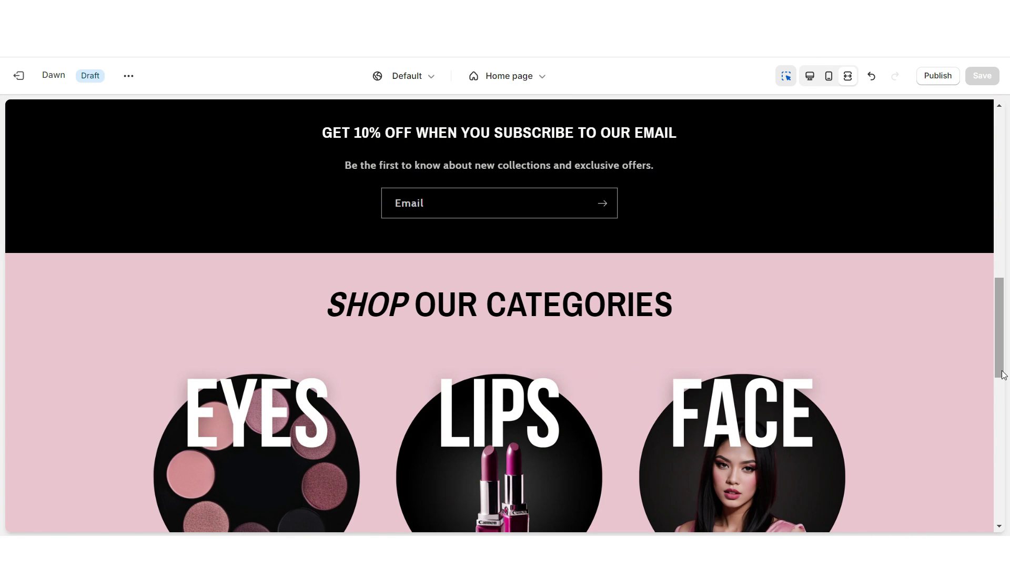
scroll(1003, 375, "down", 10)
scroll(1002, 375, "up", 1)
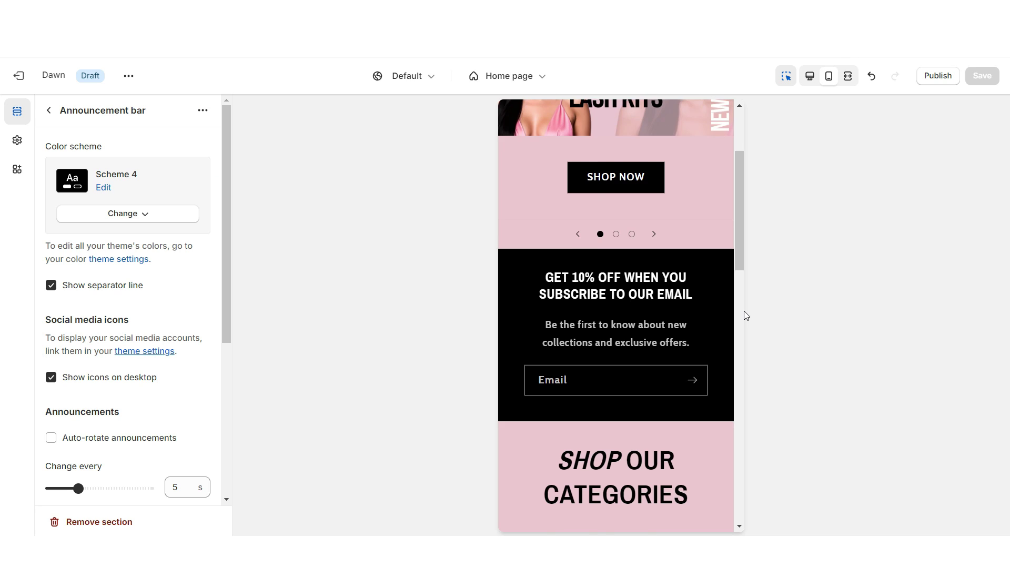
scroll(744, 313, "down", 8)
scroll(743, 311, "down", 5)
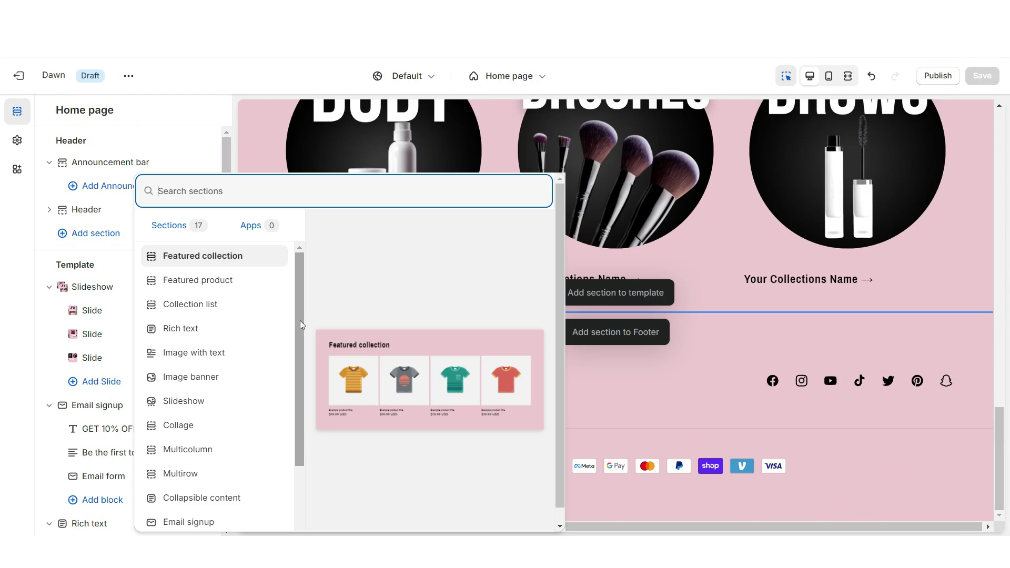
- Hide the image banner's text container on mobile
key("Escape")
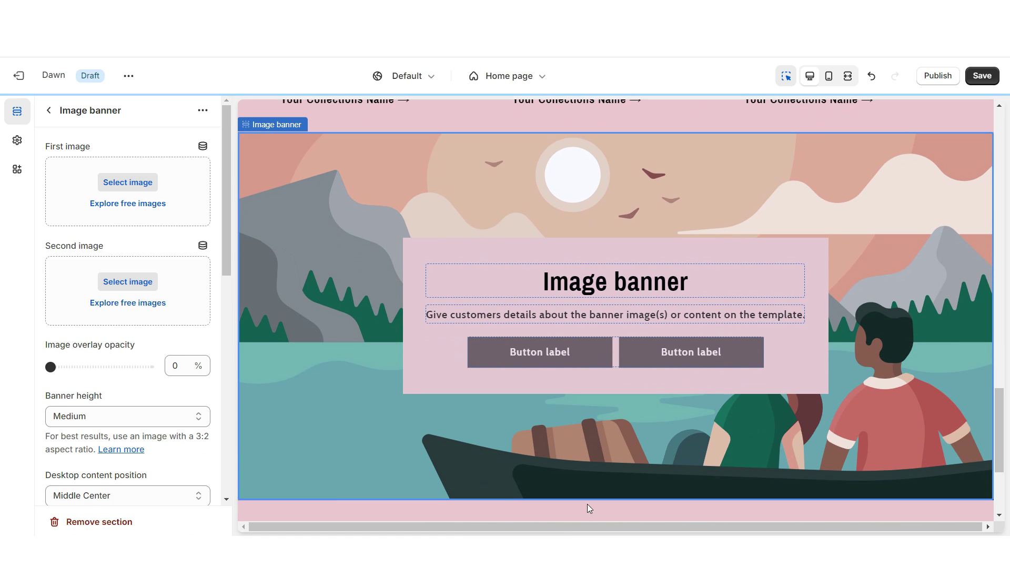
scroll(50, 266, "down", 6)
scroll(62, 284, "down", 5)
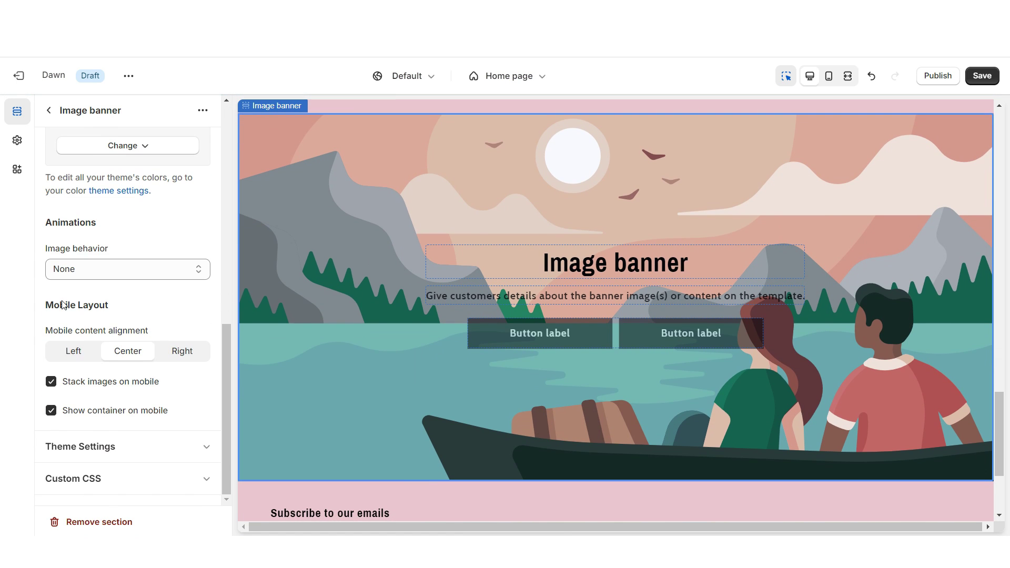
left_click(51, 410)
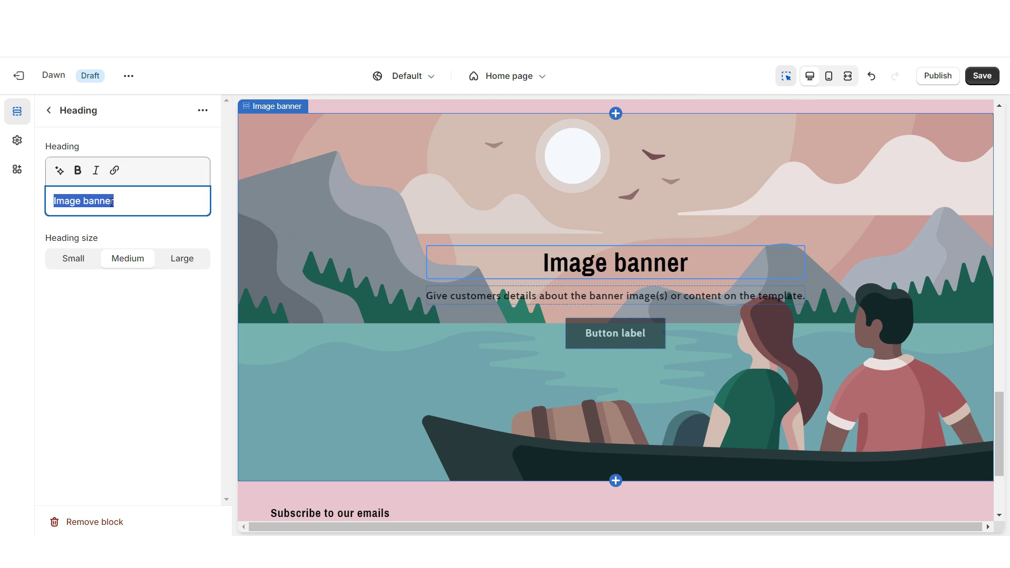
- Paste ABOUT OUR BRAND and the LuxeBeauty paragraph, then insert a rich text section above
right_click(110, 204)
left_click(176, 284)
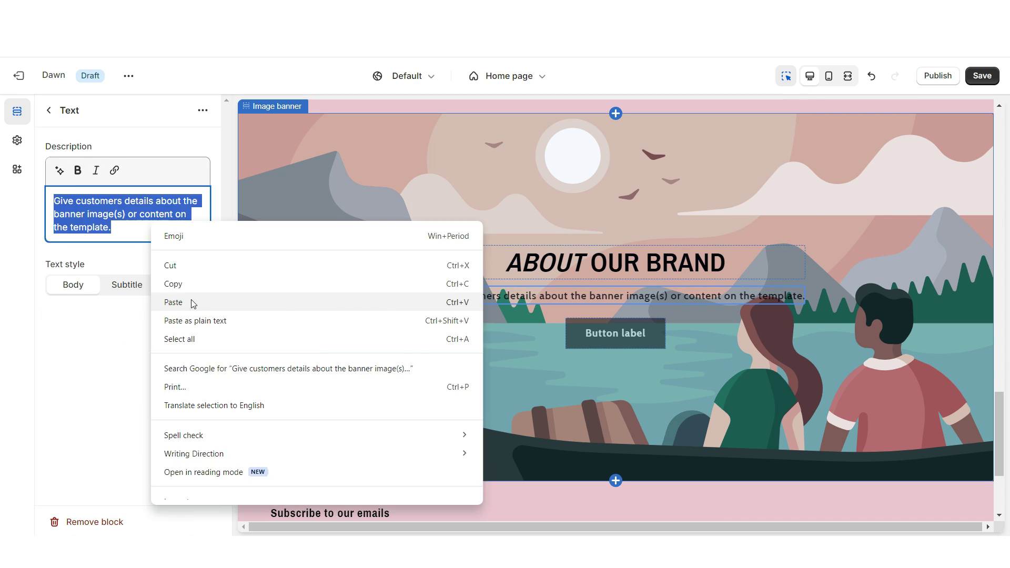
left_click(191, 302)
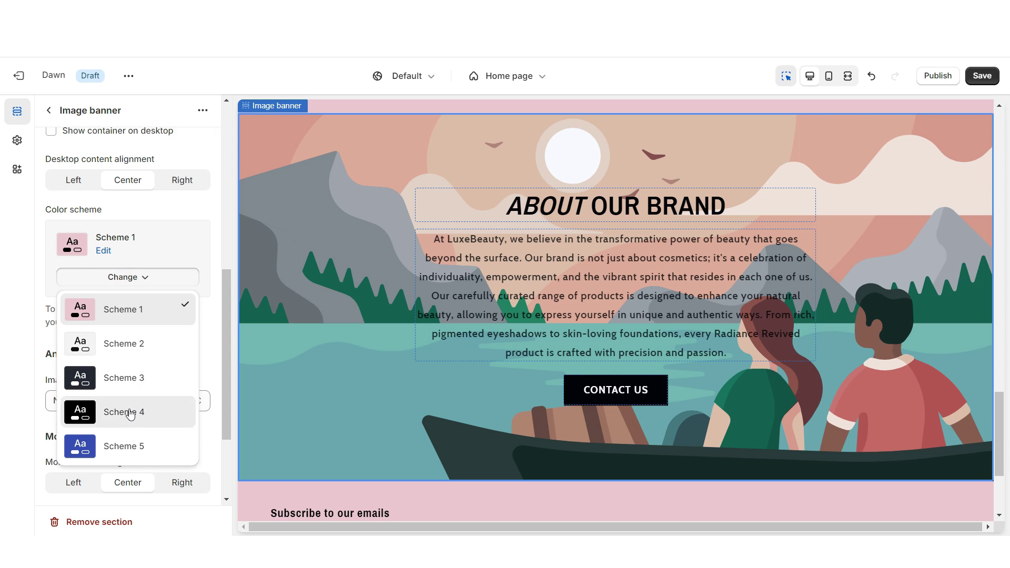
left_click(130, 413)
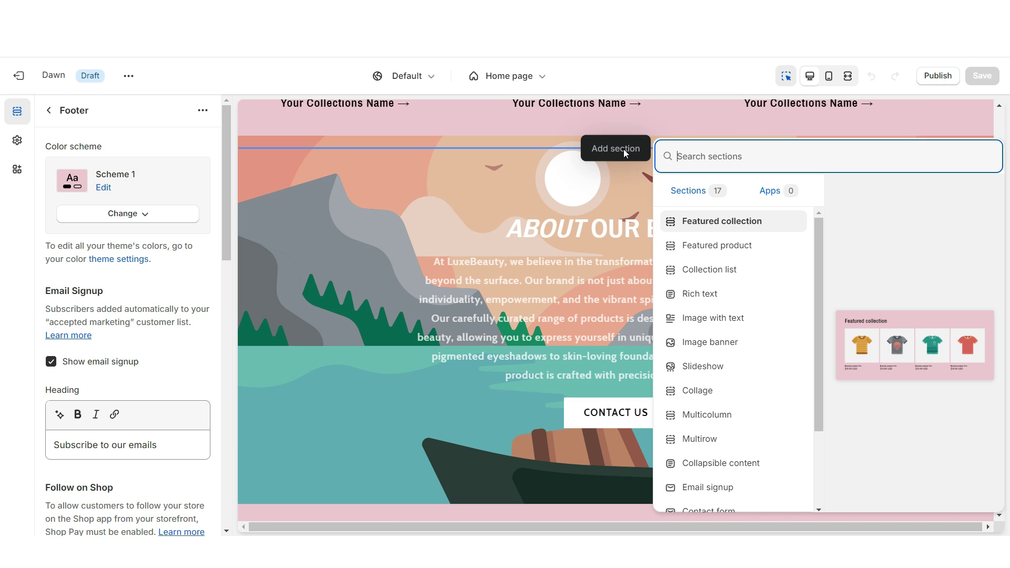
left_click(737, 295)
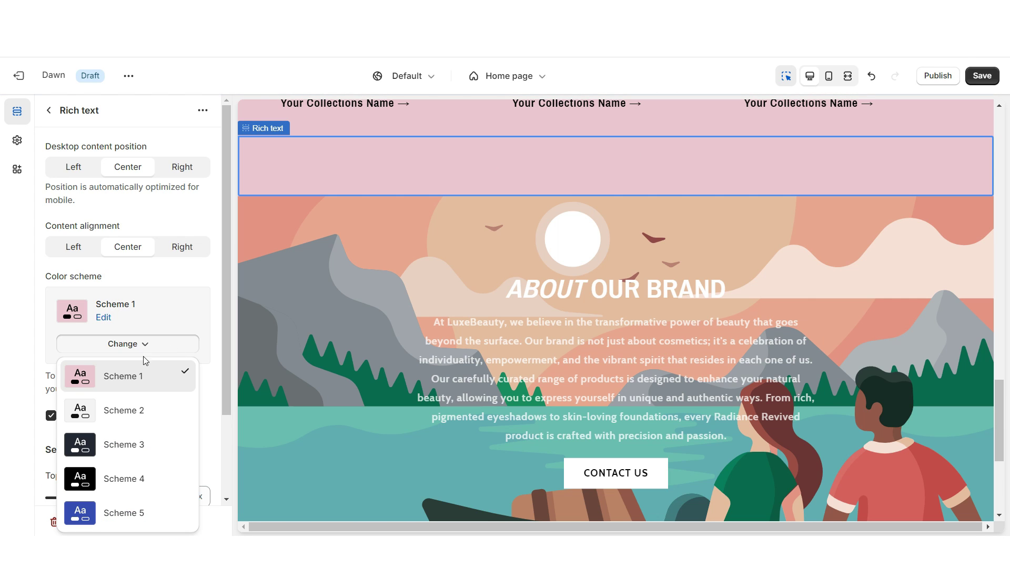
- Give the rich text section the black Scheme 4 and 28 px top padding
left_click(128, 479)
scroll(123, 309, "down", 2)
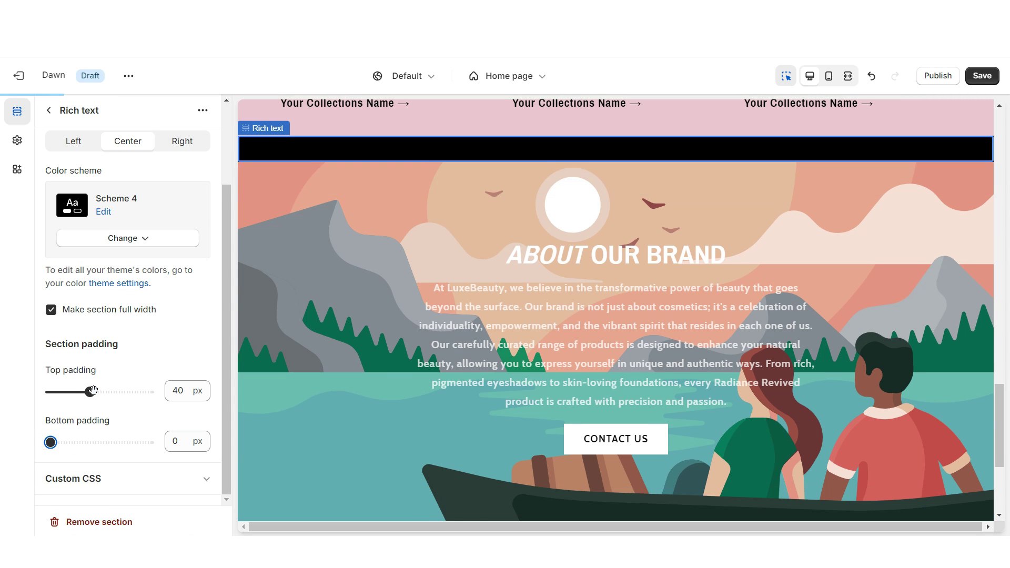
left_click_drag(90, 392, 78, 391)
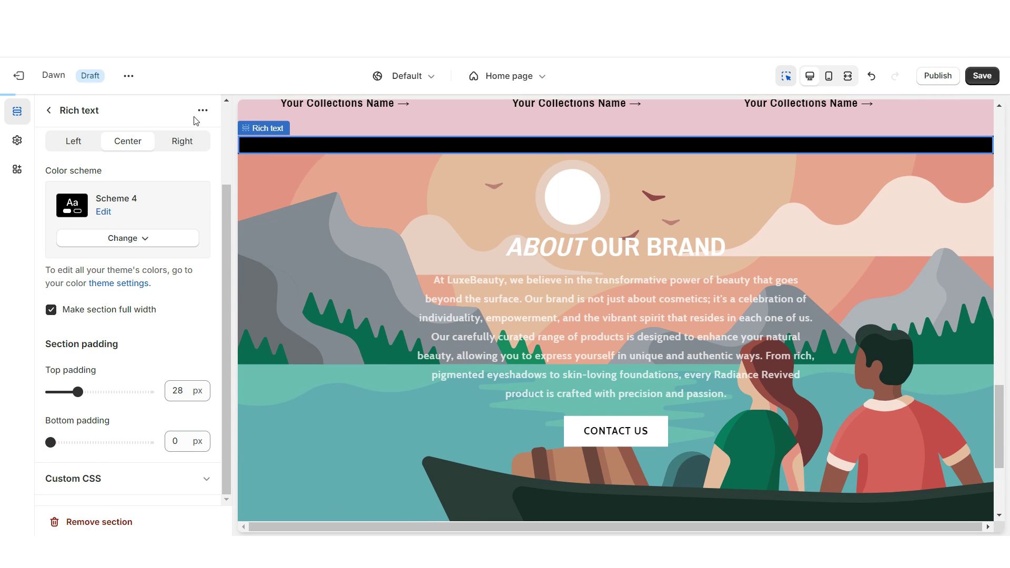
- Move a rich text section below the image banner and save the home page
left_click(48, 110)
left_click_drag(48, 293, 53, 404)
key("ctrl+s")
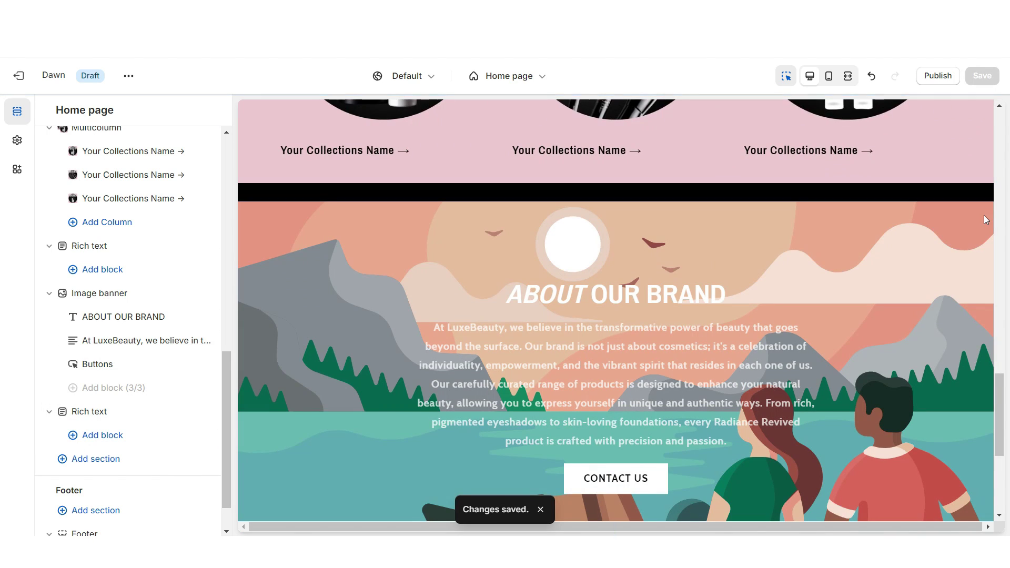
scroll(831, 421, "down", 3)
- Add page 4 with a square shape and the resized model photo
scroll(352, 431, "up", 4)
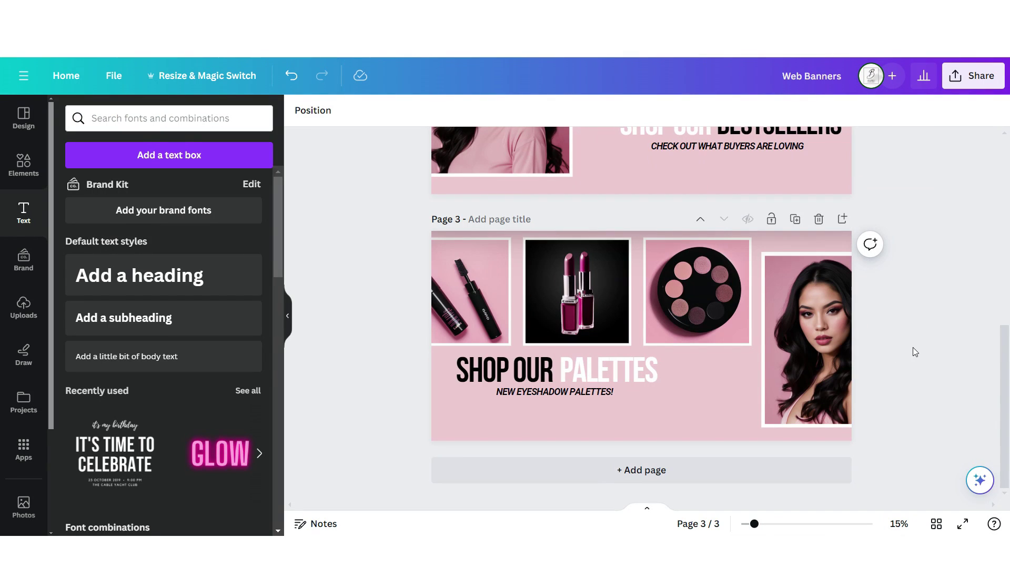
scroll(904, 349, "up", 5)
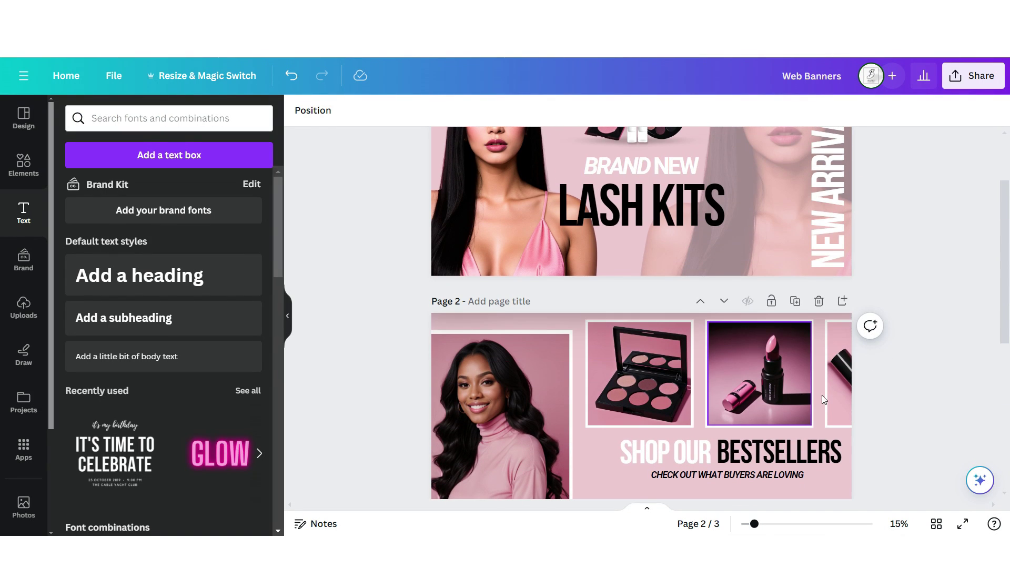
scroll(823, 399, "down", 5)
left_click(841, 219)
left_click(24, 164)
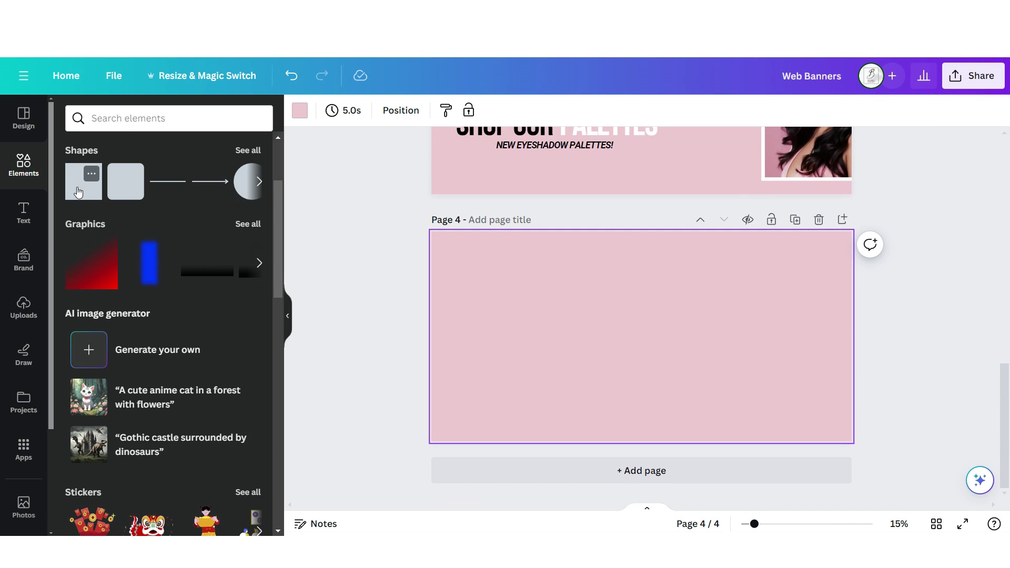
left_click(78, 190)
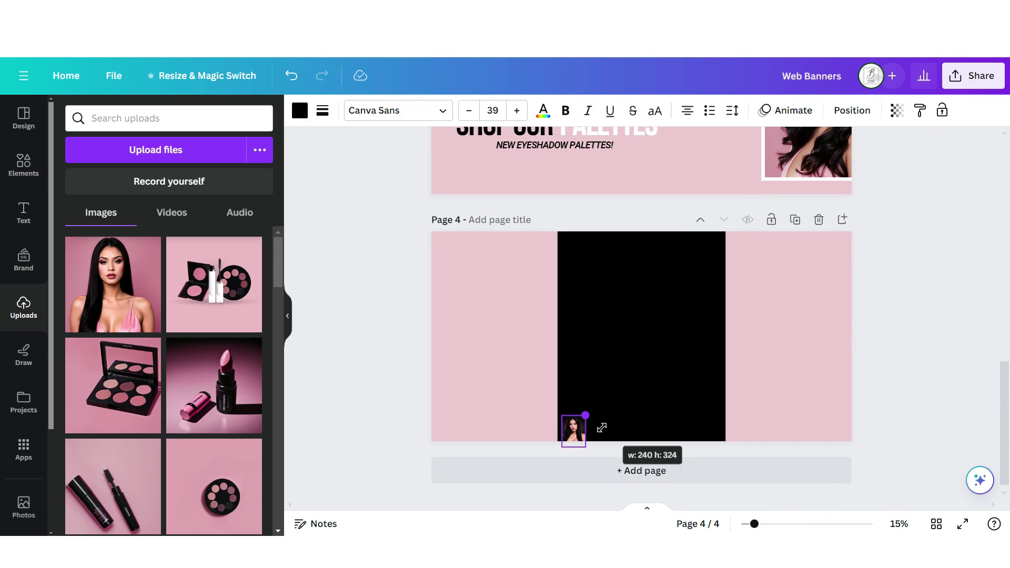
left_click_drag(598, 424, 755, 262)
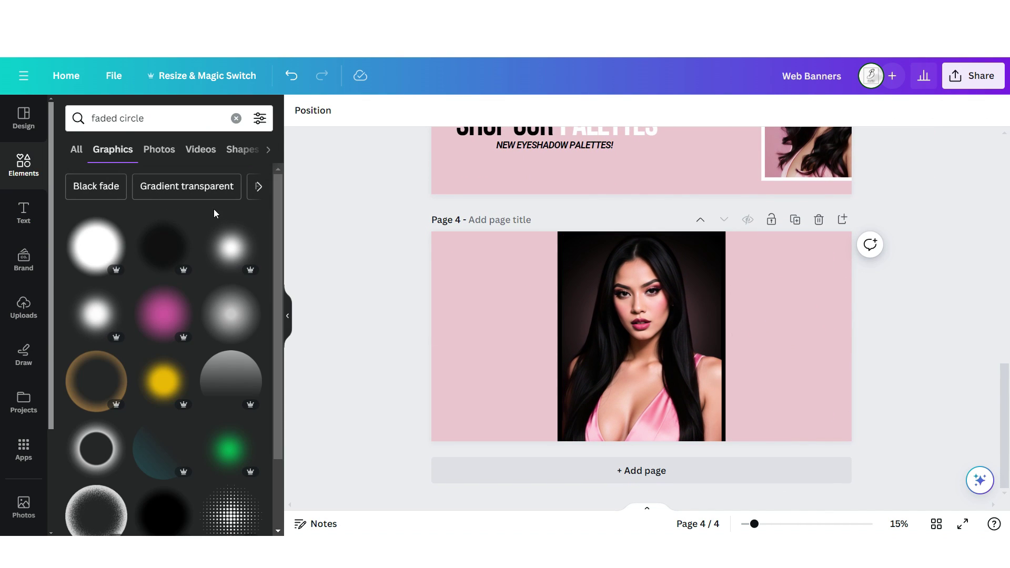
- Add a grey faded circle graphic left of the photo and enlarge it
scroll(231, 336, "down", 1)
scroll(231, 332, "up", 1)
left_click(230, 326)
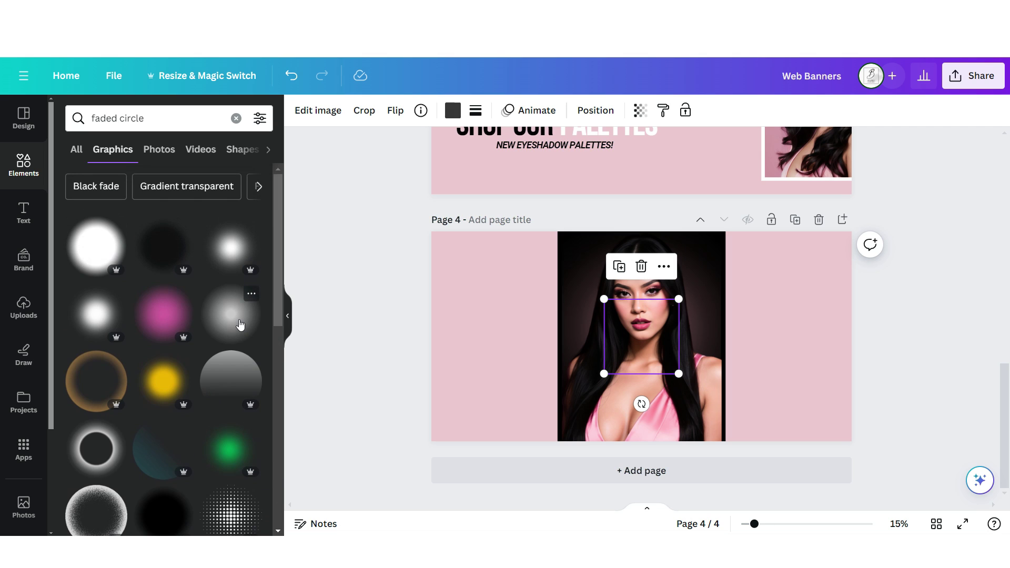
left_click_drag(613, 346, 457, 331)
left_click_drag(500, 356, 557, 405)
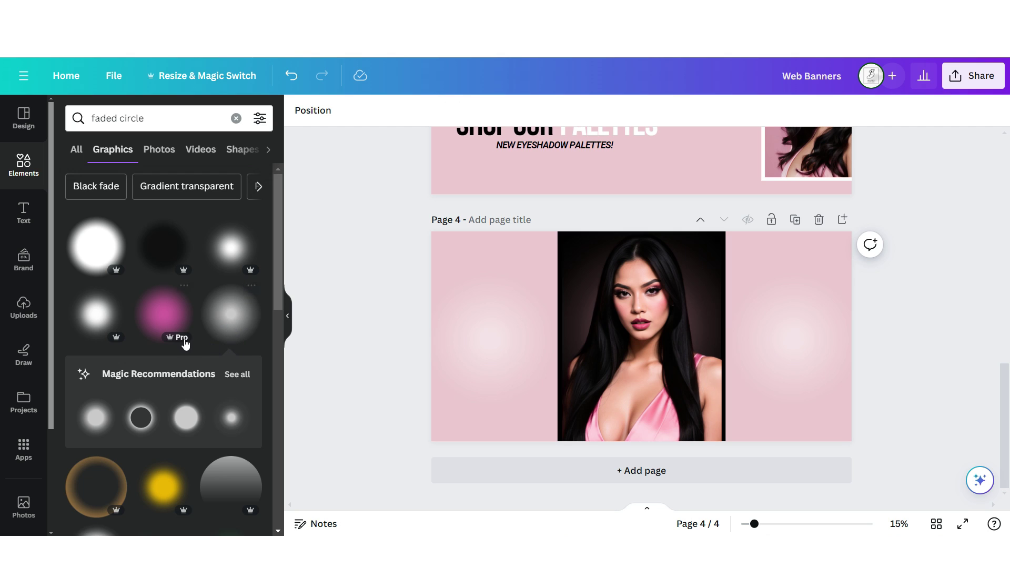
- Add vertical ALL THINGS BEAUTY text in Bebas Neue, then download page 4 as PNG
left_click(23, 210)
left_click(134, 358)
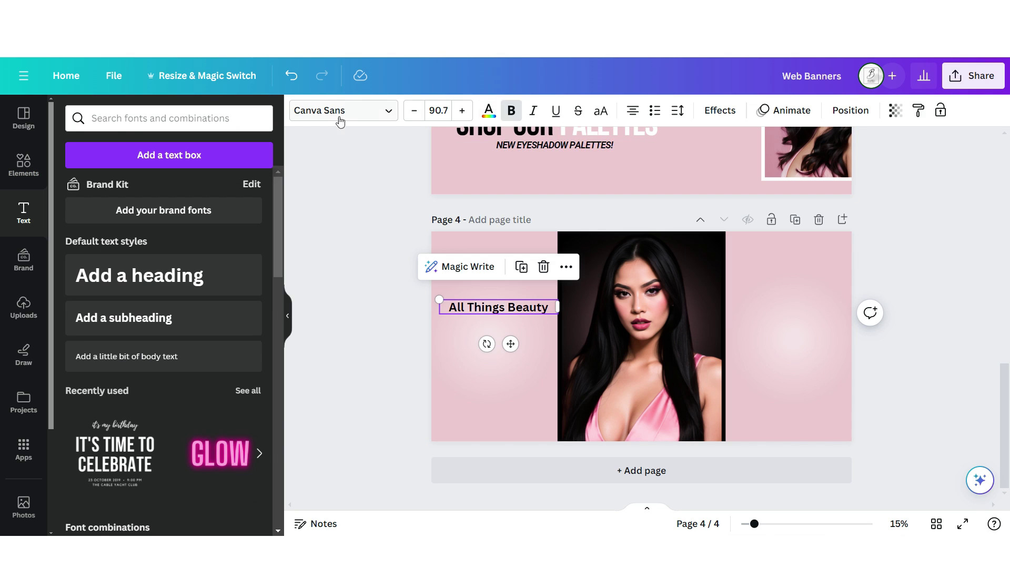
left_click(339, 113)
left_click(140, 240)
left_click_drag(486, 343, 555, 337)
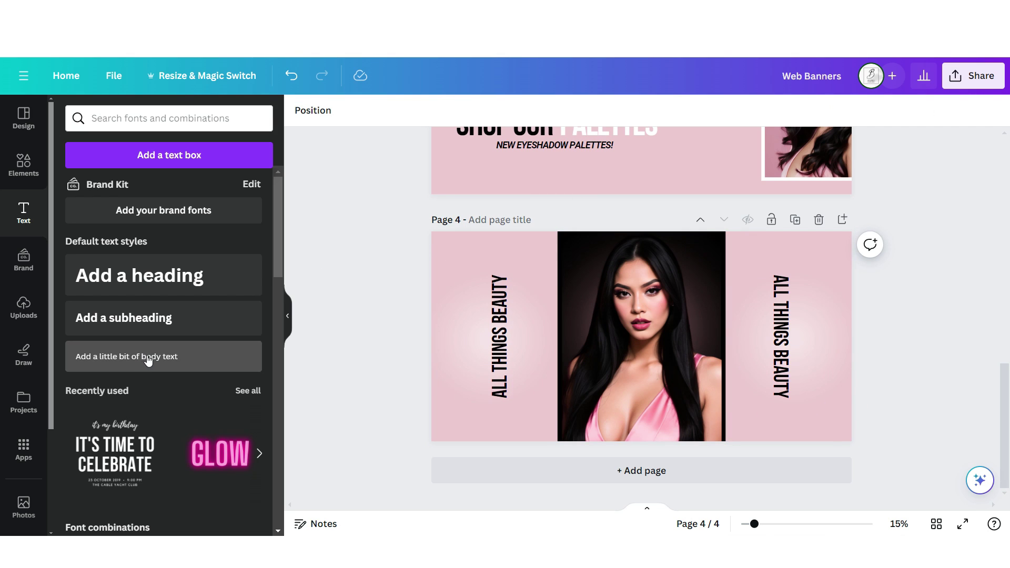
left_click(142, 362)
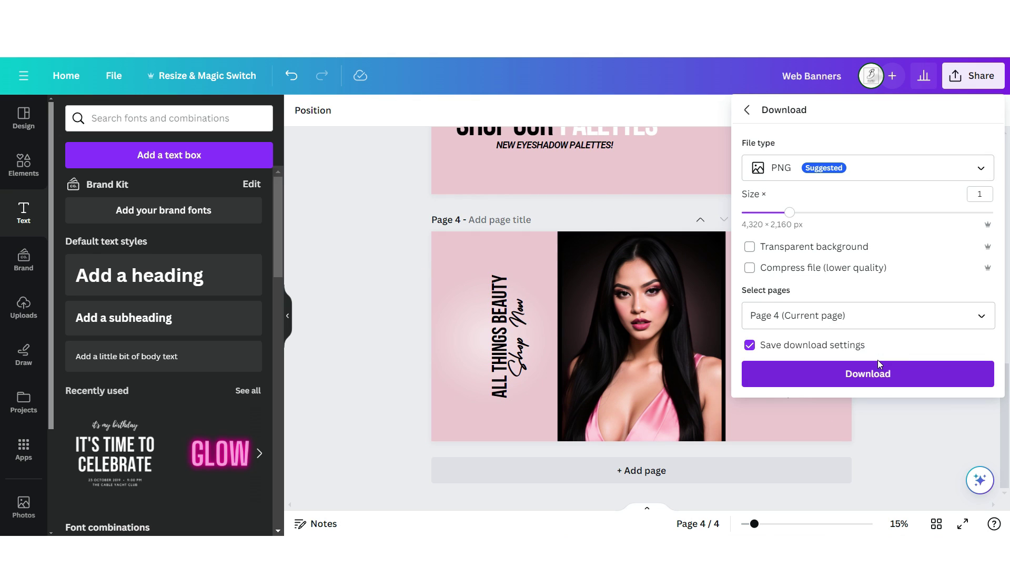
left_click(877, 364)
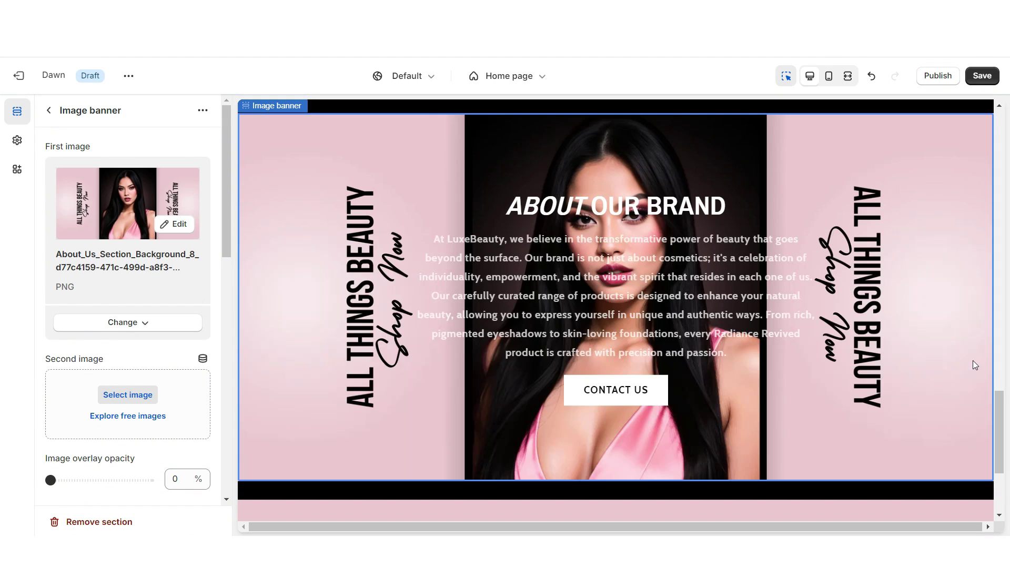
- Set the ABOUT OUR BRAND banner's Image behavior to Zoom in on scroll and check it
scroll(927, 419, "up", 3)
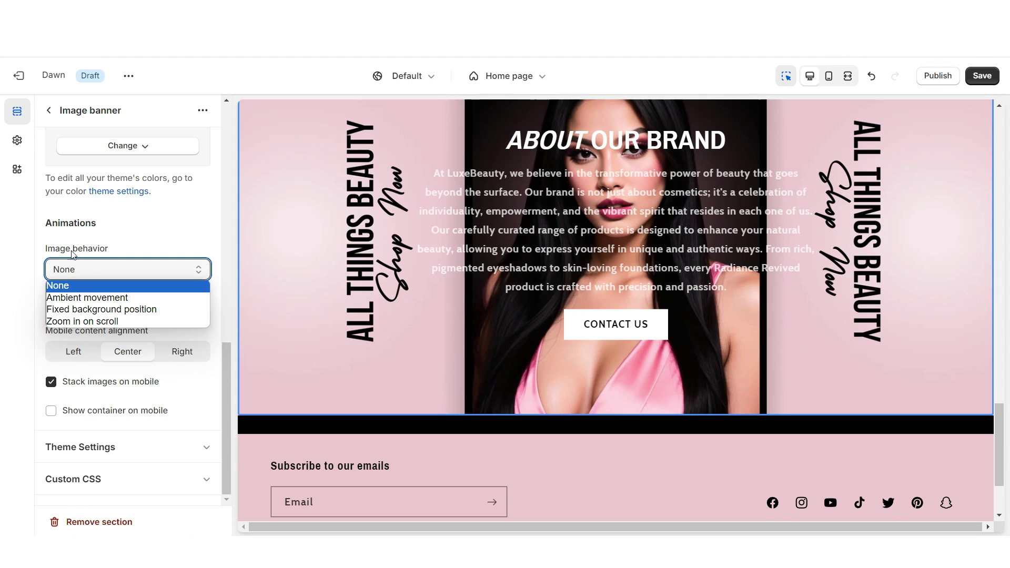
left_click(82, 321)
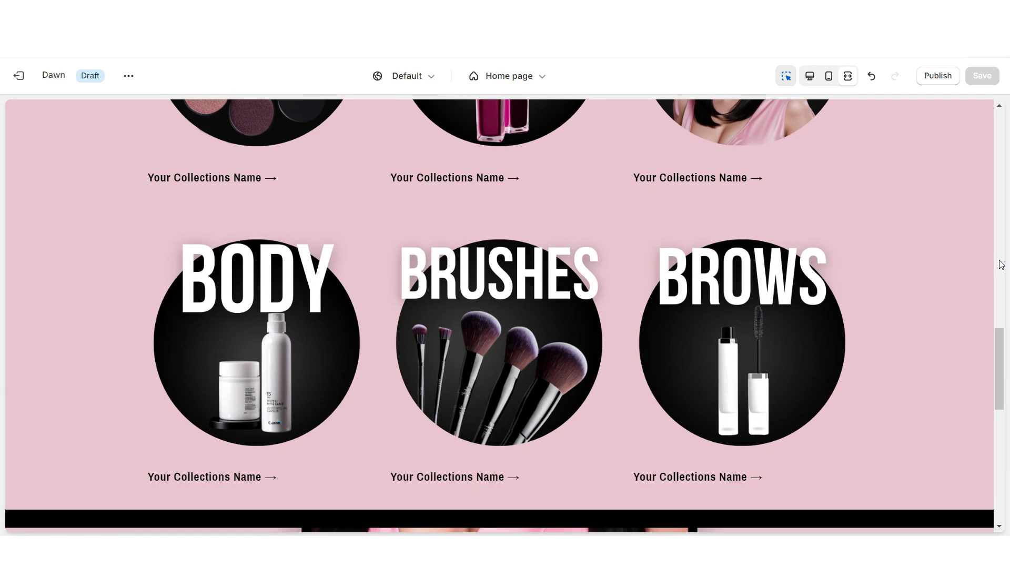
scroll(1001, 264, "down", 10)
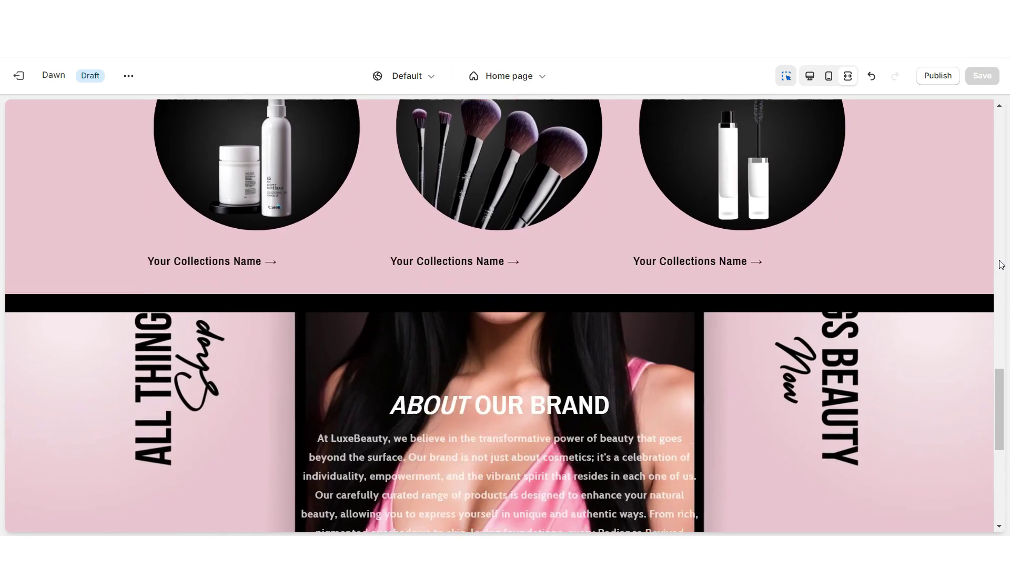
scroll(1000, 264, "up", 1)
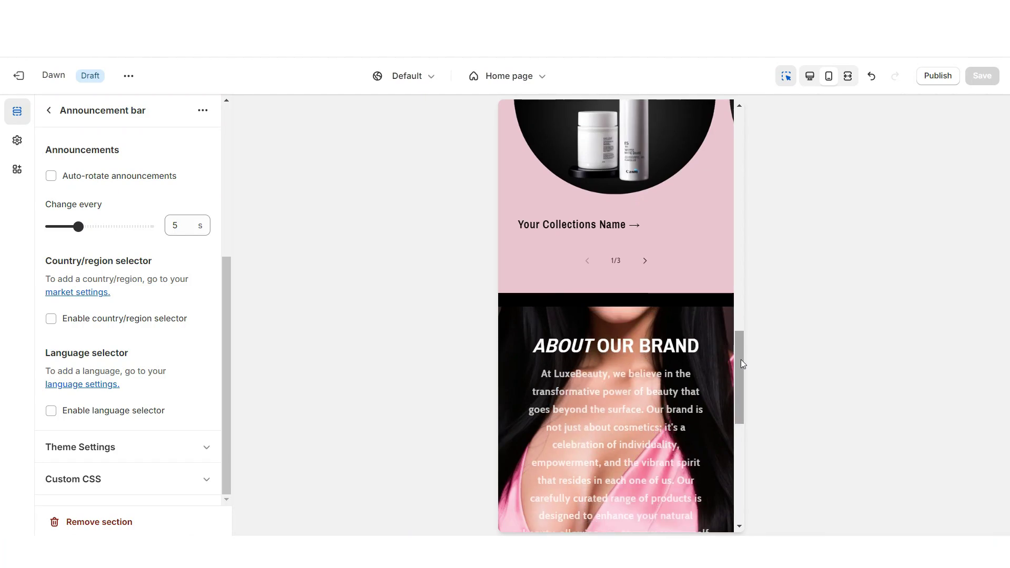
scroll(741, 359, "down", 5)
scroll(740, 358, "up", 5)
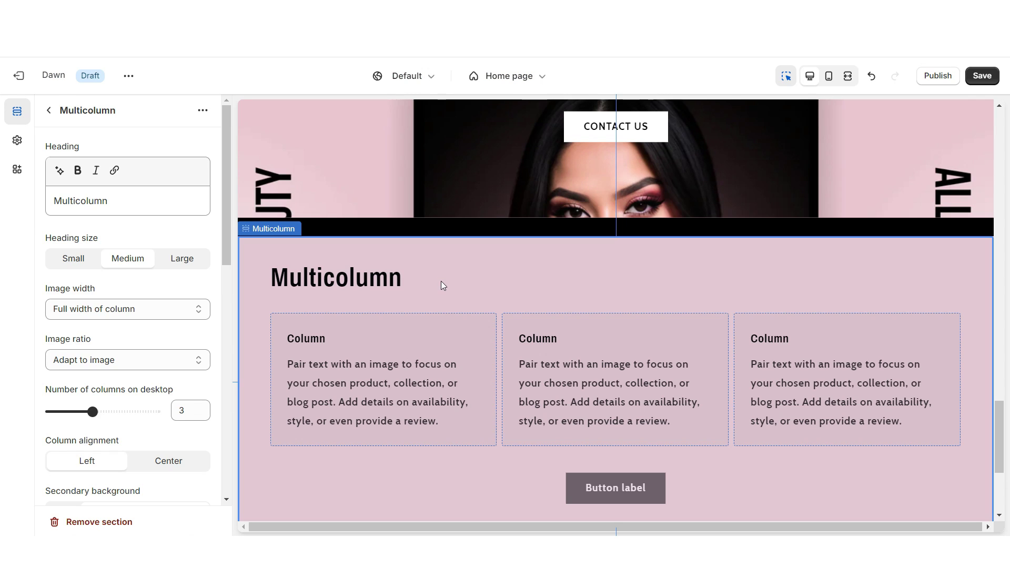
- Clear the Multicolumn heading, centre the columns, remove background shading and enable mobile swipe
double_click(92, 202)
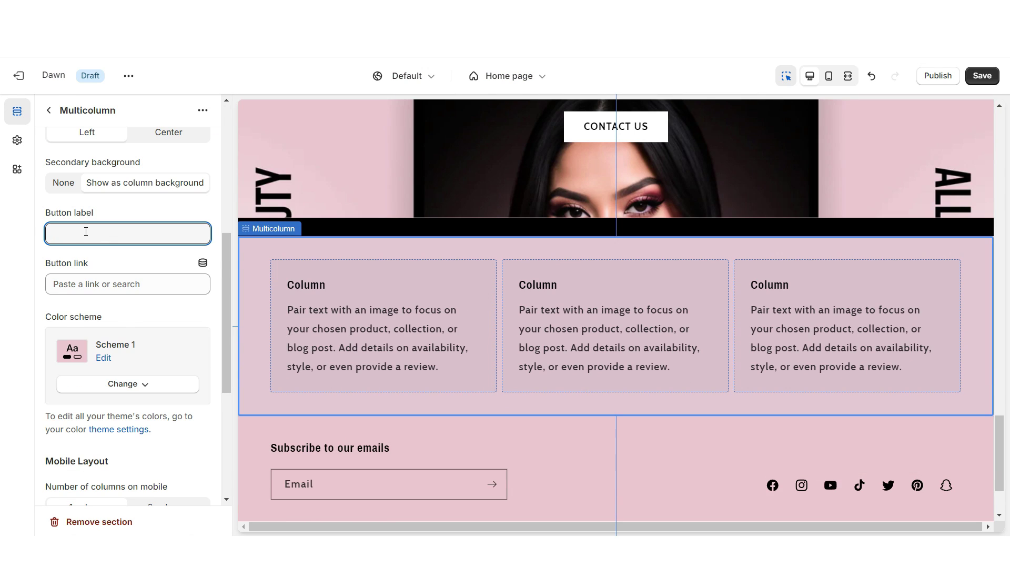
scroll(86, 242, "up", 3)
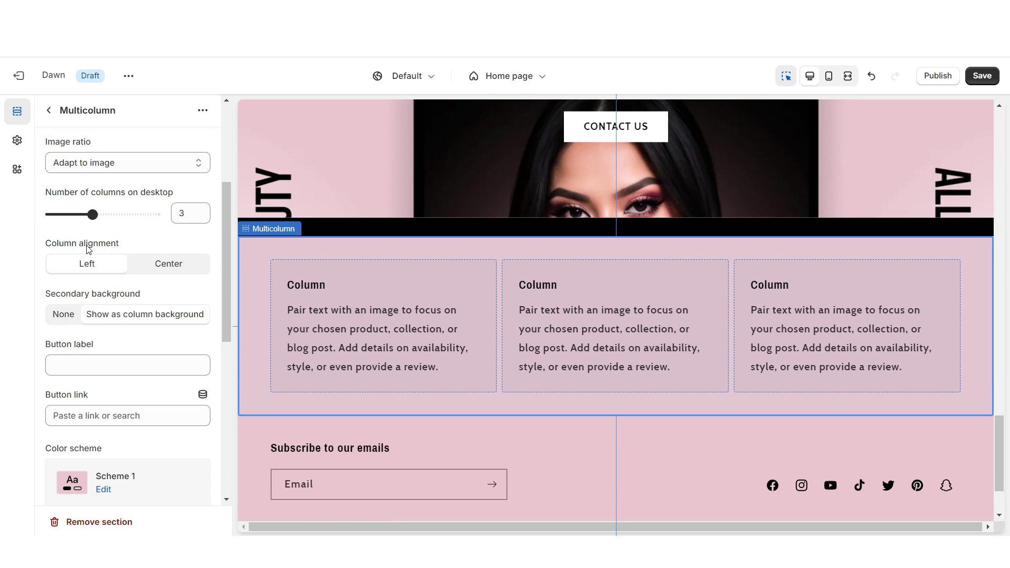
left_click(158, 263)
left_click(62, 314)
scroll(69, 290, "down", 6)
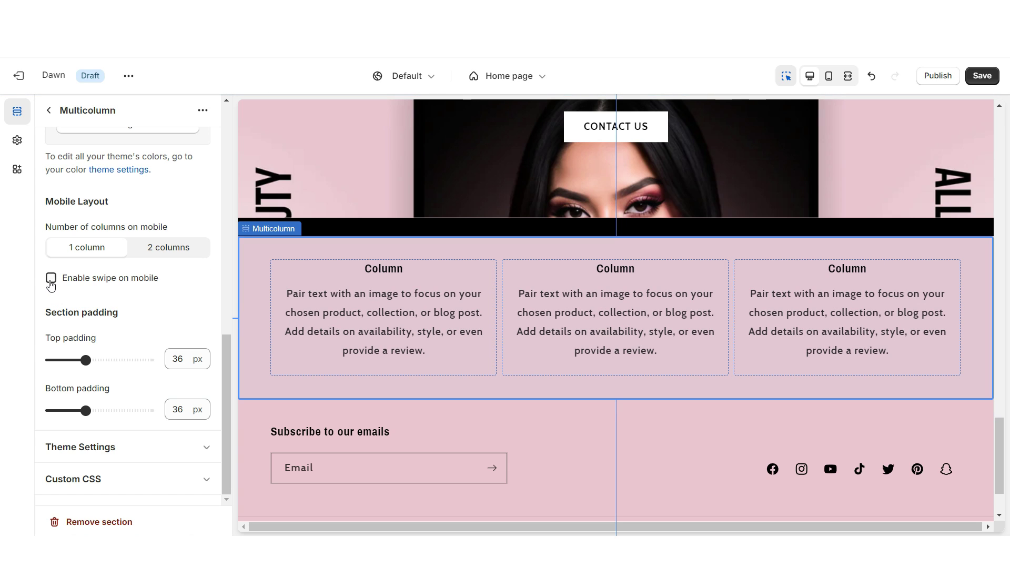
left_click(50, 282)
- Set the first column's heading to FAST SHIPPING
left_click(325, 336)
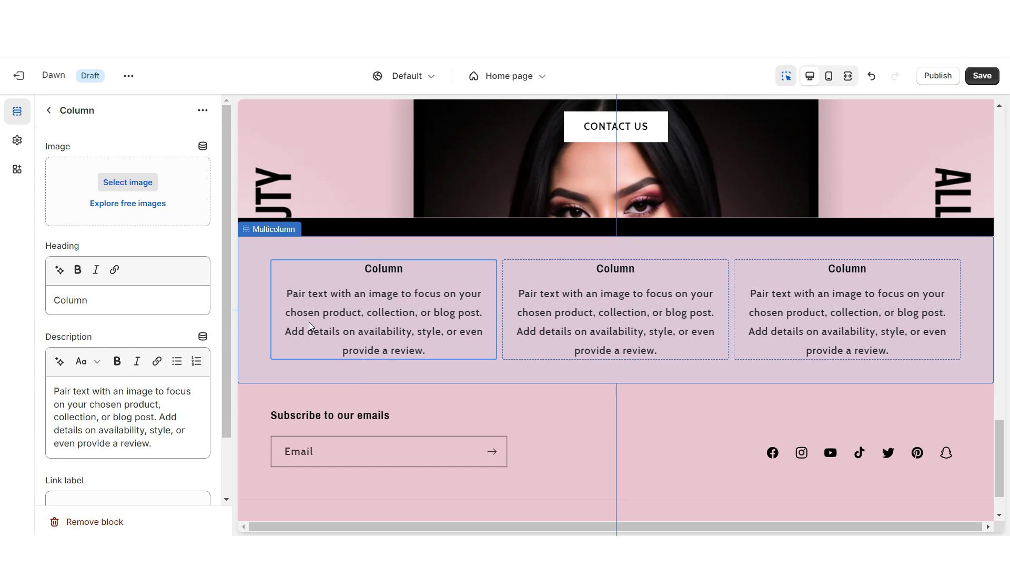
left_click(89, 300)
key("ctrl+a")
type("FAST SHIPPING")
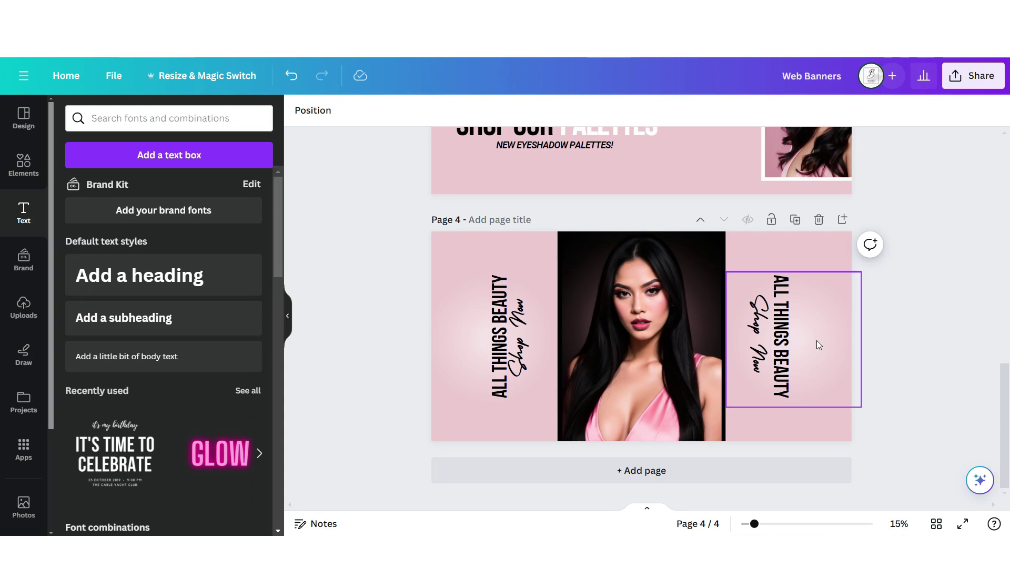
scroll(816, 340, "up", 4)
scroll(825, 358, "down", 4)
- Build page 5 with a white circle and enlarged truck icon, duplicate it, and download as PNG
left_click(842, 219)
left_click(24, 164)
left_click(243, 256)
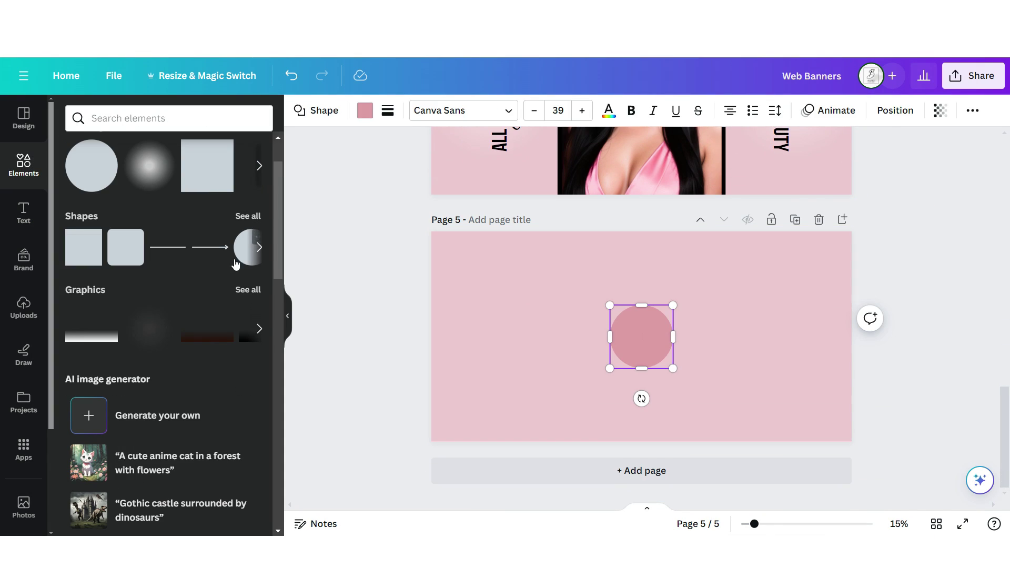
left_click(364, 110)
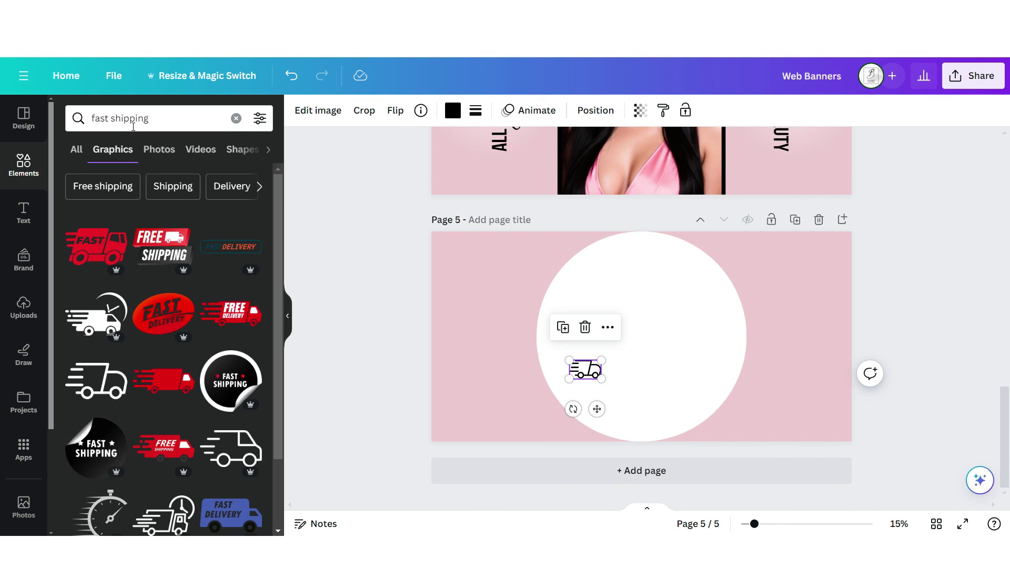
left_click_drag(601, 361, 731, 311)
left_click(794, 219)
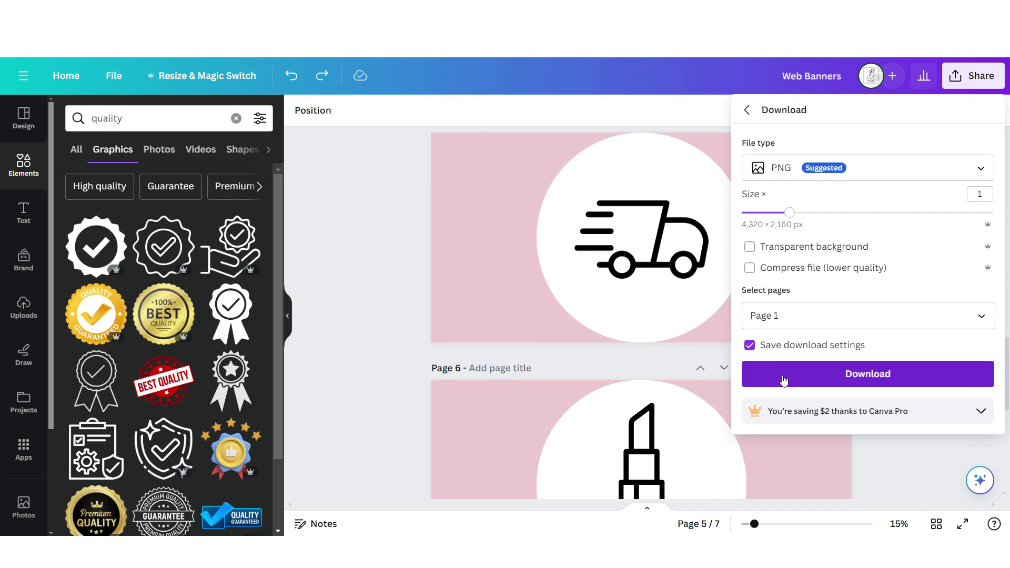
left_click(868, 374)
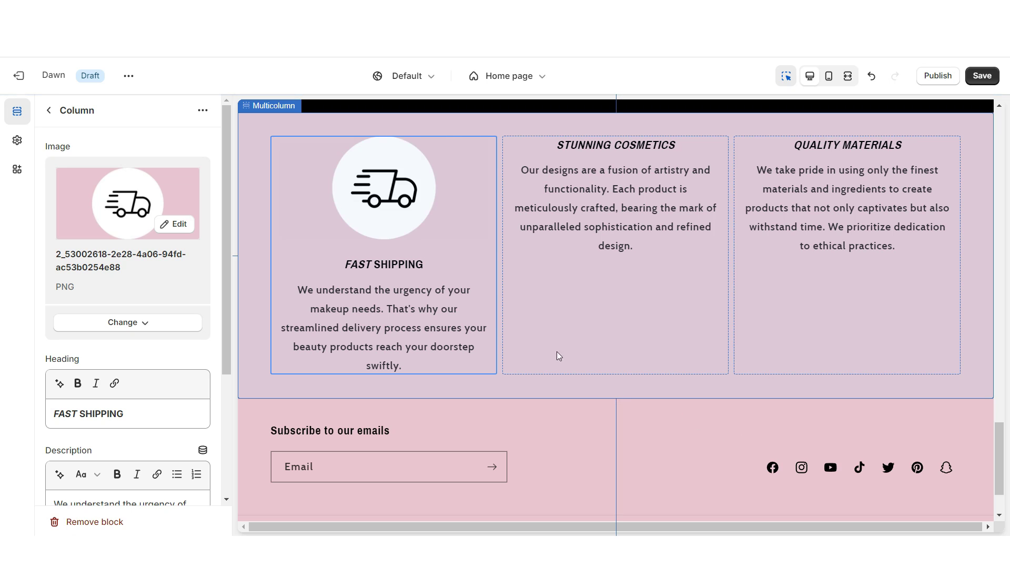
- Set the Multicolumn Image width to Half width of column and review the icons
left_click(535, 317)
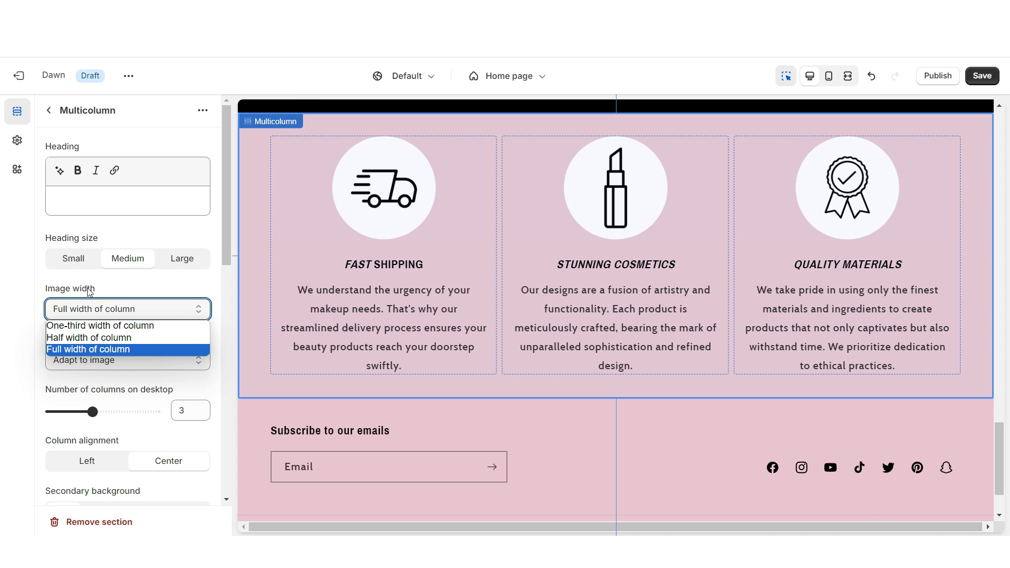
left_click(78, 337)
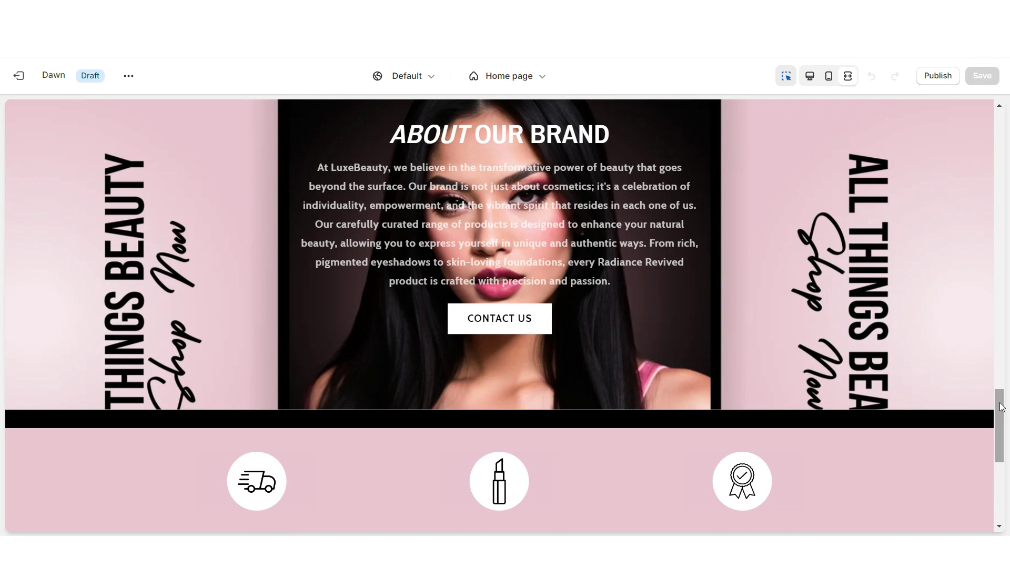
scroll(1001, 407, "down", 5)
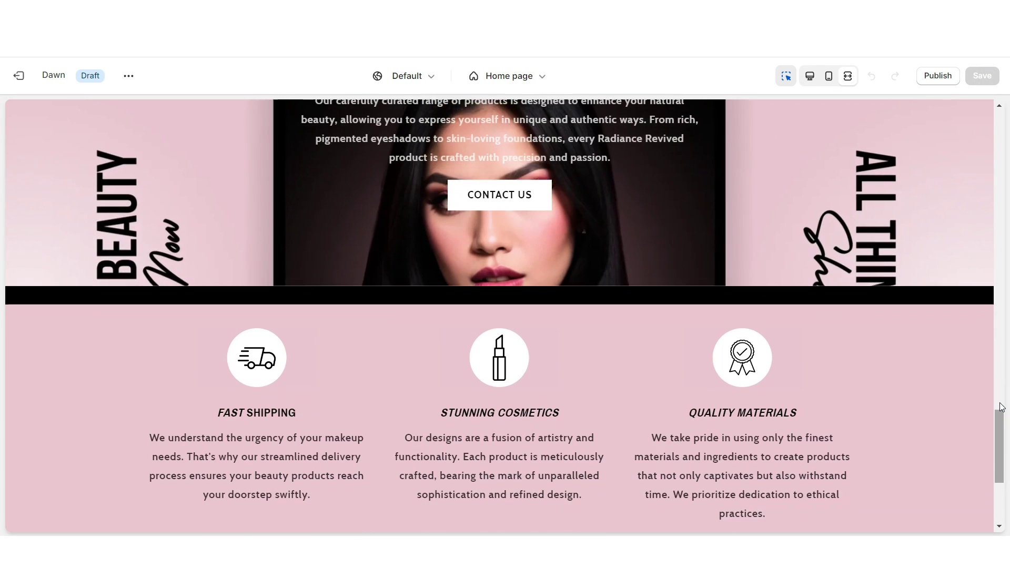
scroll(1001, 406, "up", 2)
scroll(1001, 406, "down", 2)
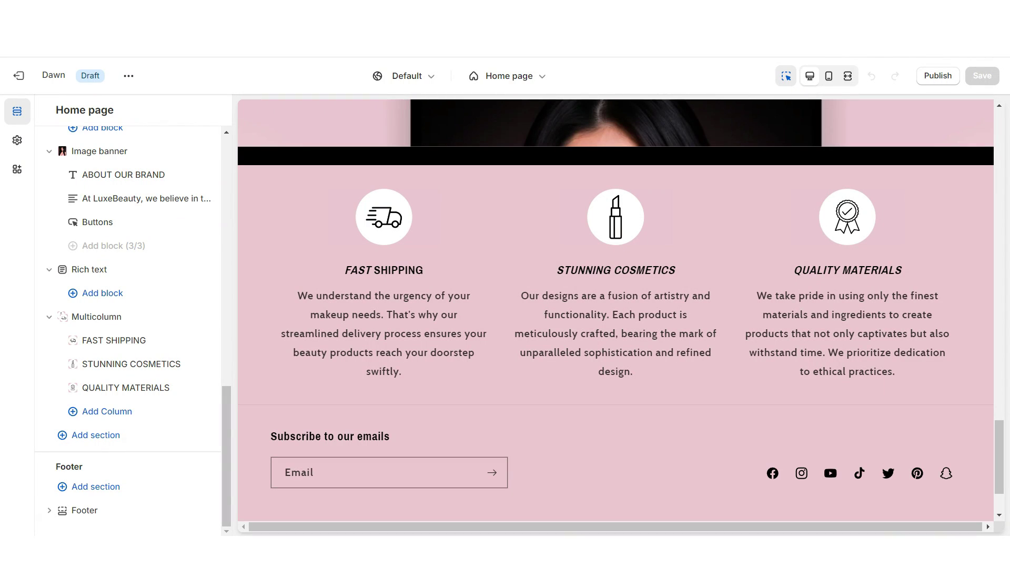
- Add a Featured collection section headed 'SHOP OUR BESTSELLERS ✧' and review its settings
left_click(140, 435)
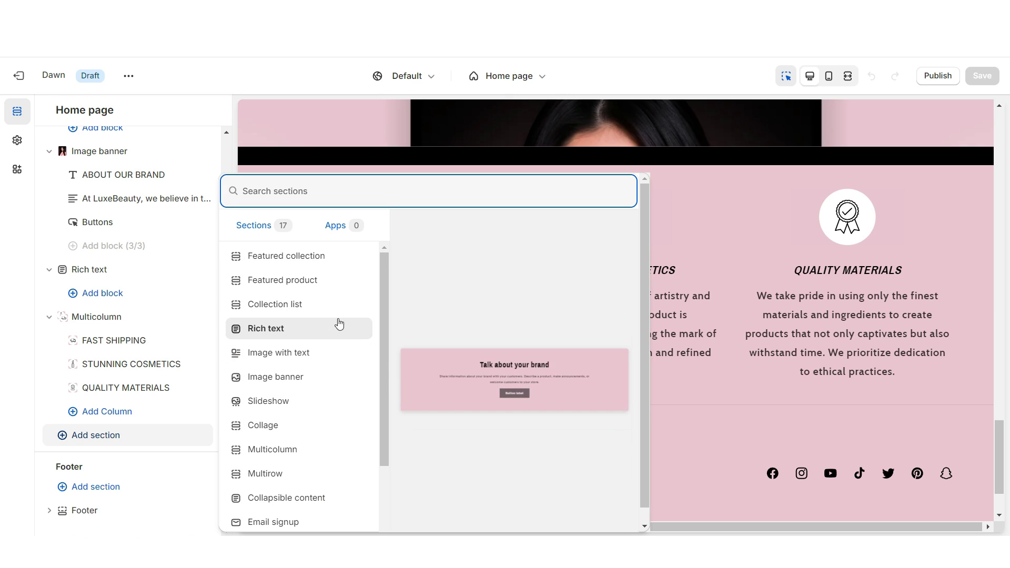
left_click(297, 257)
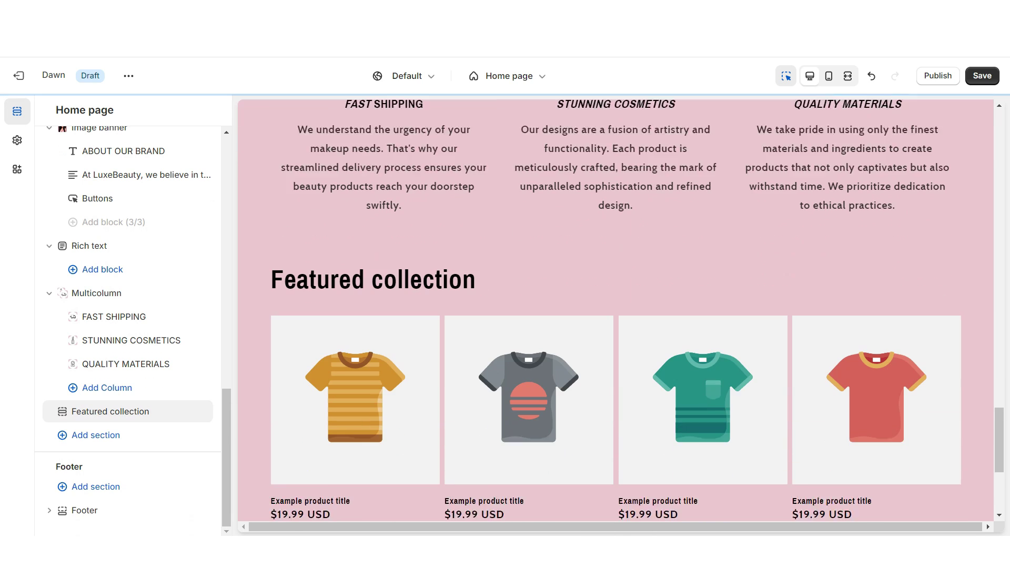
type("SHOP OUR BESTSELLERS ✧")
scroll(51, 293, "down", 15)
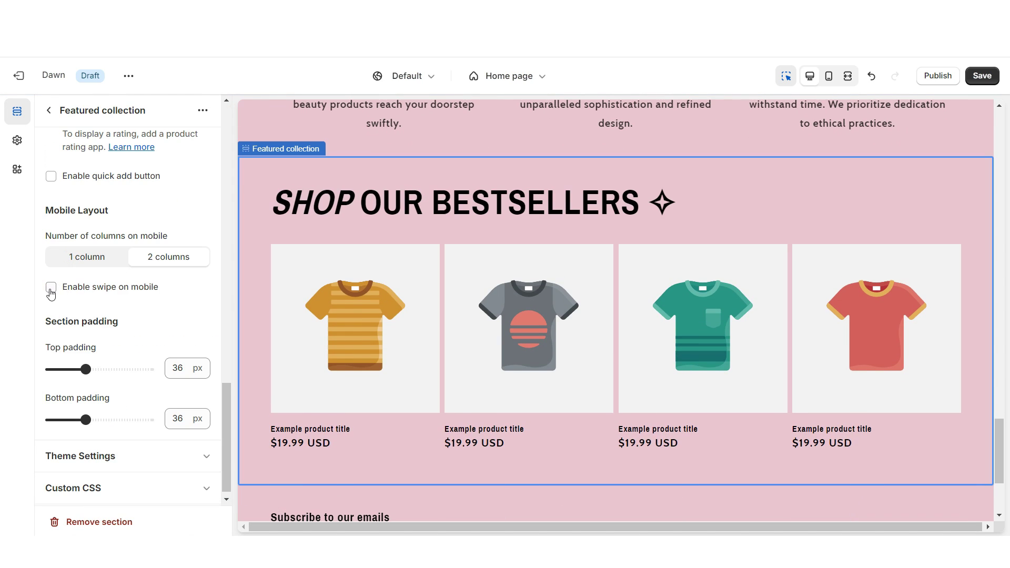
scroll(115, 333, "up", 10)
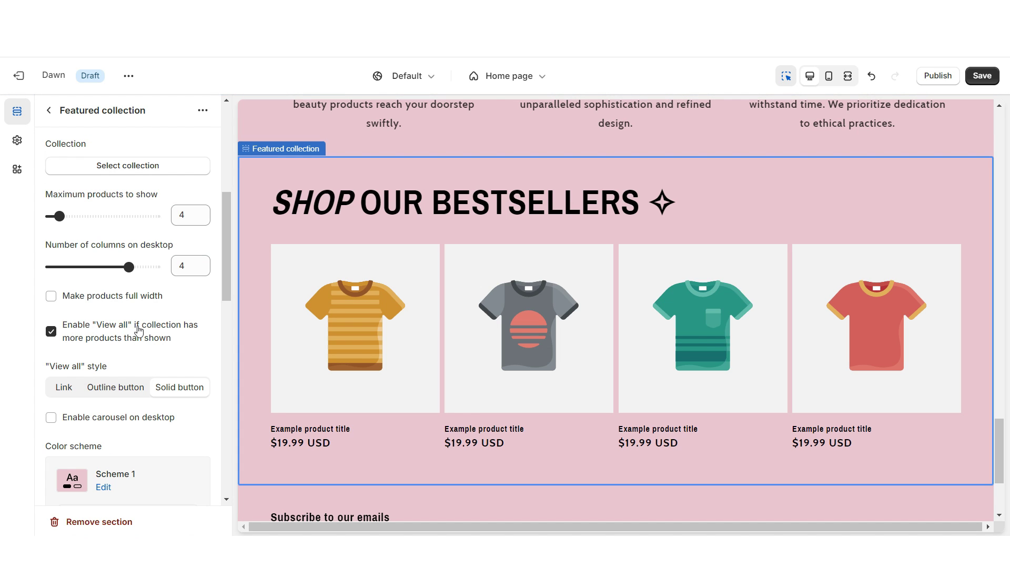
scroll(170, 345, "up", 4)
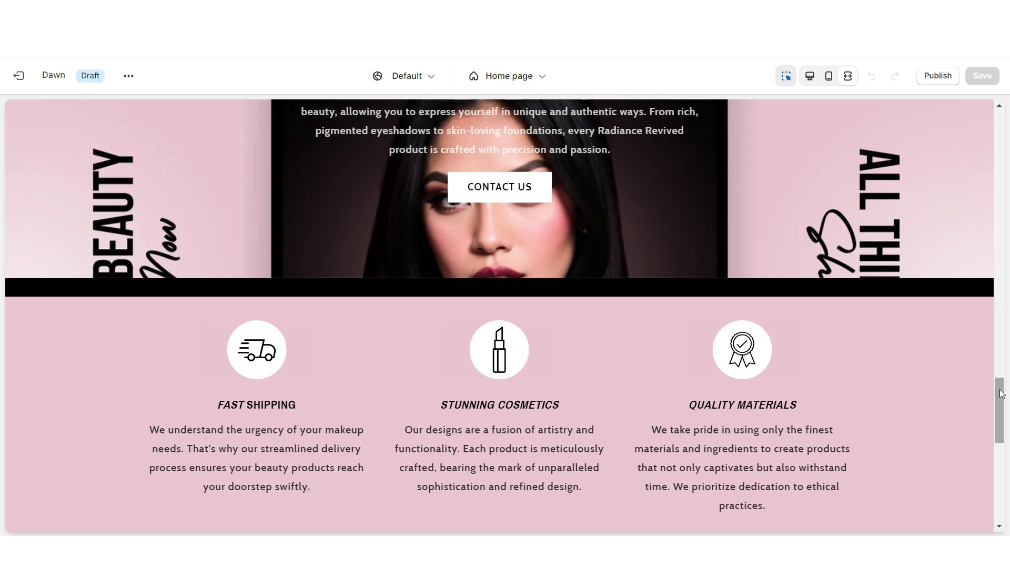
scroll(1001, 393, "down", 5)
scroll(1000, 393, "down", 2)
scroll(890, 158, "up", 2)
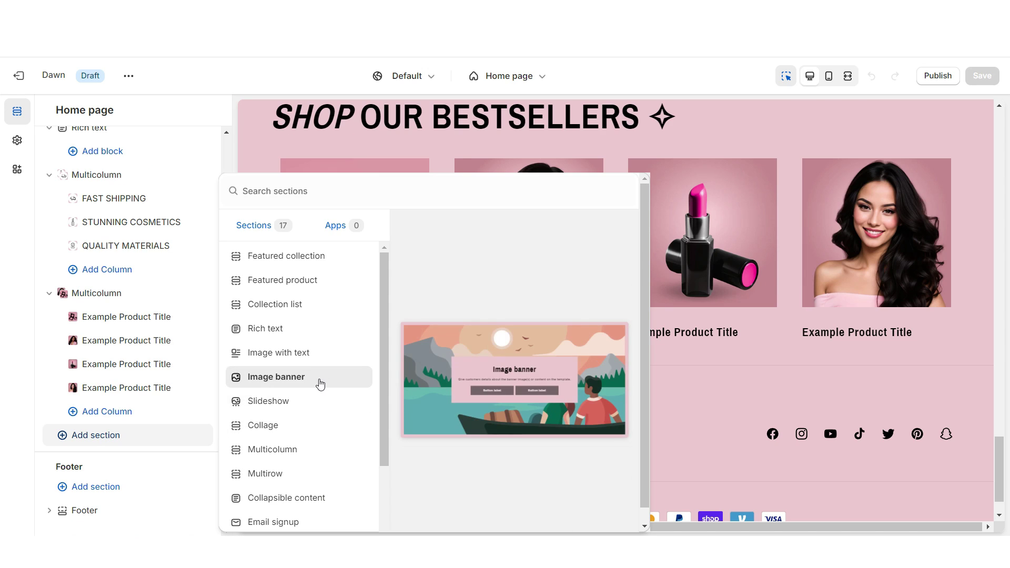
- Add an Image banner section and choose the dark Scheme 4 colour scheme
left_click(319, 384)
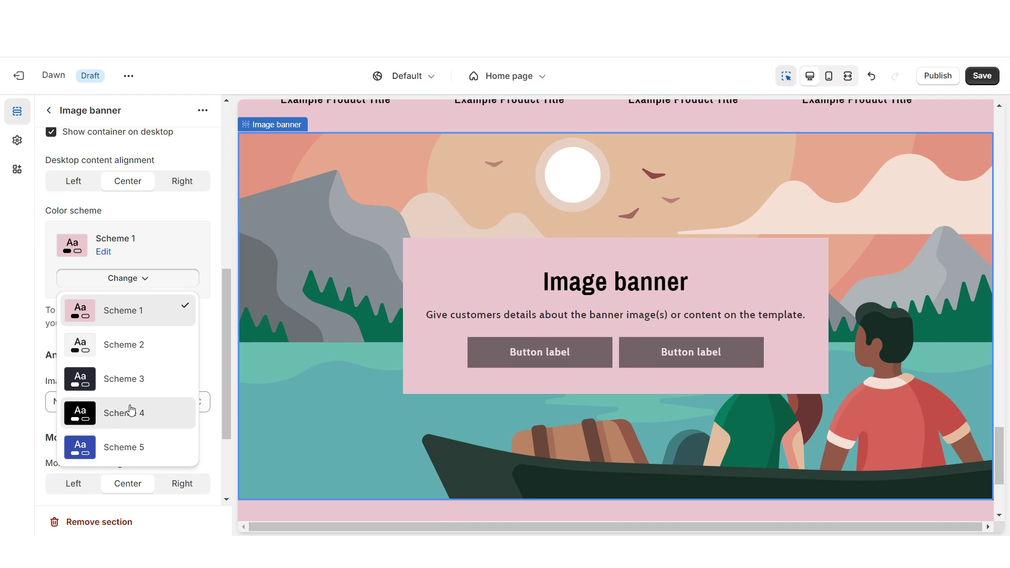
left_click(128, 412)
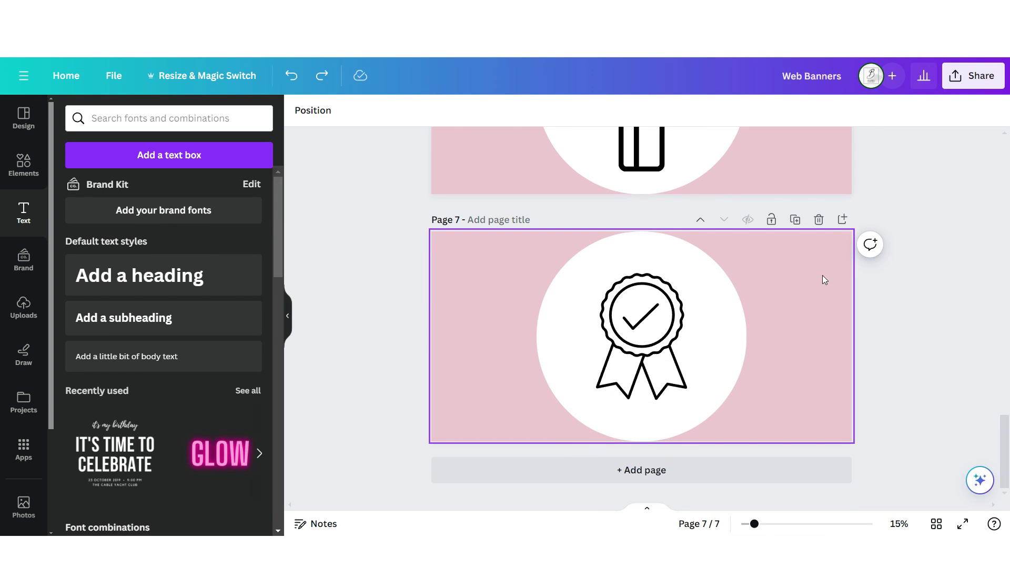
- Add page 8 with a black square shape
left_click(841, 219)
left_click(24, 163)
left_click(78, 325)
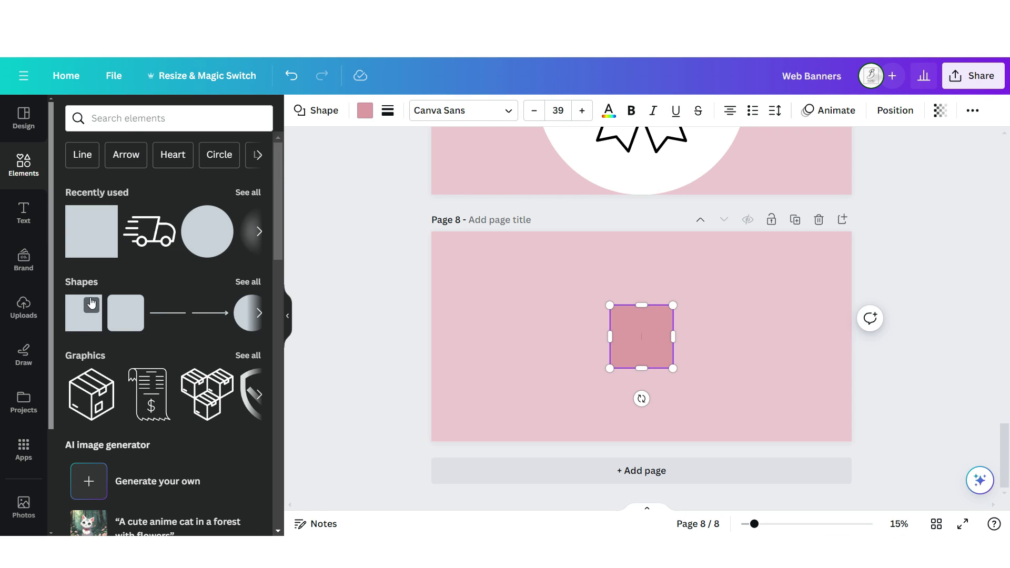
left_click(362, 109)
left_click(142, 189)
left_click_drag(641, 336, 521, 304)
- Place a photo frame over the black square and drop the palette photo into it
left_click(24, 163)
scroll(100, 392, "down", 10)
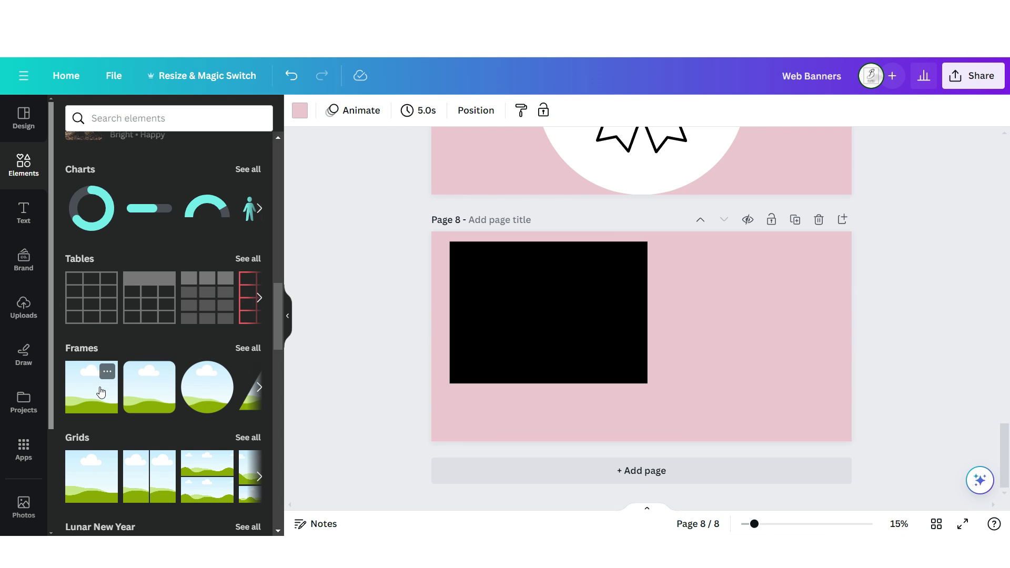
left_click(101, 391)
left_click_drag(657, 343, 582, 372)
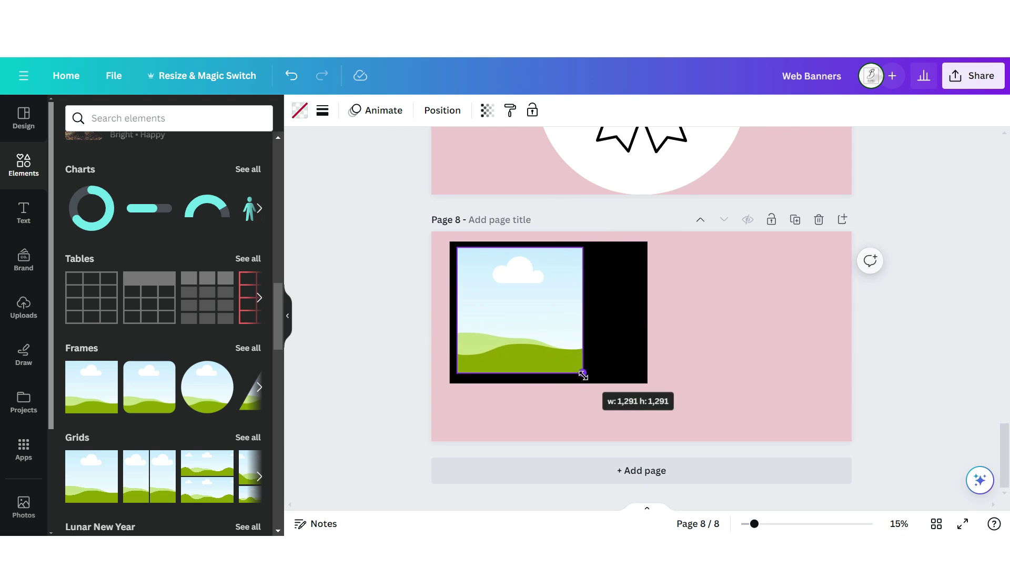
left_click_drag(503, 300, 694, 337)
left_click(24, 308)
left_click_drag(114, 385, 694, 368)
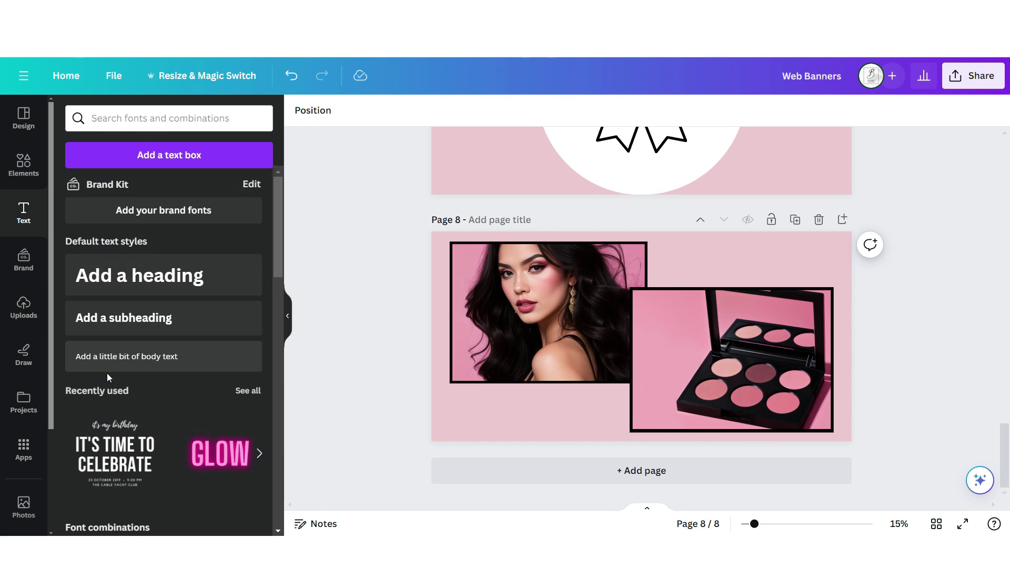
- Add a bold Bebas Neue 'Shop The Sale!' headline with Lift effect and download the banner
left_click(108, 356)
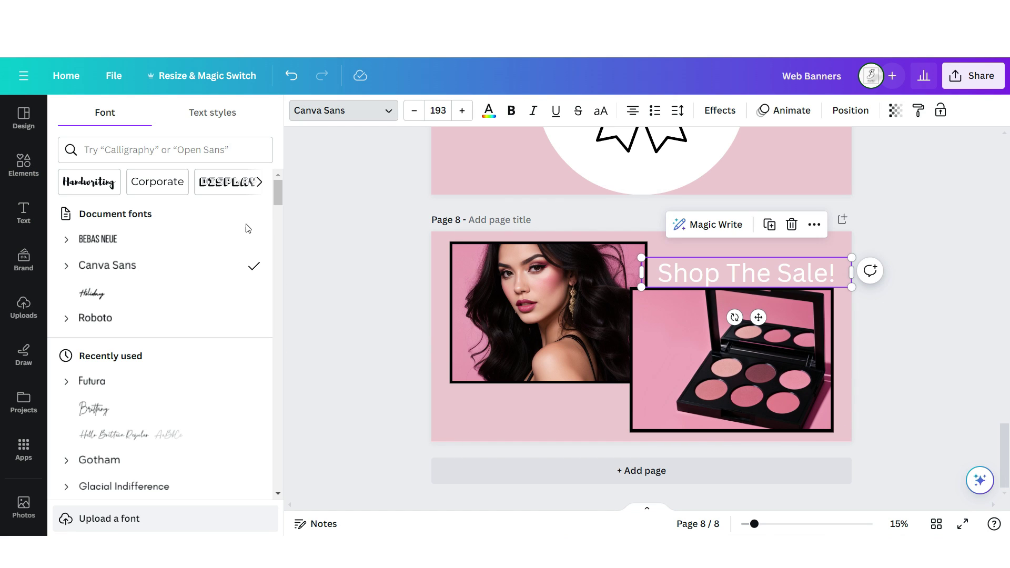
left_click(169, 240)
left_click(511, 110)
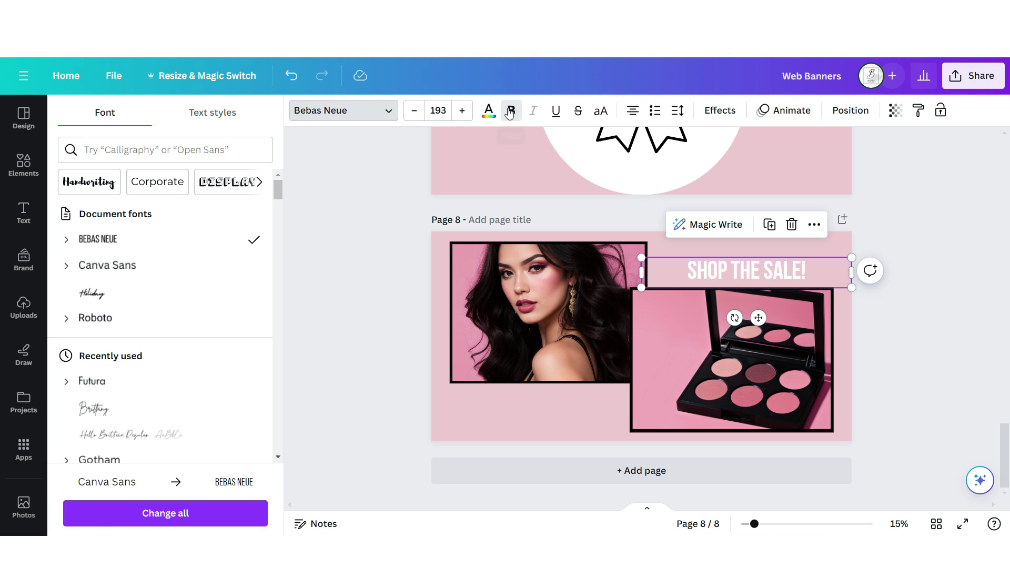
left_click(719, 110)
left_click(232, 195)
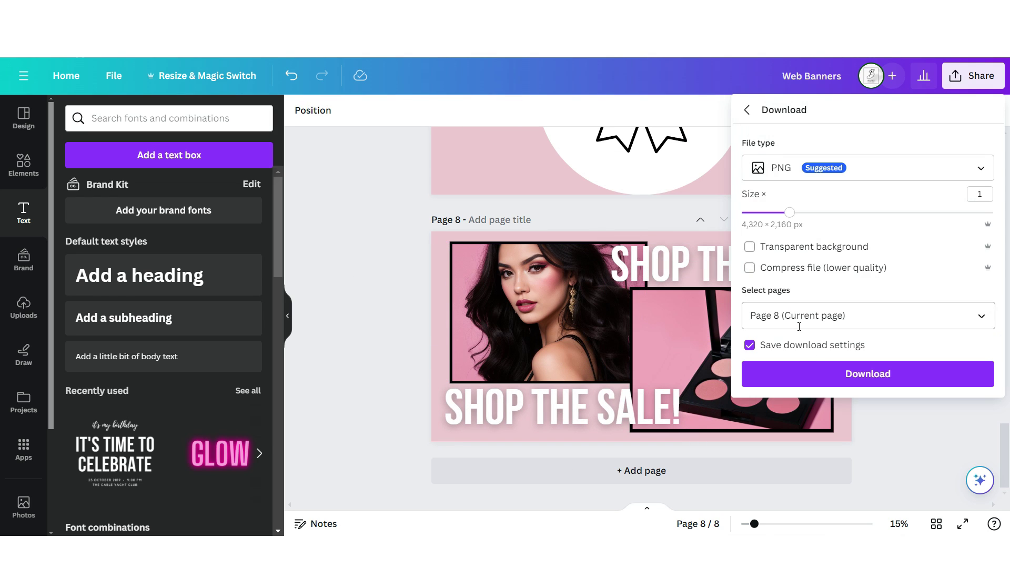
left_click(828, 363)
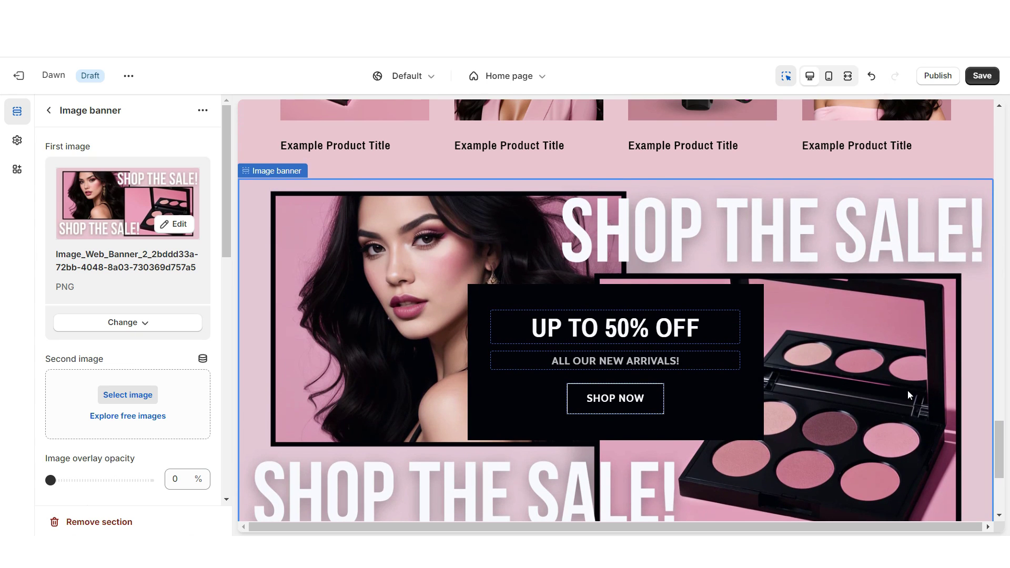
- Set the sale banner's height to Adapt to first image
scroll(50, 253, "down", 5)
left_click(81, 268)
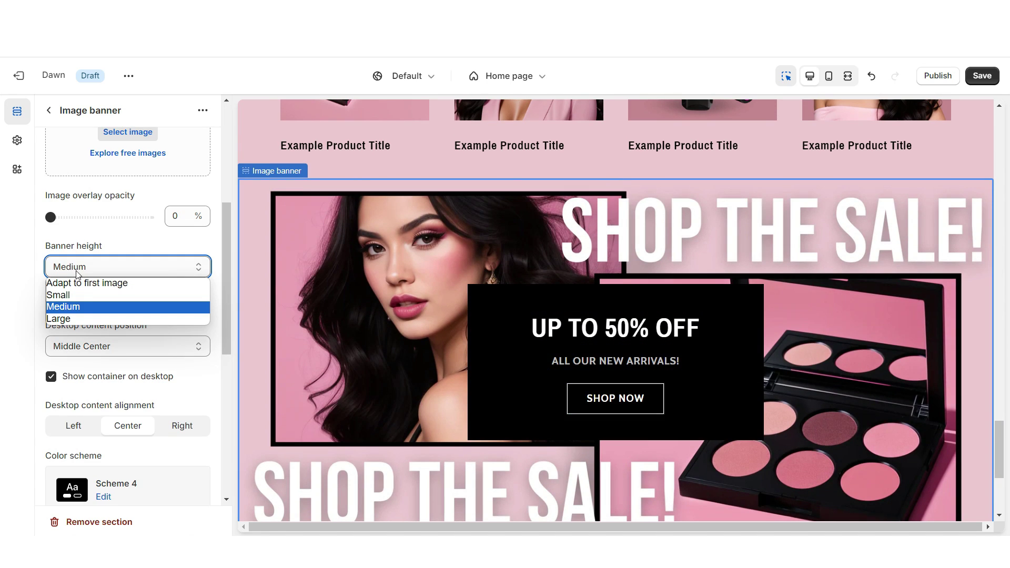
left_click(85, 283)
- Check the sale banner in full-screen and mobile previews
key("ctrl+shift+f")
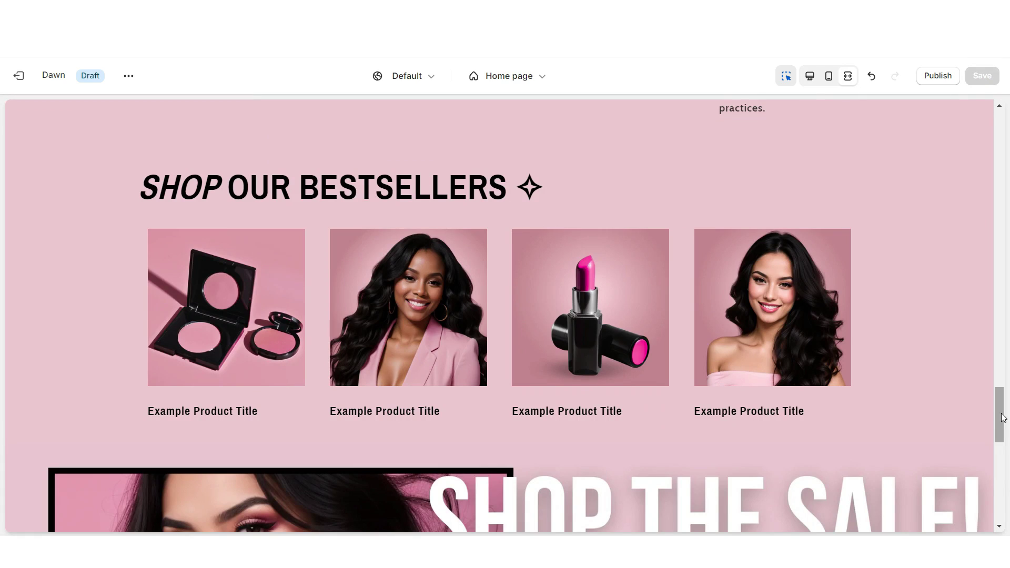
scroll(1002, 417, "down", 10)
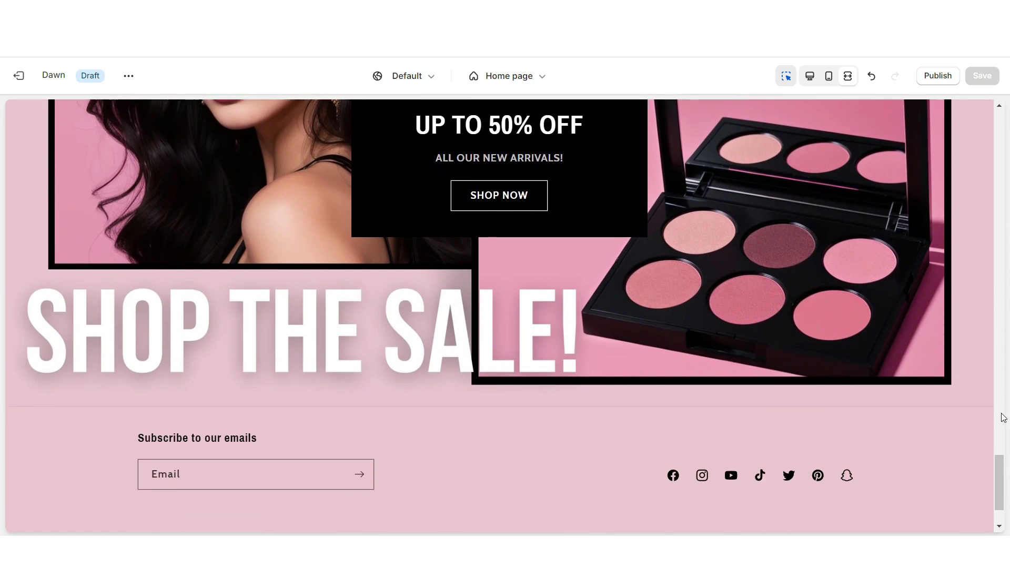
scroll(1002, 417, "up", 3)
key("ctrl+shift+f")
key("ctrl+shift+m")
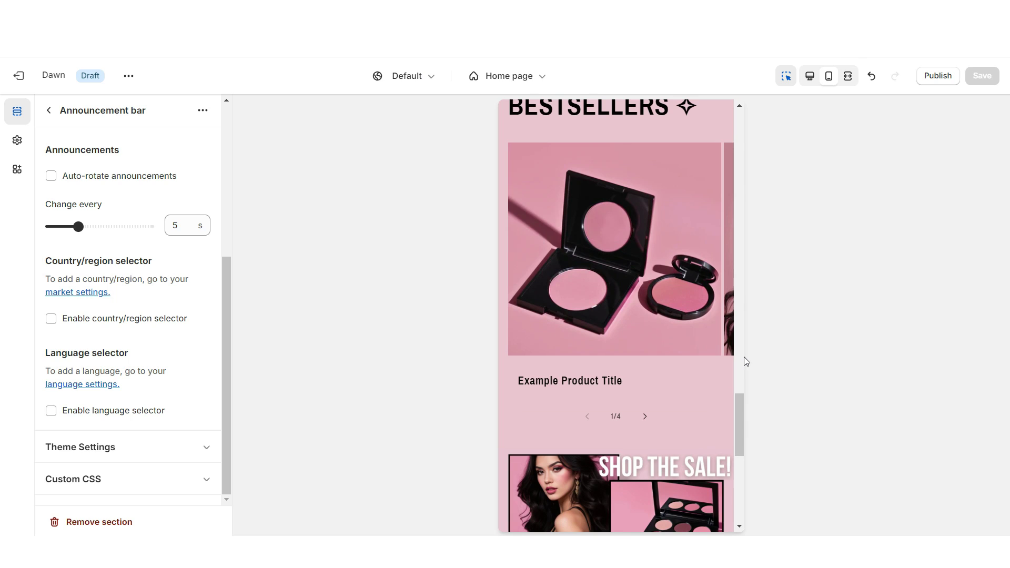
scroll(743, 356, "down", 5)
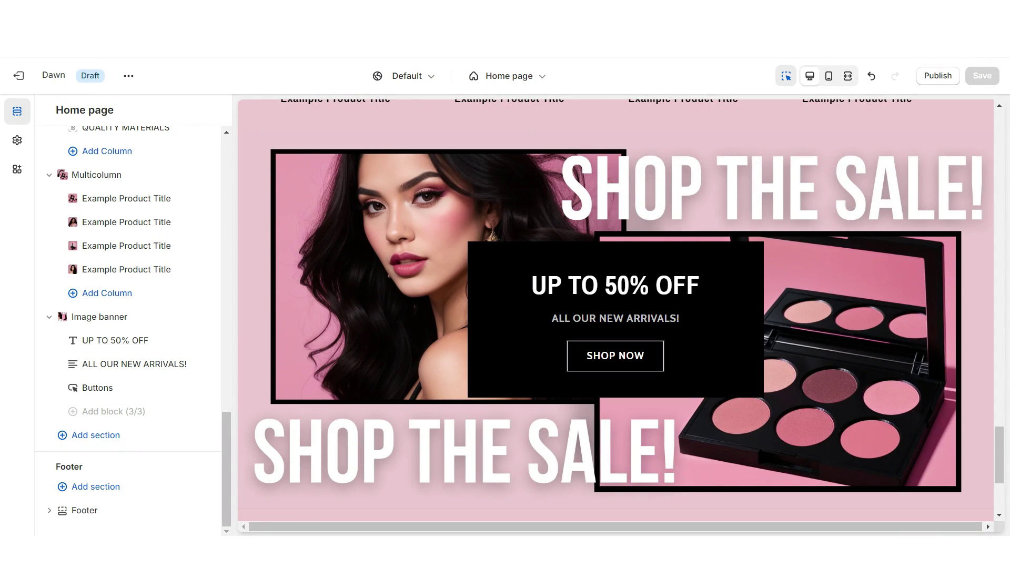
- Add a Multirow section to the homepage and open its first row
left_click(95, 435)
scroll(315, 420, "down", 3)
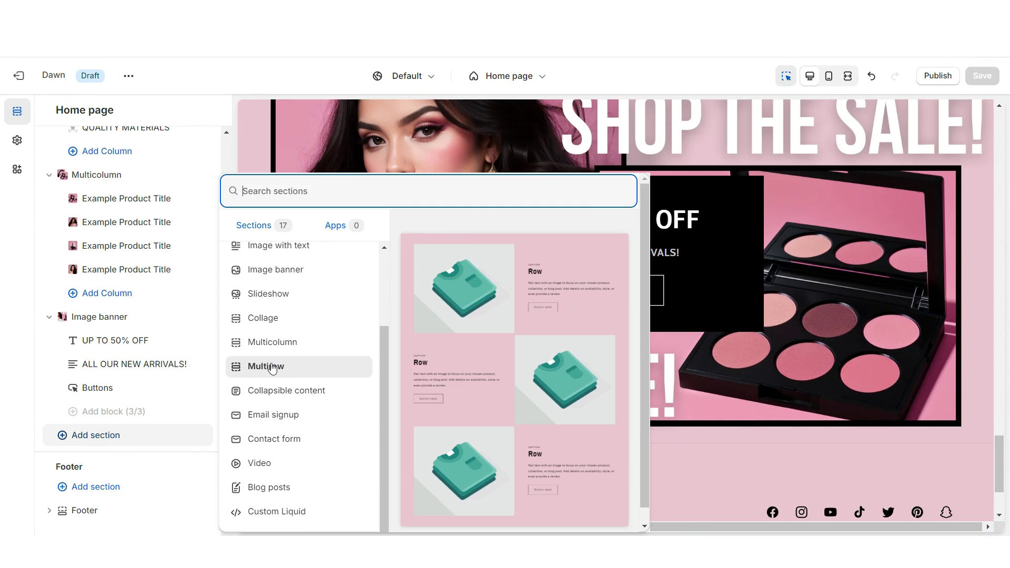
left_click(124, 447)
left_click(320, 401)
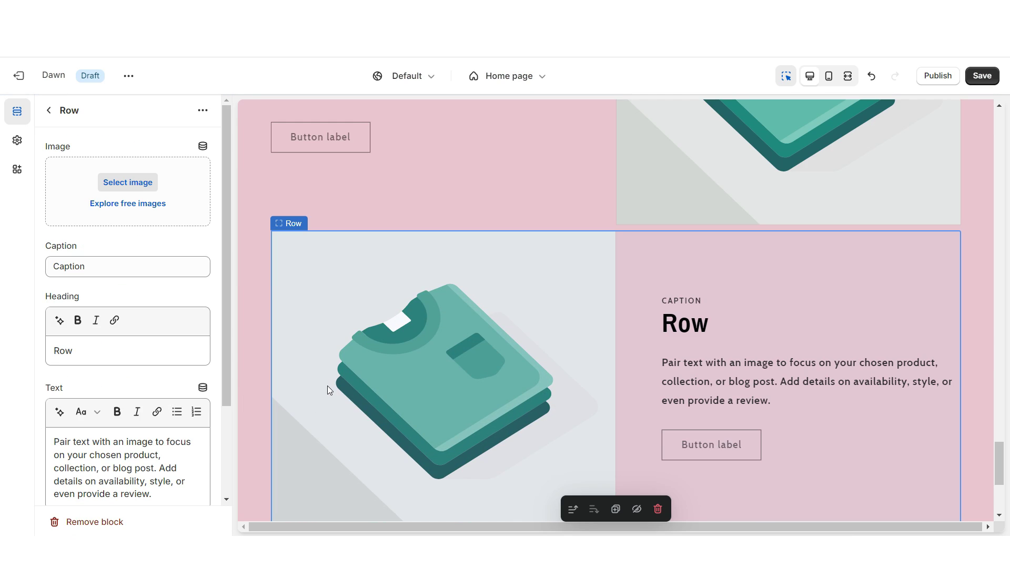
scroll(282, 444, "down", 10)
scroll(292, 431, "up", 7)
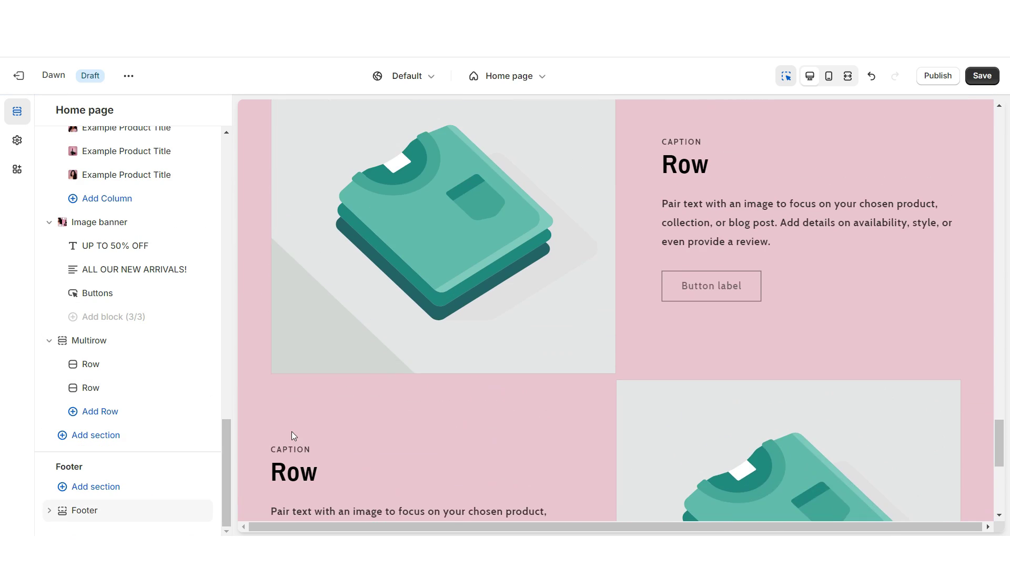
- Keep the SEE BLOG POST button label and set the Multirow button style to Solid
left_click(293, 432)
scroll(812, 336, "down", 5)
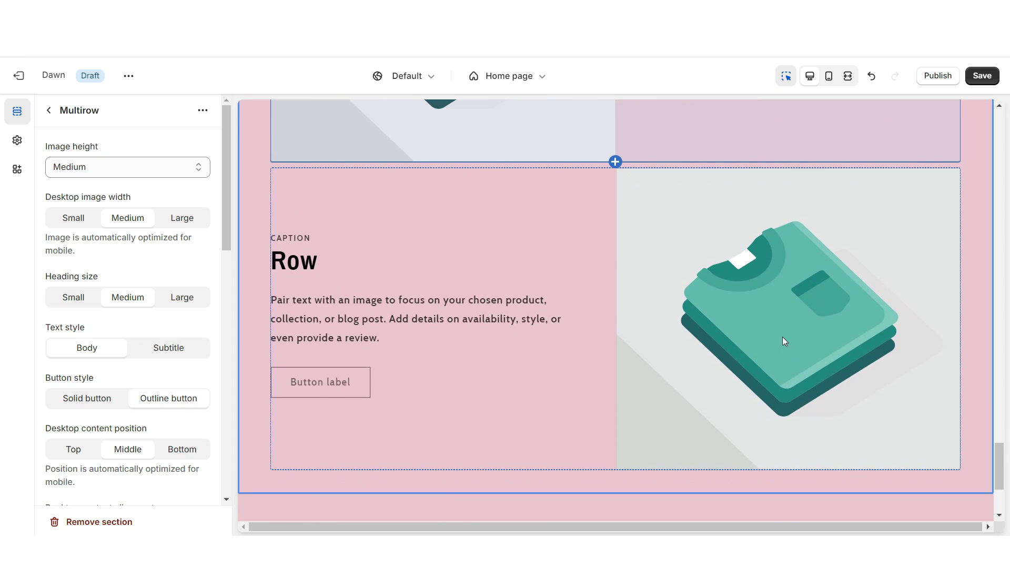
scroll(577, 324, "up", 5)
left_click(422, 276)
scroll(81, 263, "down", 2)
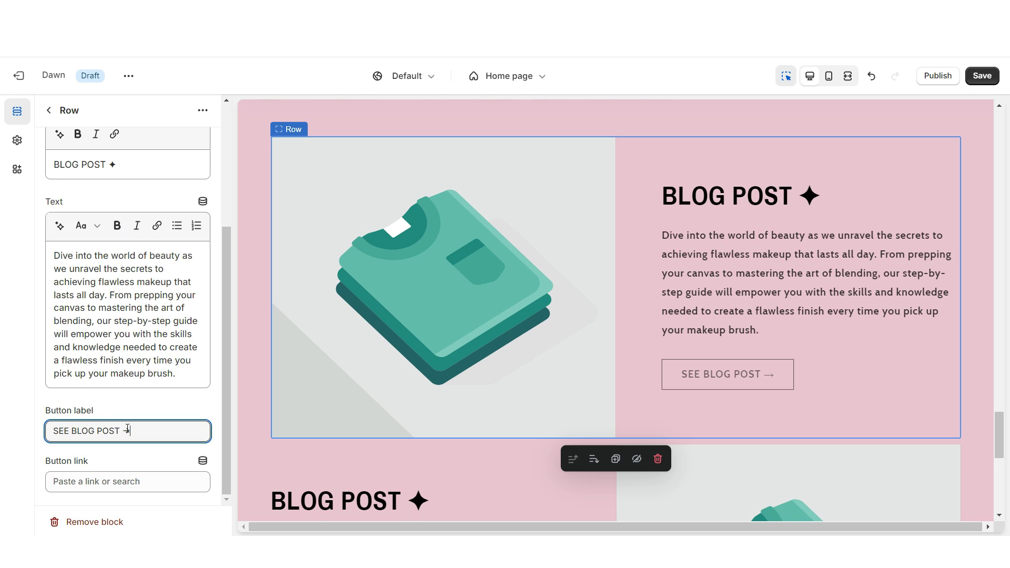
left_click(90, 500)
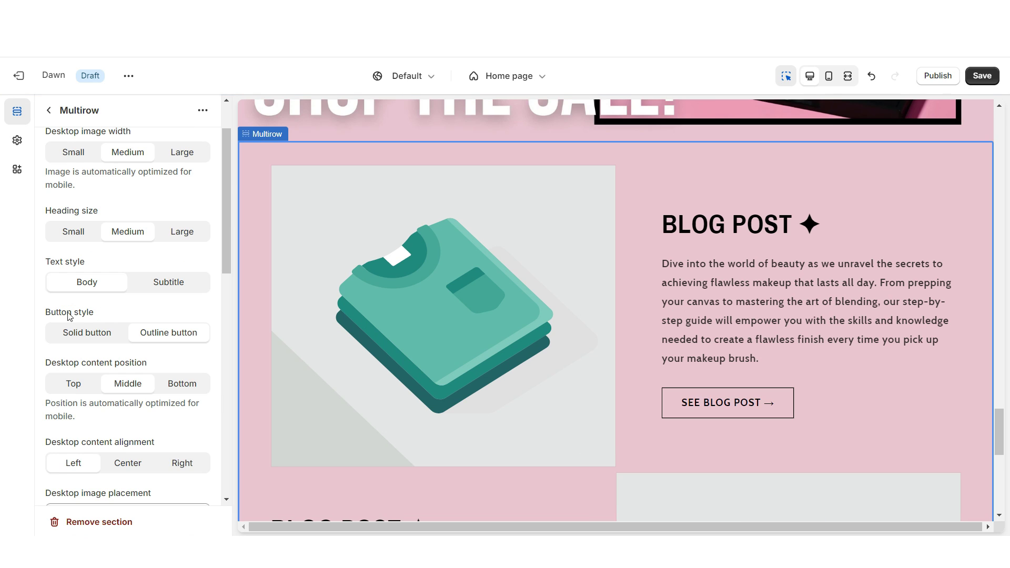
left_click(88, 333)
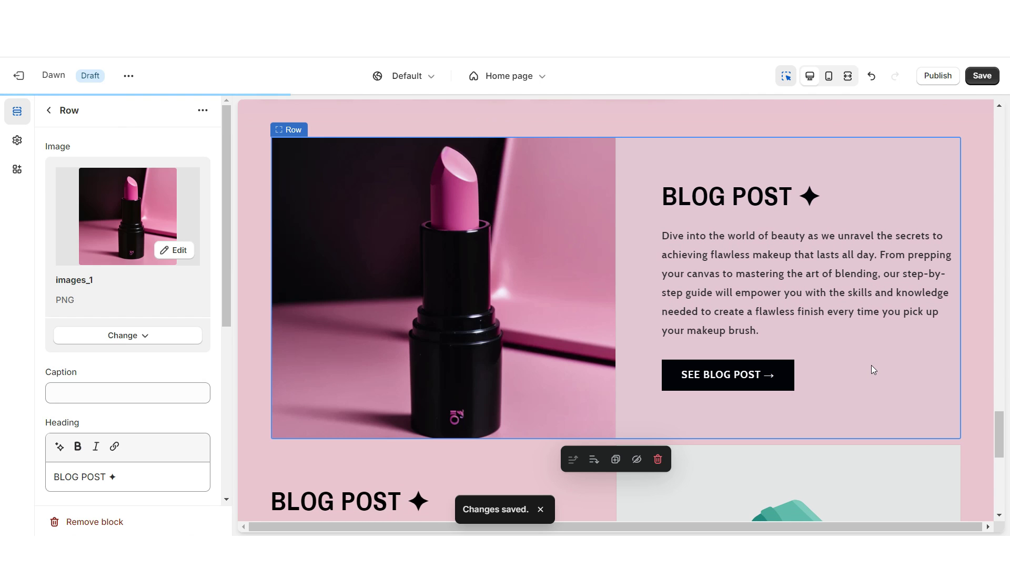
- Check the two blog-post rows in the preview, then open Add section under the Multirow
scroll(603, 361, "down", 1)
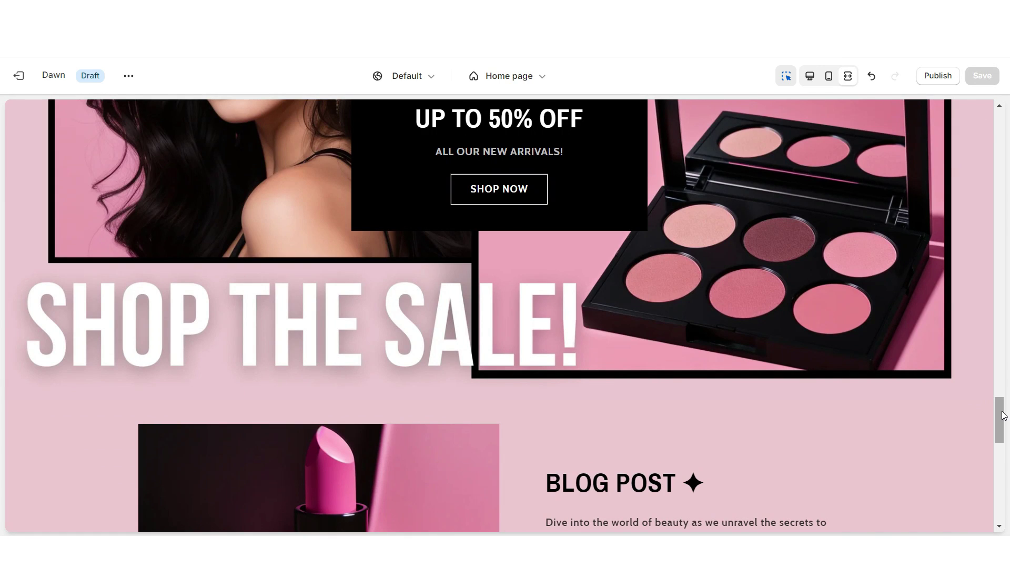
scroll(1002, 416, "down", 5)
scroll(1002, 415, "down", 5)
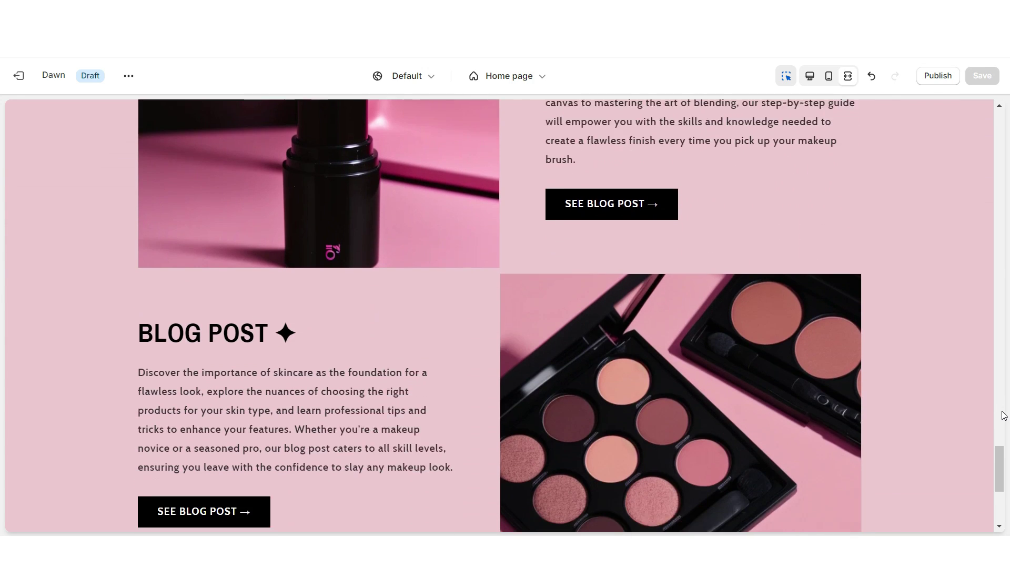
scroll(1002, 413, "down", 2)
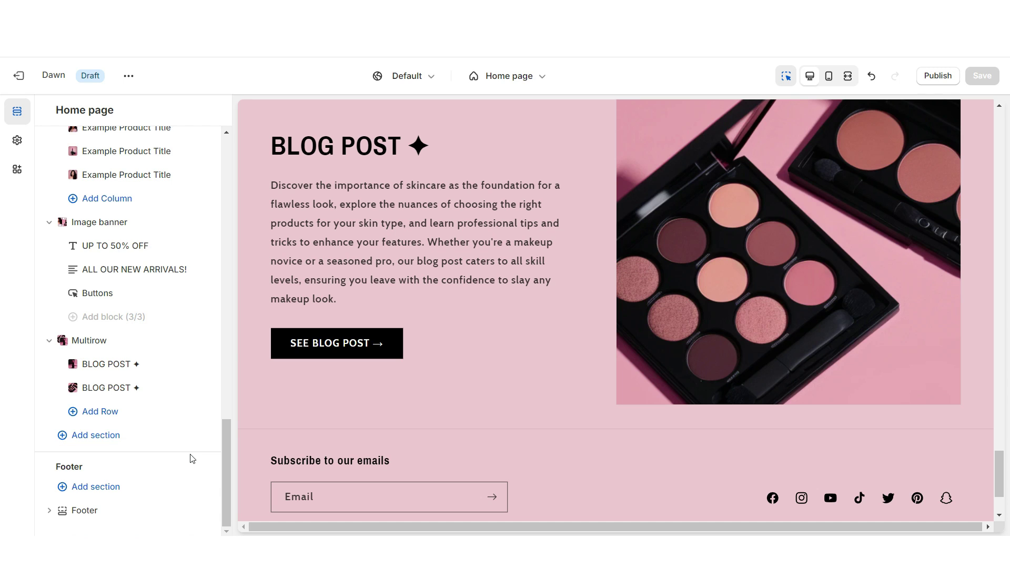
left_click(108, 435)
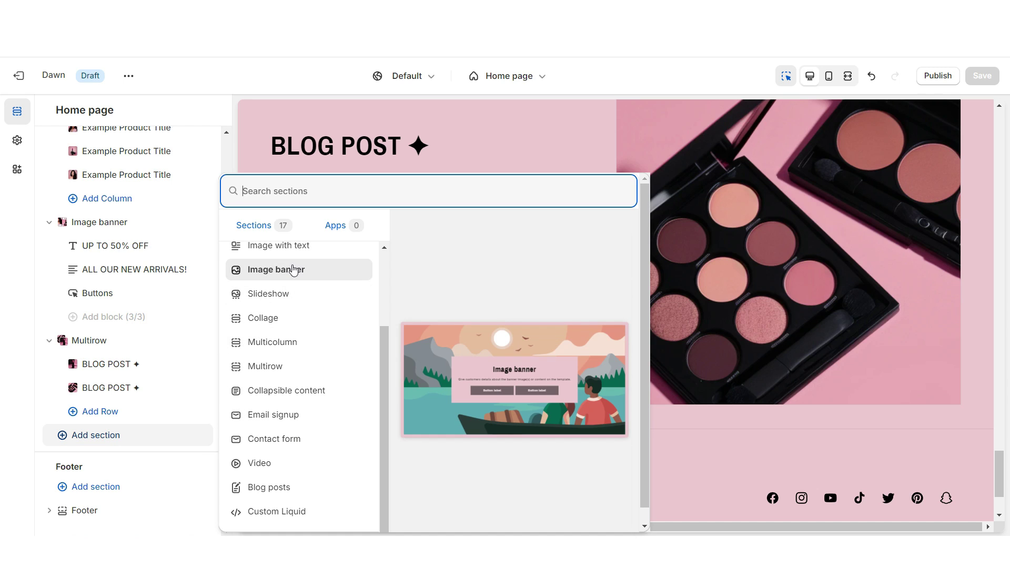
- Add a placeholder Image banner, then a Rich text section with an outlined FOLLOW US button
left_click(293, 270)
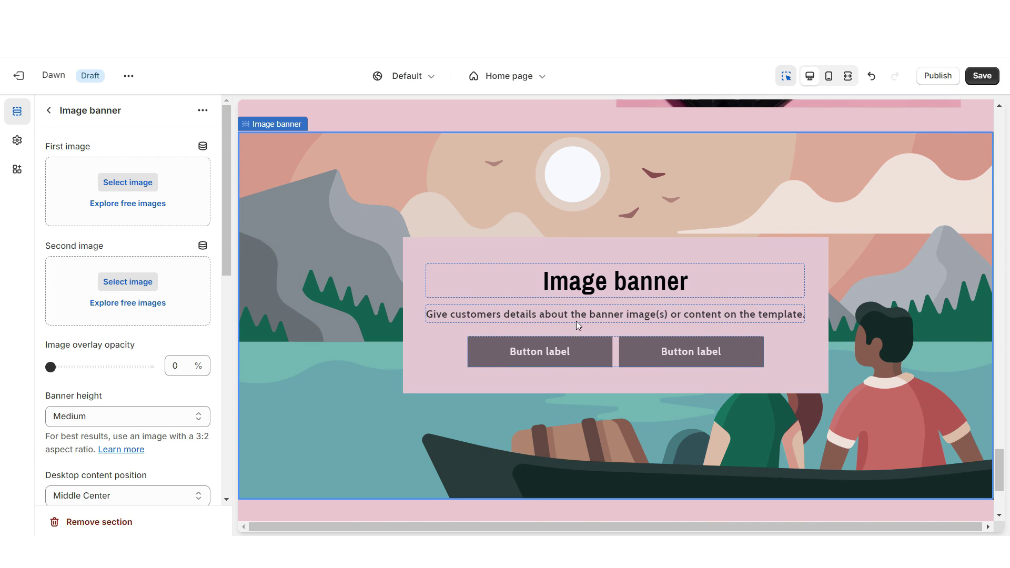
left_click(49, 110)
left_click(95, 435)
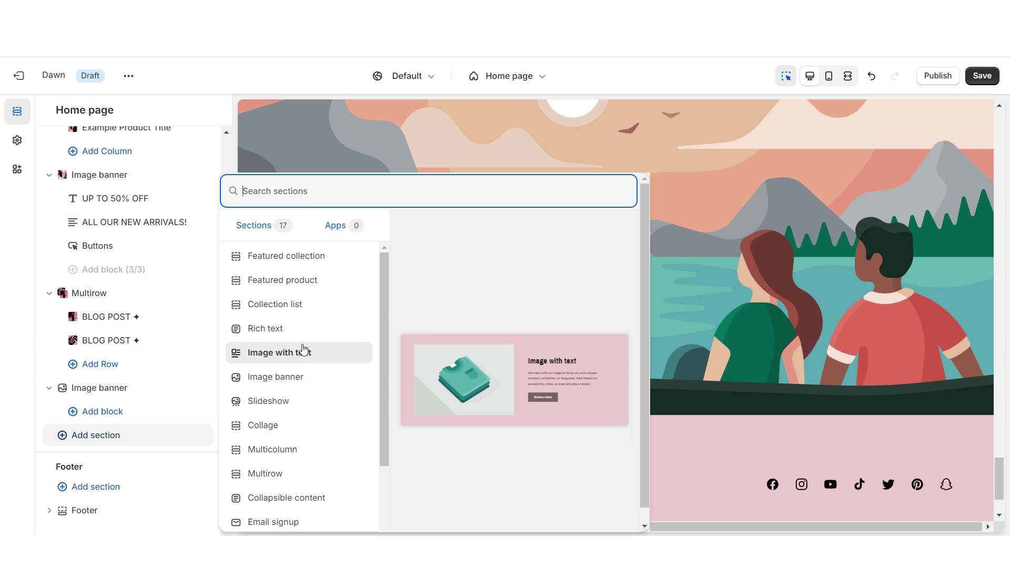
left_click(286, 329)
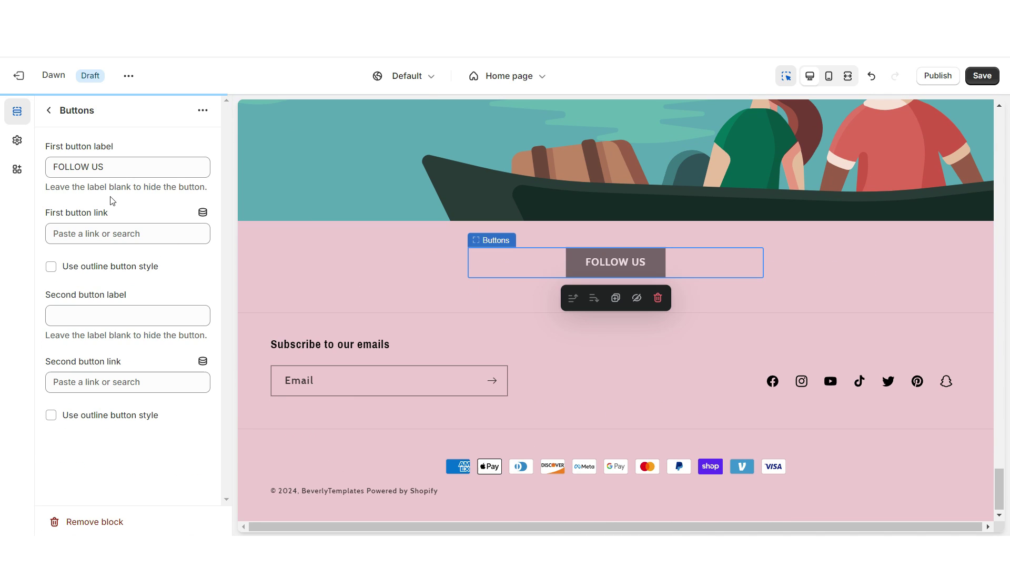
left_click(51, 266)
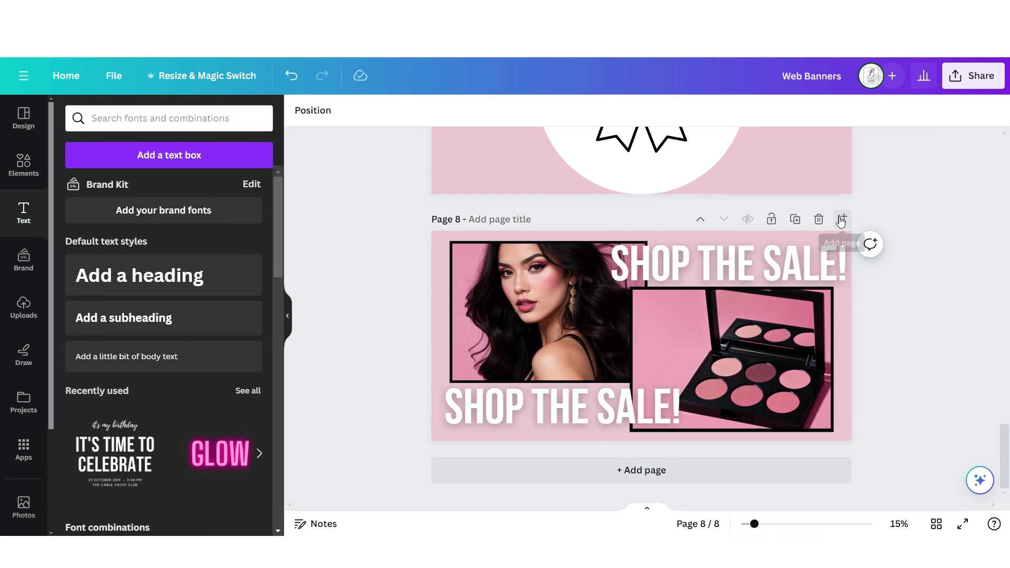
- Add page 9 with an enlarged square faded by transparency into a soft grey shadow
left_click(836, 221)
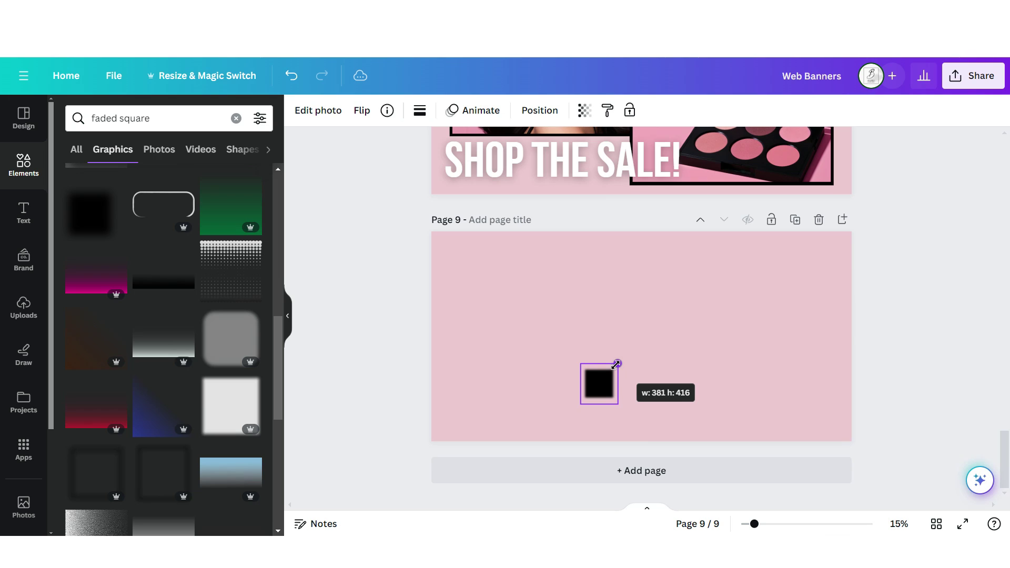
left_click_drag(616, 364, 736, 312)
left_click(584, 110)
left_click_drag(582, 163, 489, 162)
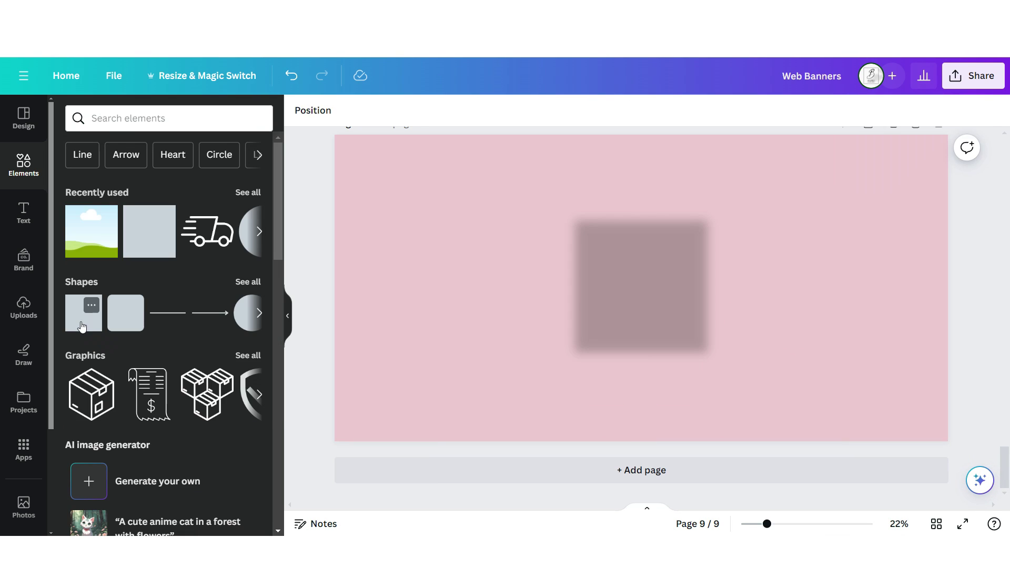
- Add a square and a smaller square photo frame, and place a copy of the group to the right
left_click(82, 326)
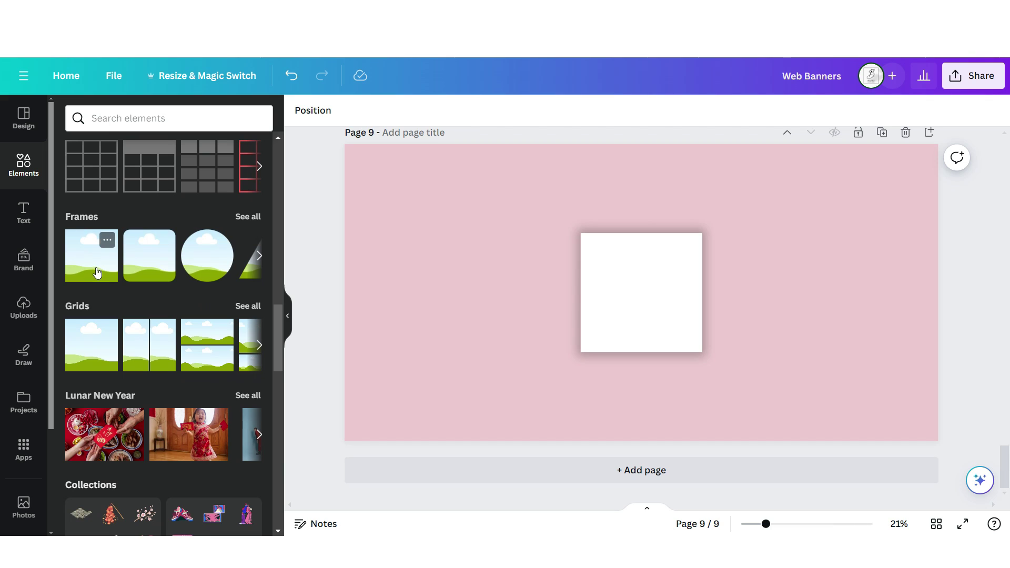
left_click(98, 262)
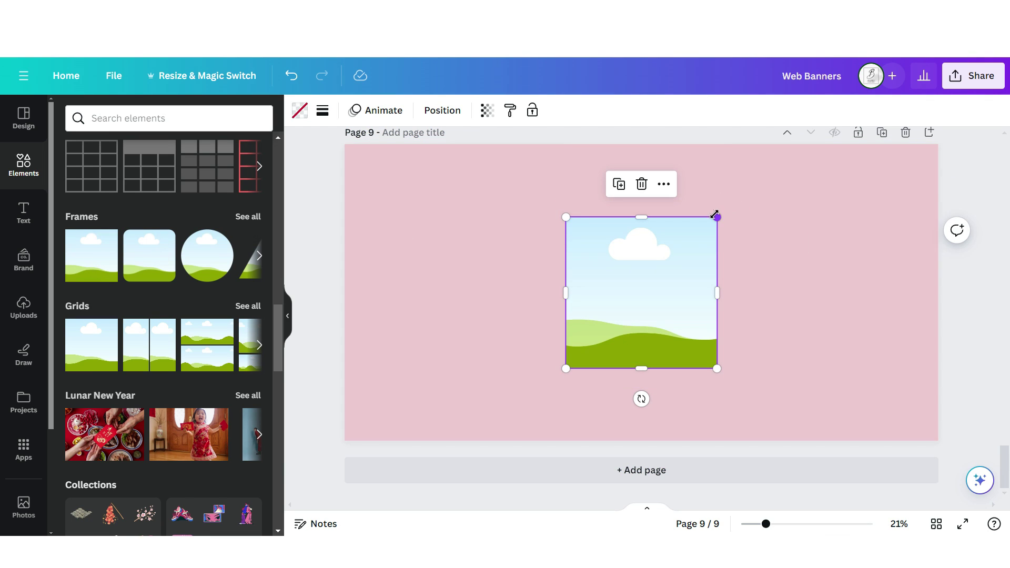
left_click_drag(717, 368, 698, 353)
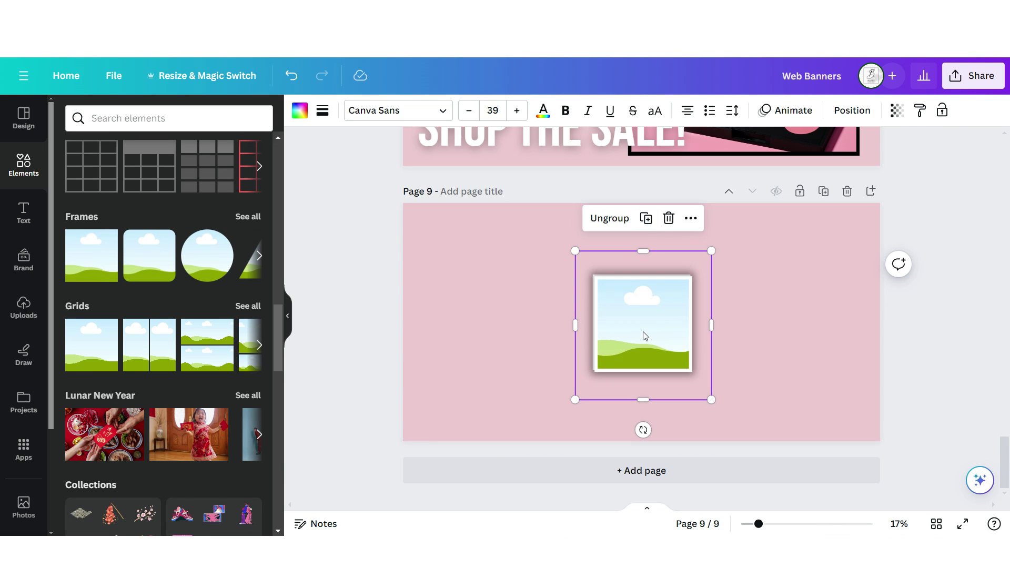
left_click_drag(642, 335, 444, 323)
- Upload more images, fill the middle frame with the portrait photo, and shrink the Instagram logo
left_click(23, 307)
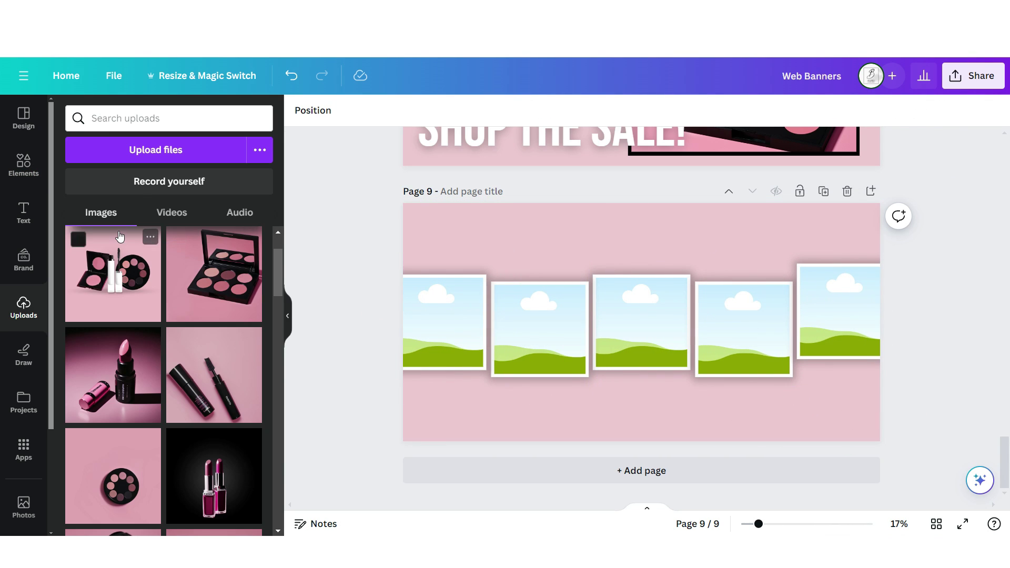
left_click(169, 152)
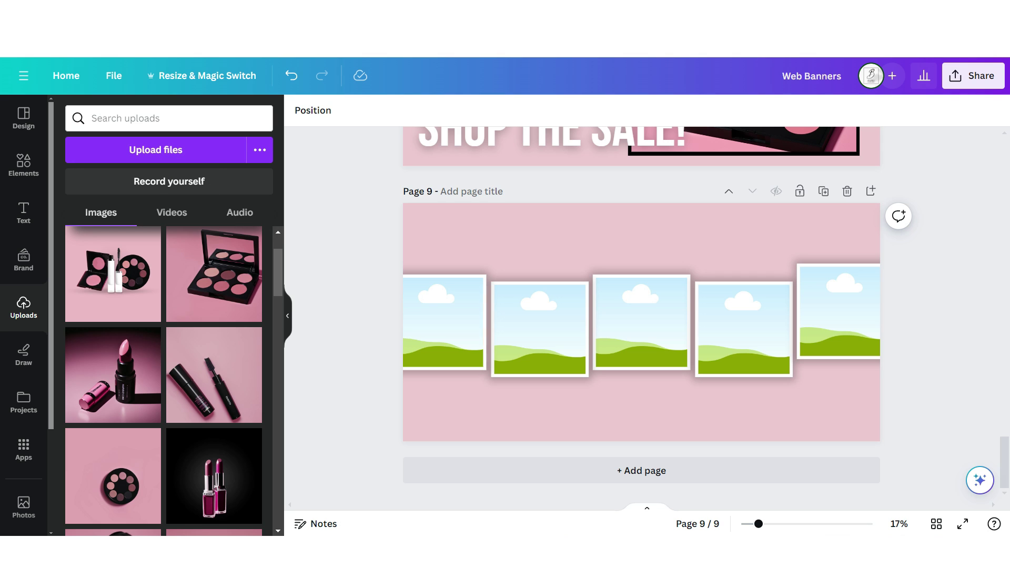
left_click_drag(122, 388, 655, 318)
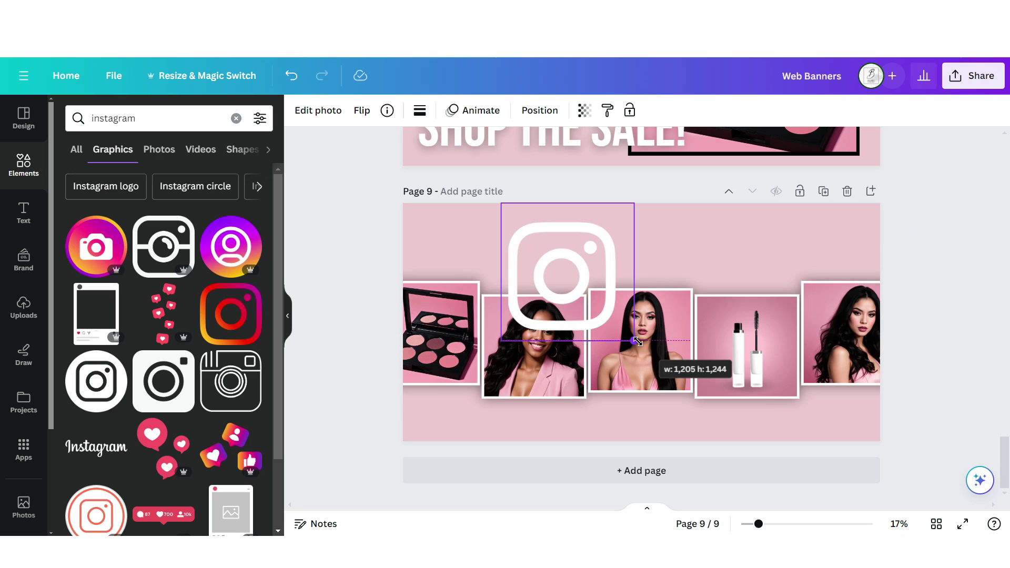
left_click_drag(638, 342, 565, 271)
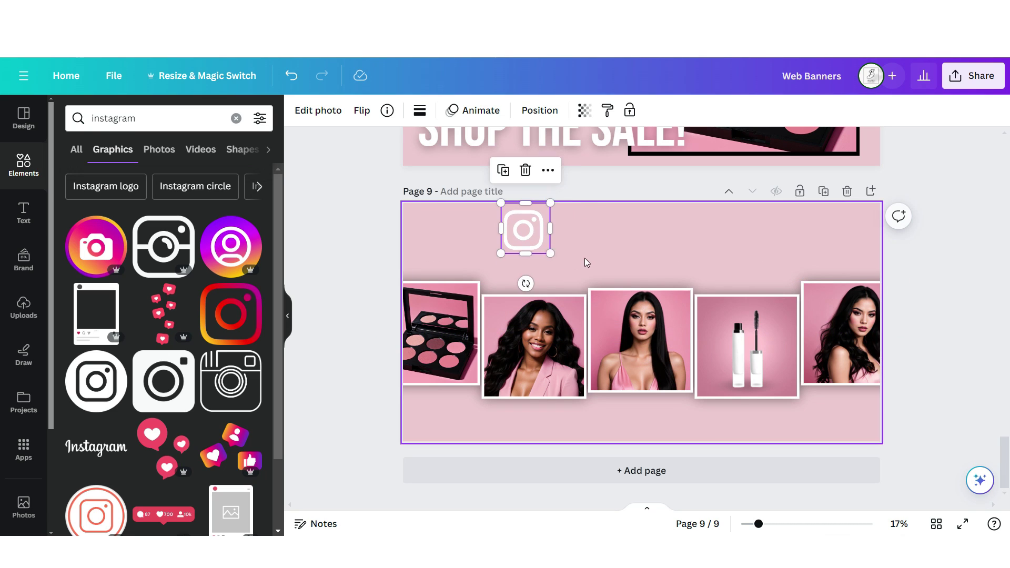
- Add a bold Bebas Neue LET'S CONNECT heading and duplicate it for a second line
left_click(23, 213)
left_click(135, 356)
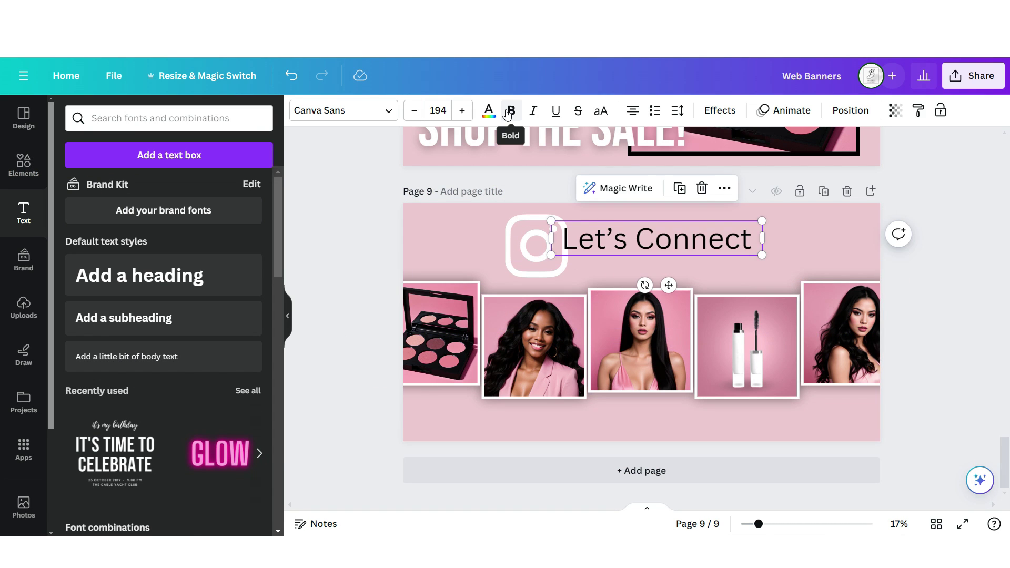
left_click(509, 111)
left_click(363, 112)
left_click(150, 237)
left_click(669, 184)
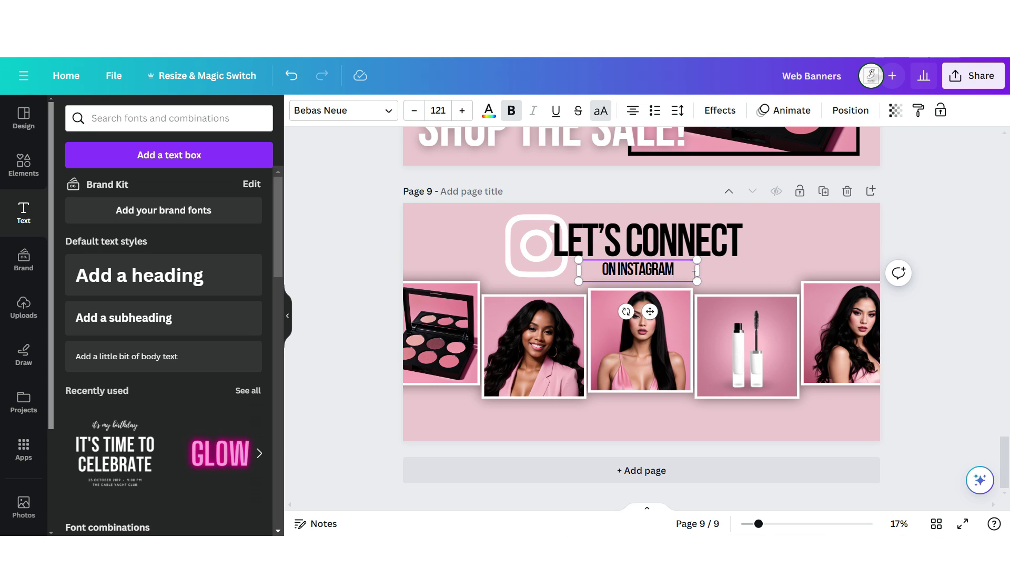
left_click(140, 356)
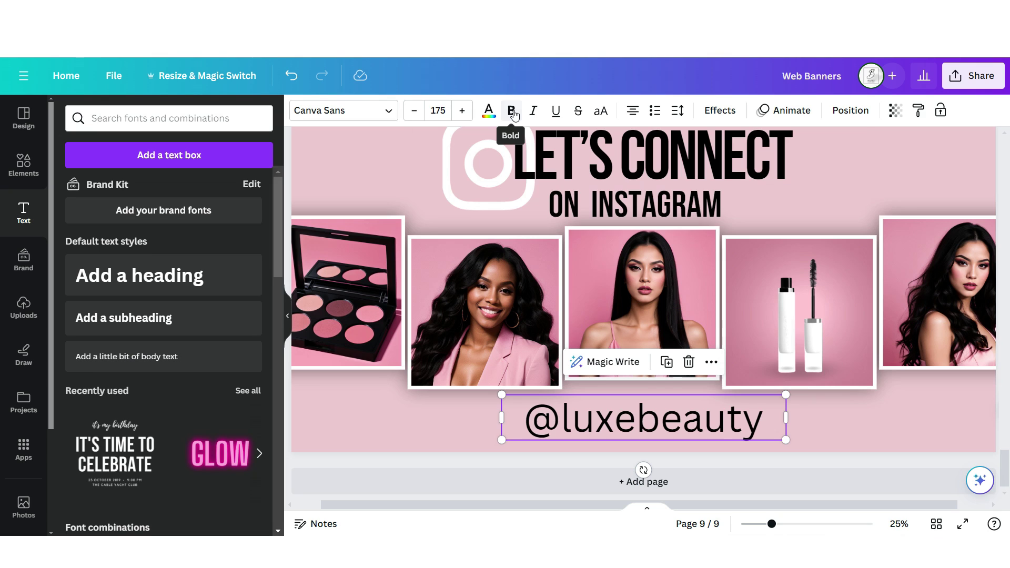
left_click(511, 110)
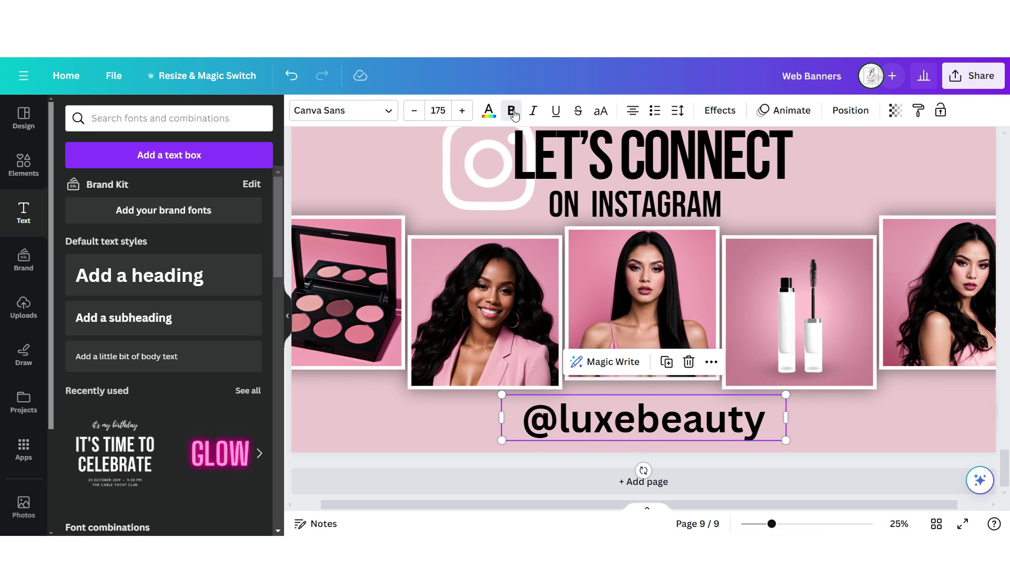
left_click(532, 110)
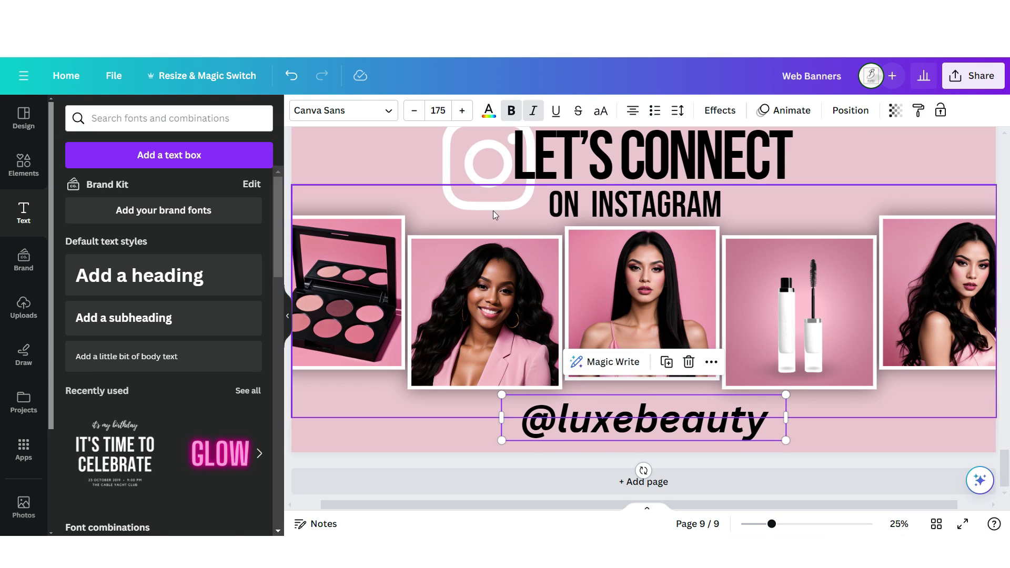
left_click(342, 110)
left_click(231, 208)
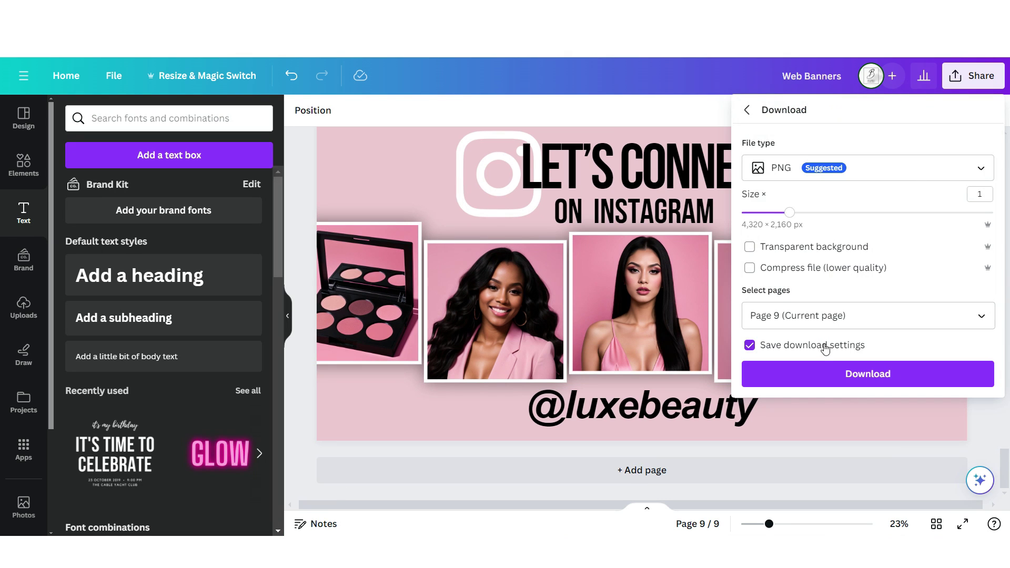
left_click(862, 374)
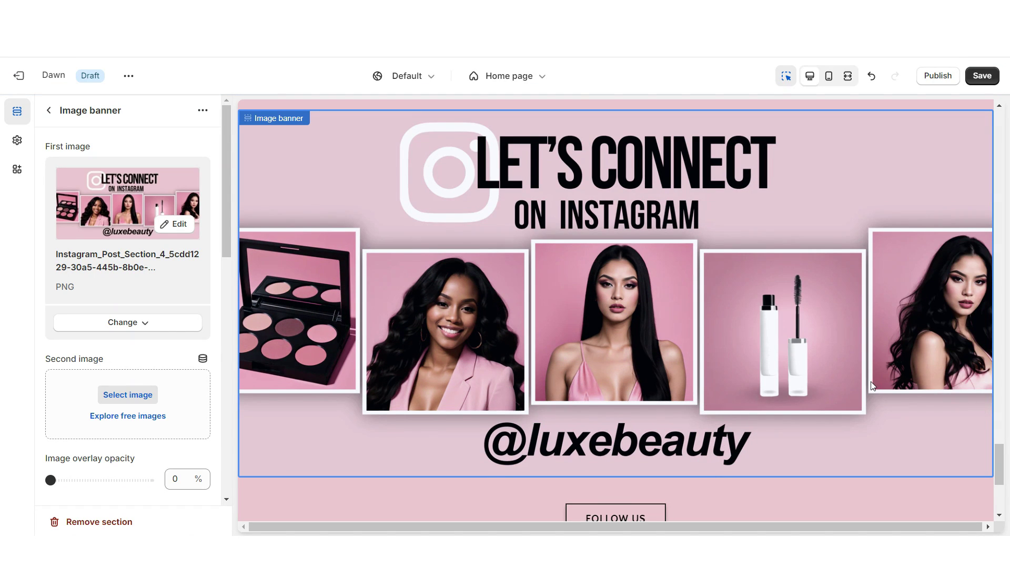
- Set the Image banner height to Adapt to first image and scroll to check the LET'S CONNECT banner
scroll(747, 339, "down", 1)
scroll(105, 316, "down", 5)
left_click(74, 265)
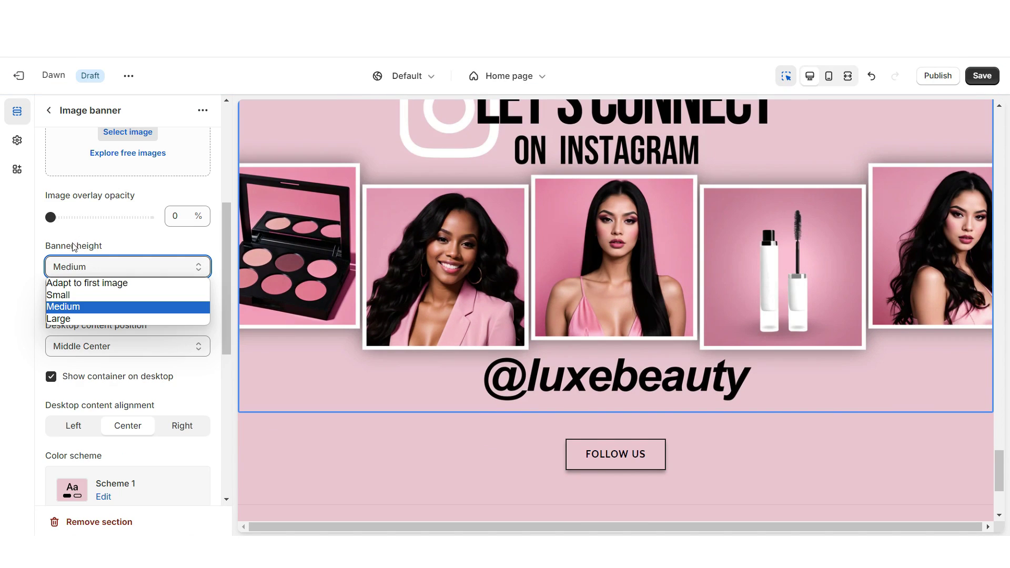
left_click(87, 284)
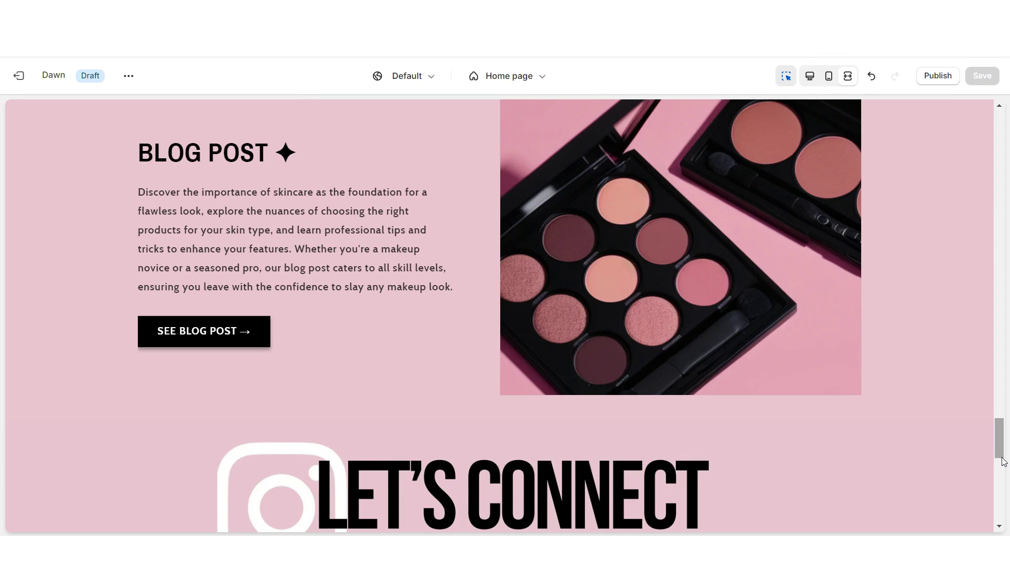
scroll(1003, 462, "down", 4)
scroll(1003, 461, "down", 4)
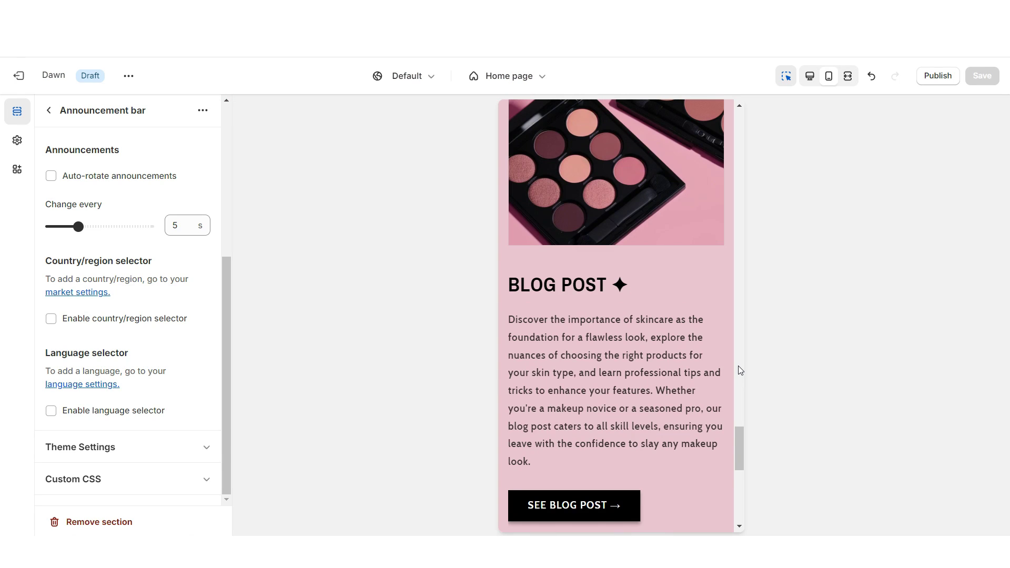
scroll(737, 365, "down", 6)
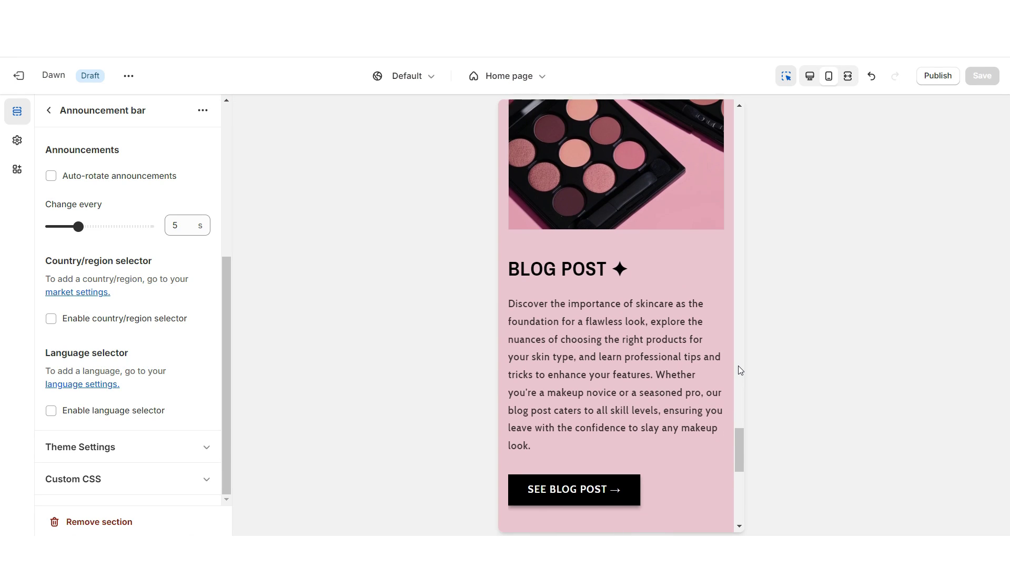